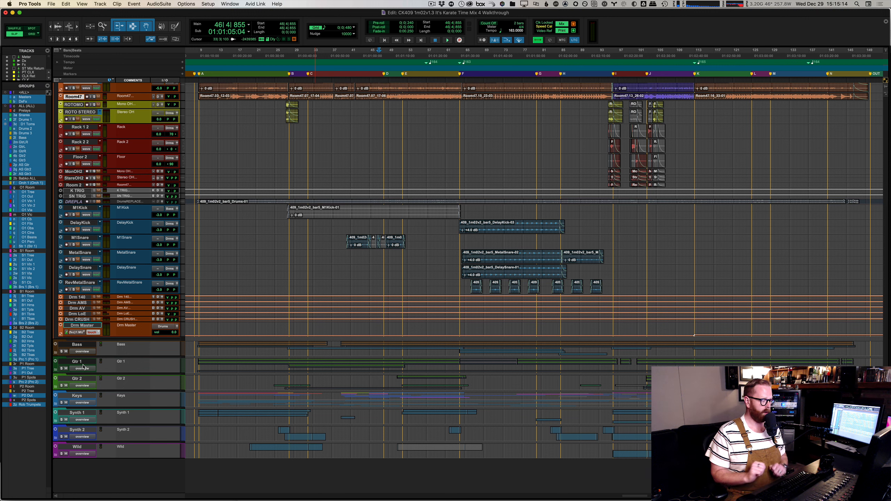
Expand the Gtr 2, Gtr 1 and Bass folder tracks and look over the tracks inside them
{"action": "left_click", "coordinate": [56, 378]}
{"action": "left_click", "coordinate": [56, 371]}
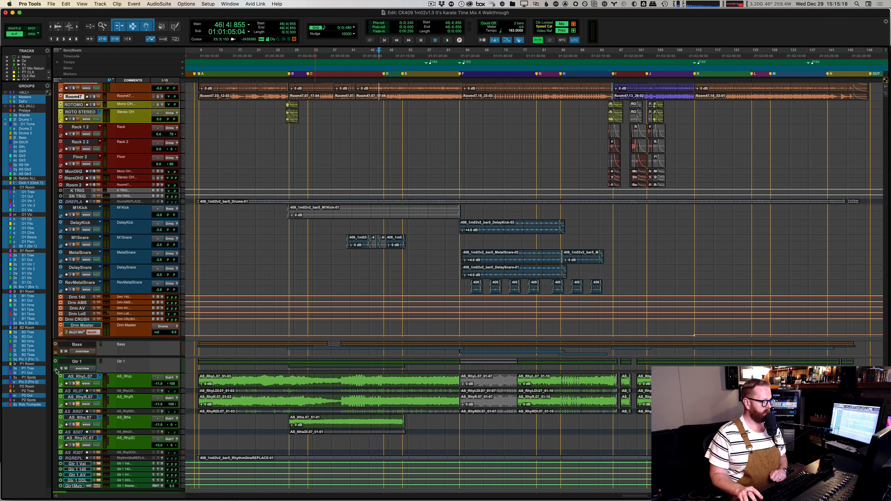
{"action": "left_click", "coordinate": [57, 354]}
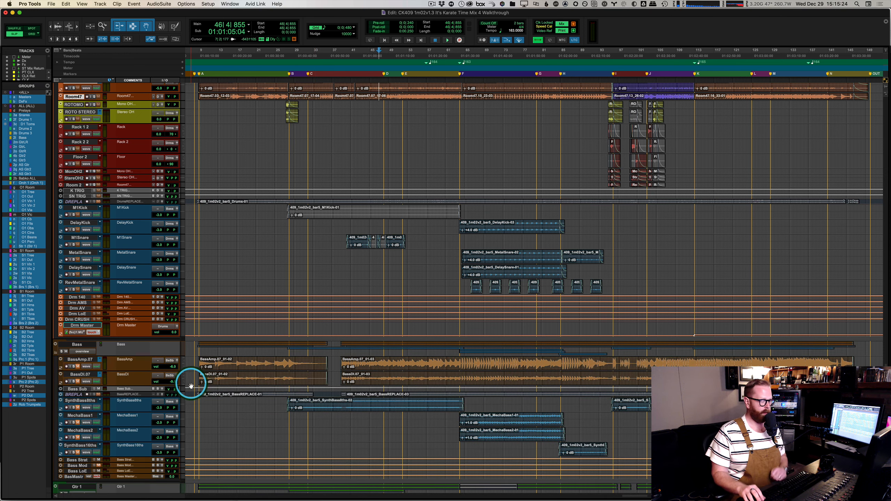
{"action": "scroll", "coordinate": [210, 425], "scroll_direction": "down", "scroll_amount": 3}
{"action": "scroll", "coordinate": [405, 298], "scroll_direction": "down", "scroll_amount": 9}
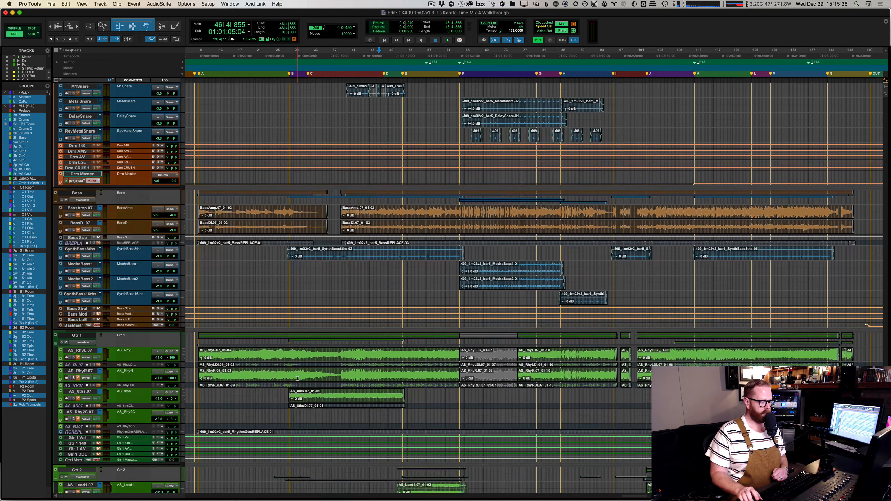
{"action": "scroll", "coordinate": [405, 298], "scroll_direction": "down", "scroll_amount": 2}
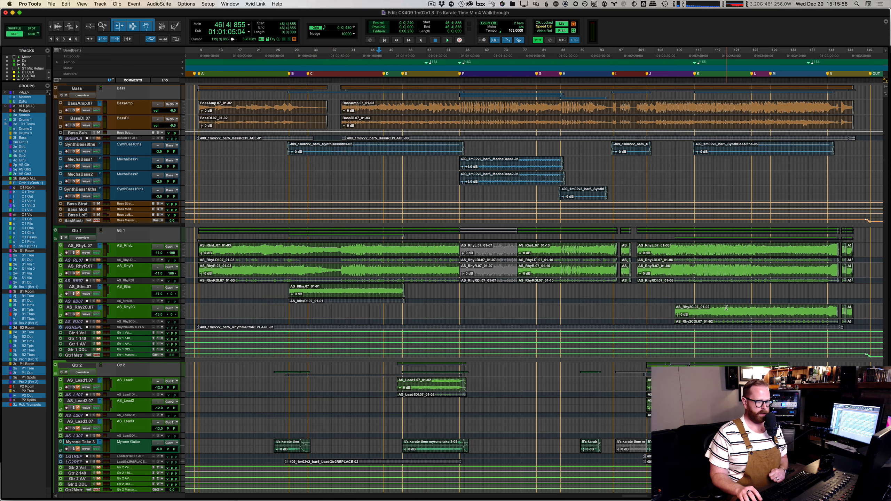
{"action": "scroll", "coordinate": [559, 295], "scroll_direction": "down", "scroll_amount": 5}
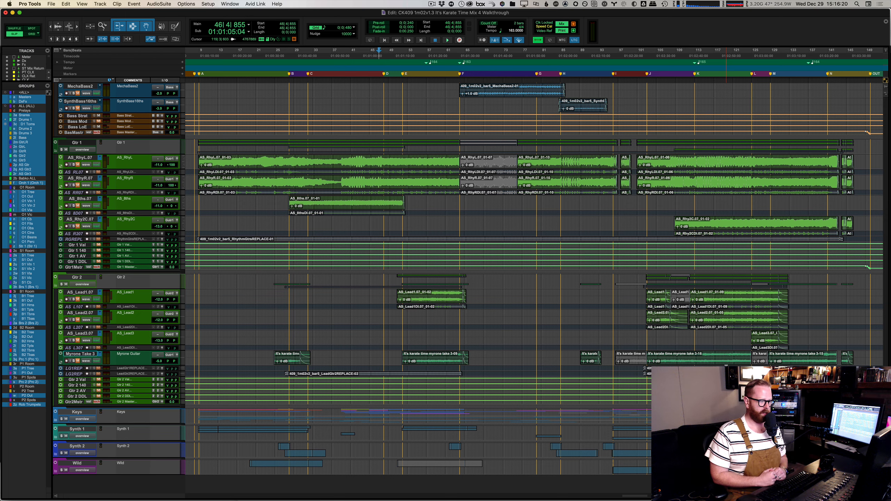
{"action": "scroll", "coordinate": [727, 362], "scroll_direction": "up", "scroll_amount": 5}
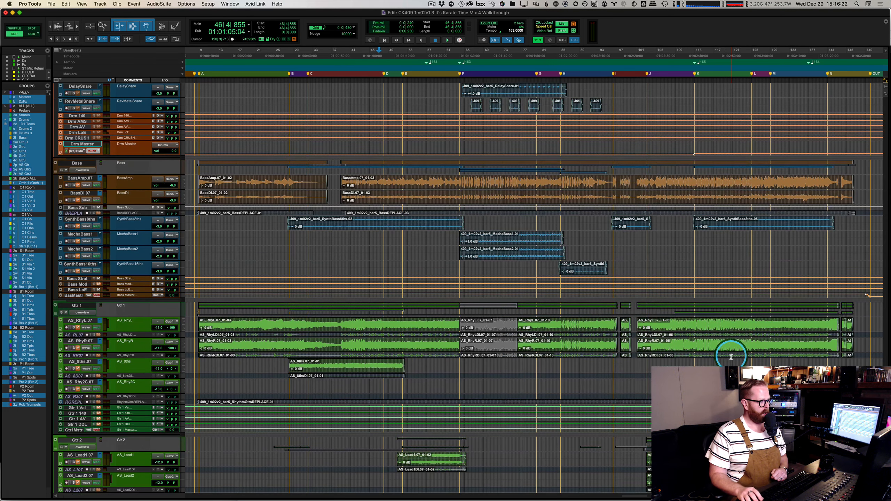
Play the session from the start of the second BassAmp clip while viewing the bass channels in the mixer
{"action": "left_click", "coordinate": [340, 182]}
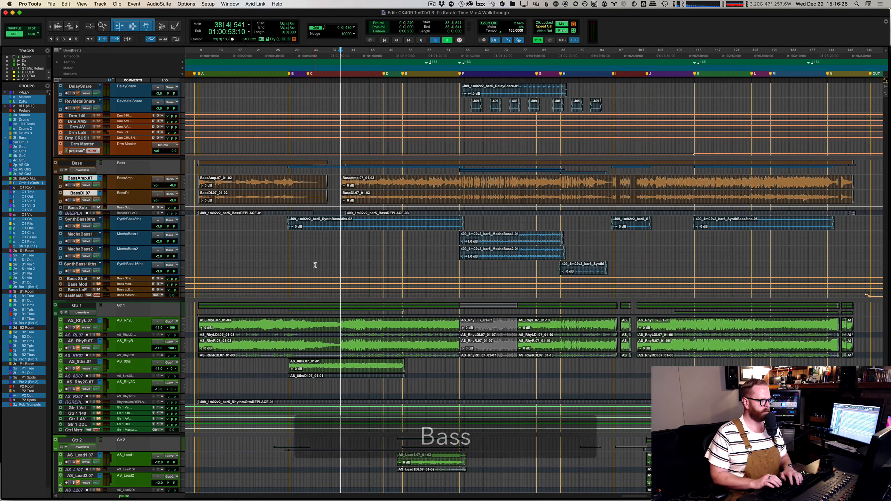
{"action": "key", "text": "space"}
{"action": "key", "text": "super+equal"}
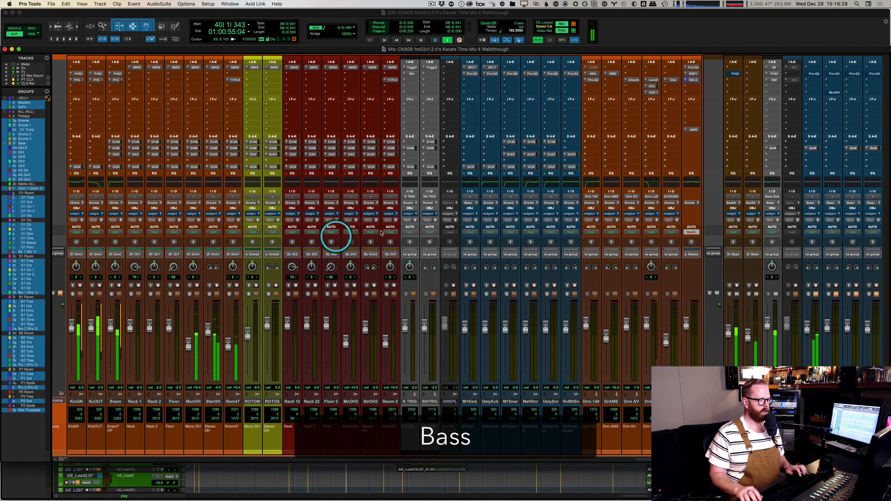
{"action": "scroll", "coordinate": [471, 238], "scroll_direction": "right", "scroll_amount": 10}
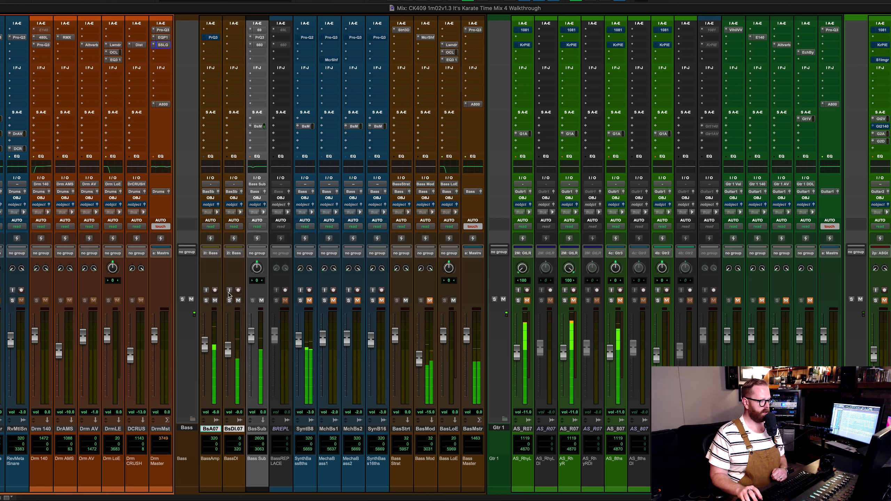
{"action": "key", "text": "space"}
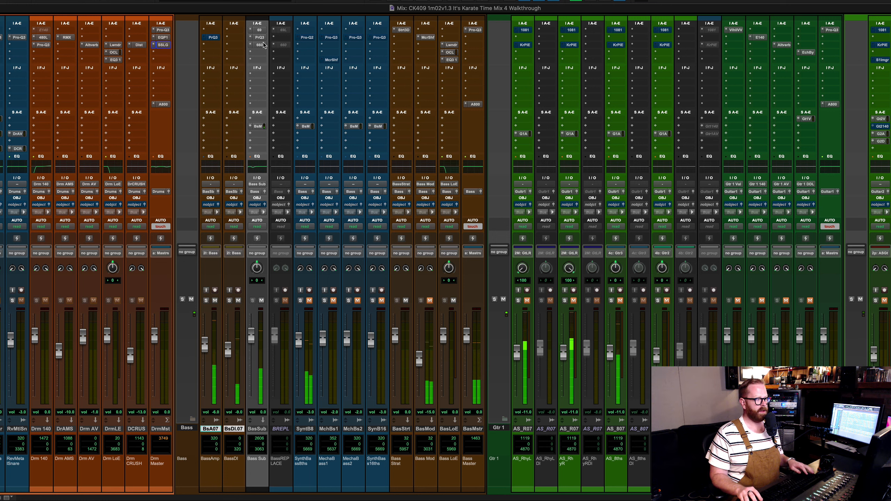
Bypass the Helios, Pro-Q 3 and 660 inserts on the Bass Sub track and listen to the unprocessed bass
{"action": "left_click", "coordinate": [260, 45], "text": "super"}
{"action": "left_click", "coordinate": [260, 38], "text": "super"}
{"action": "left_click", "coordinate": [260, 30], "text": "super"}
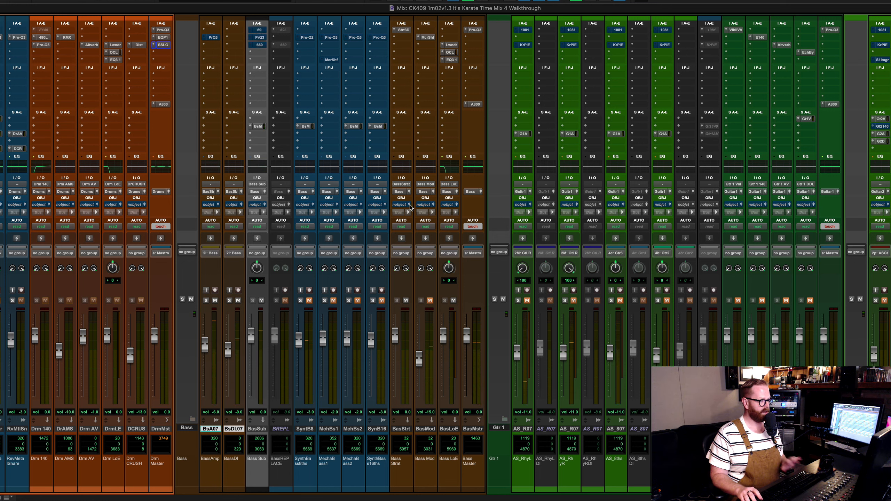
{"action": "key", "text": "space"}
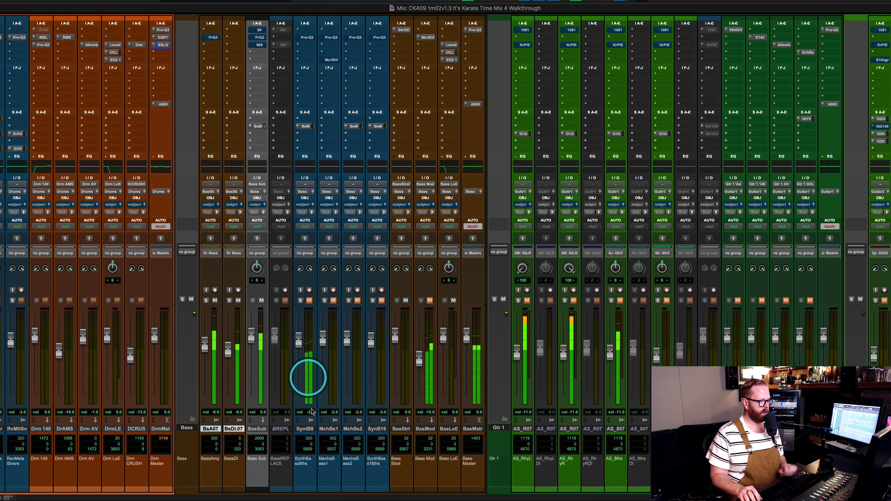
{"action": "key", "text": "space"}
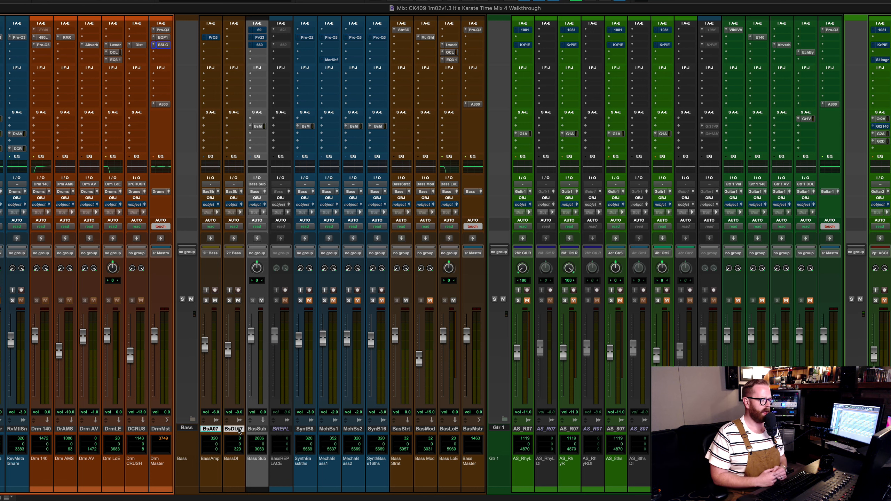
Audition the BassAmp and BassDI tracks soloed individually and together, and clear both solos after stopping playback
{"action": "left_click", "coordinate": [206, 301]}
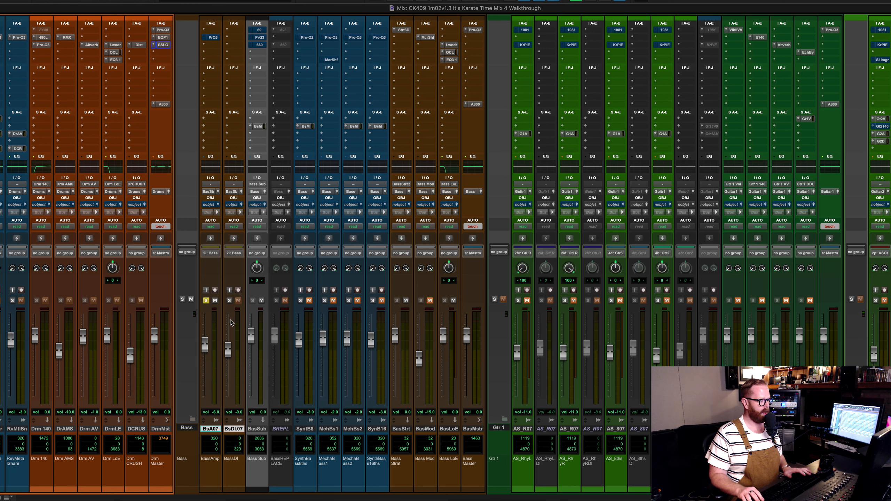
{"action": "key", "text": "space"}
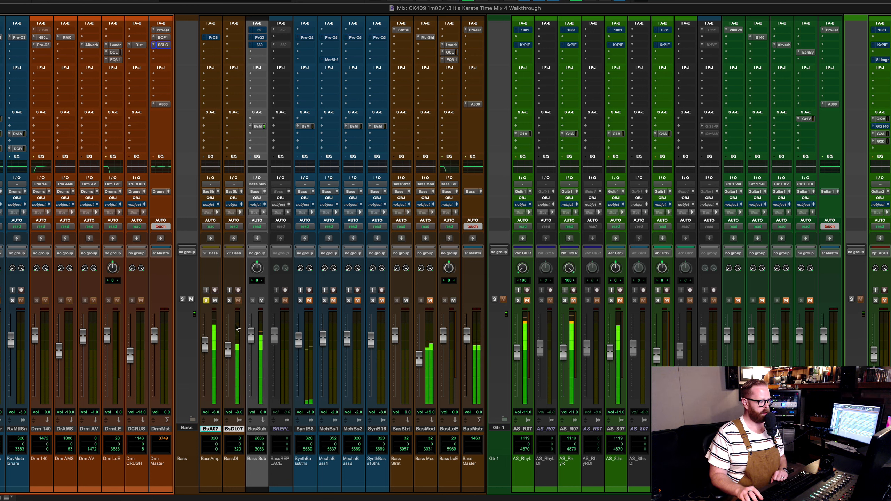
{"action": "left_click", "coordinate": [230, 300]}
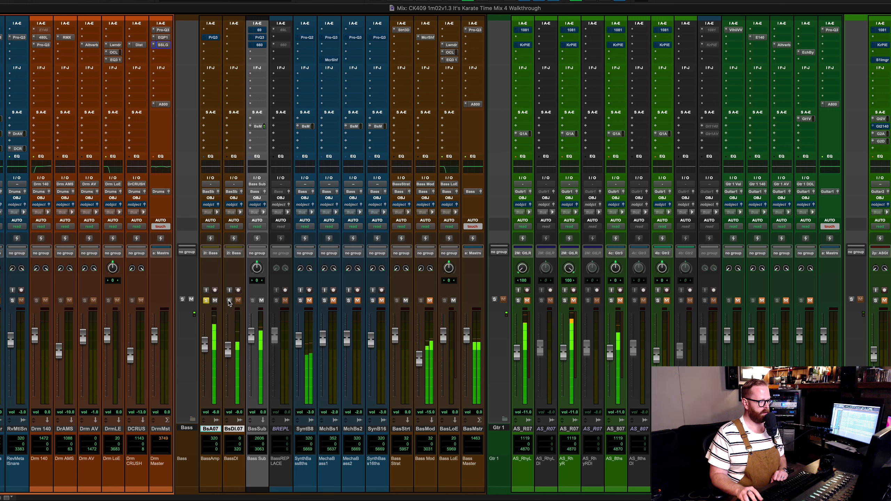
{"action": "left_click", "coordinate": [206, 300]}
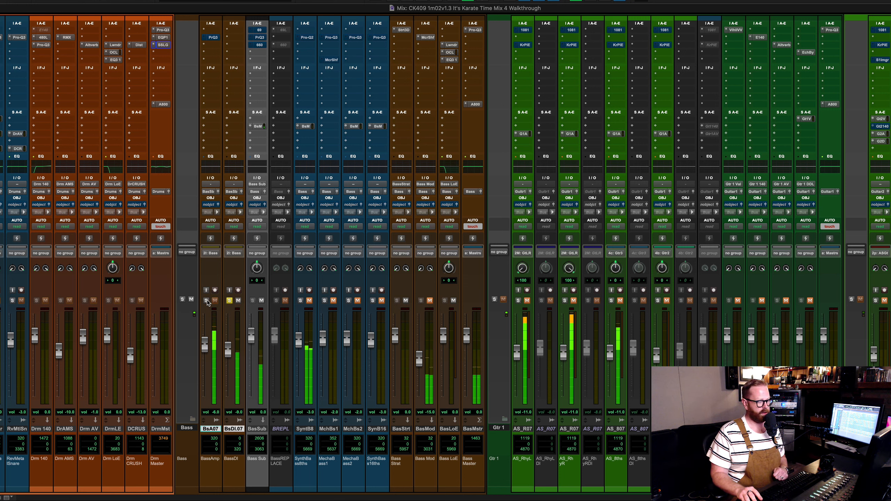
{"action": "left_click", "coordinate": [206, 301]}
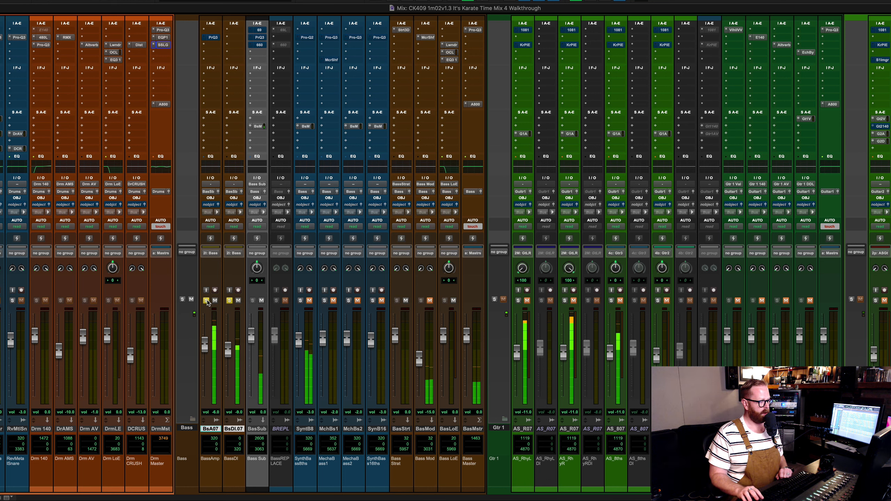
{"action": "key", "text": "space"}
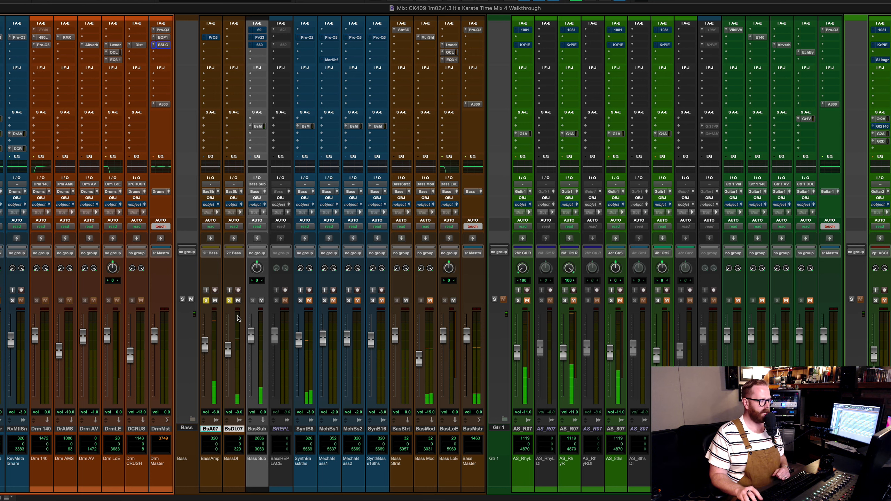
{"action": "left_click", "coordinate": [230, 300]}
{"action": "left_click", "coordinate": [206, 300]}
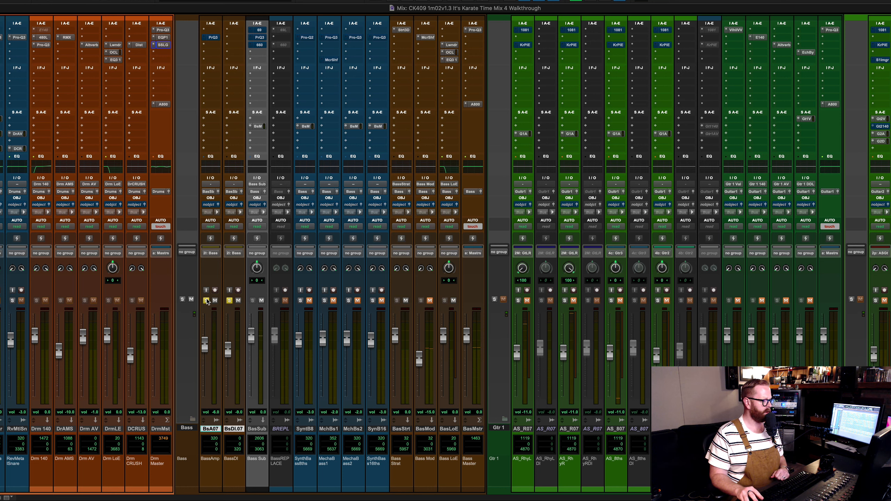
{"action": "left_click", "coordinate": [207, 300]}
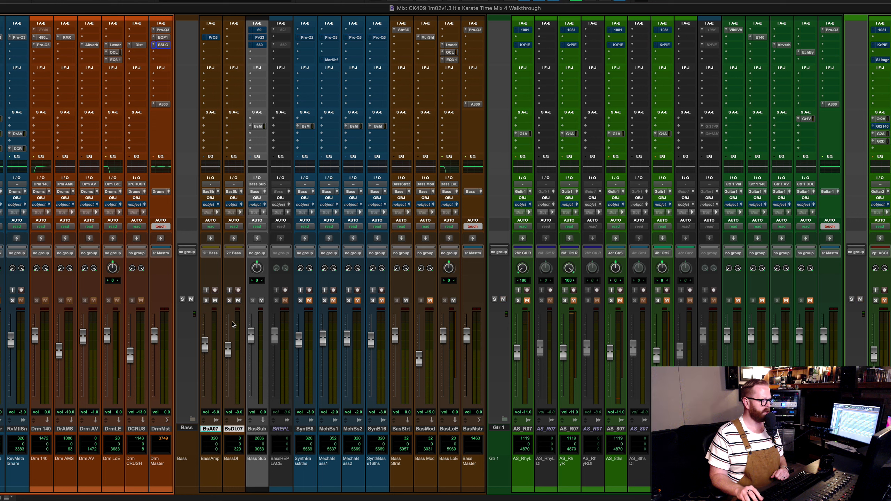
Compare the BassAmp track's Pro-Q 3 EQ bypassed and active during playback, leave it active and close its window
{"action": "left_click", "coordinate": [212, 37]}
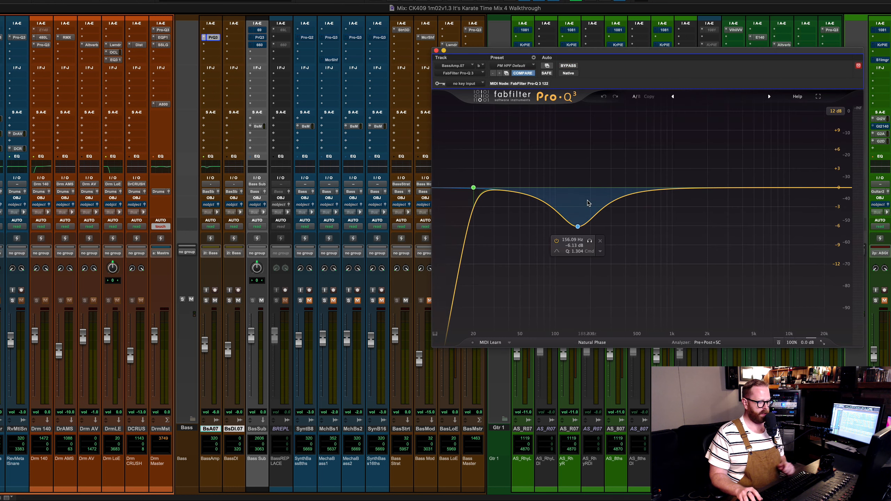
{"action": "key", "text": "space"}
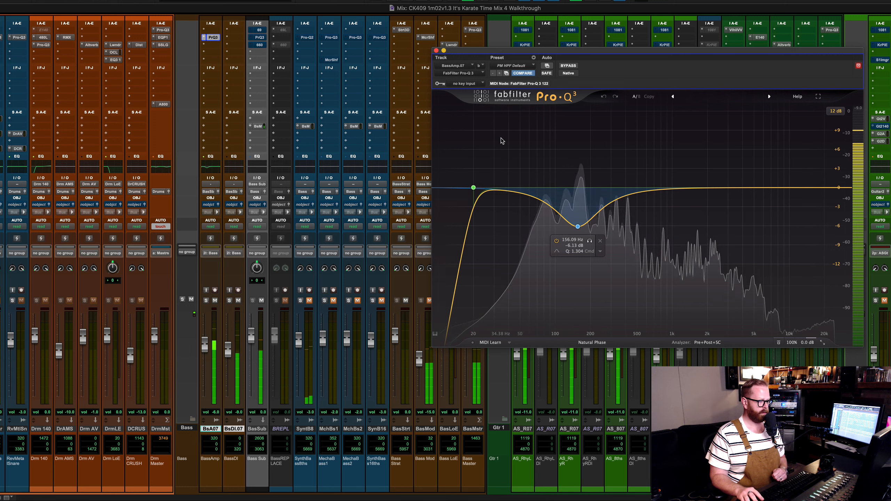
{"action": "left_click", "coordinate": [568, 66]}
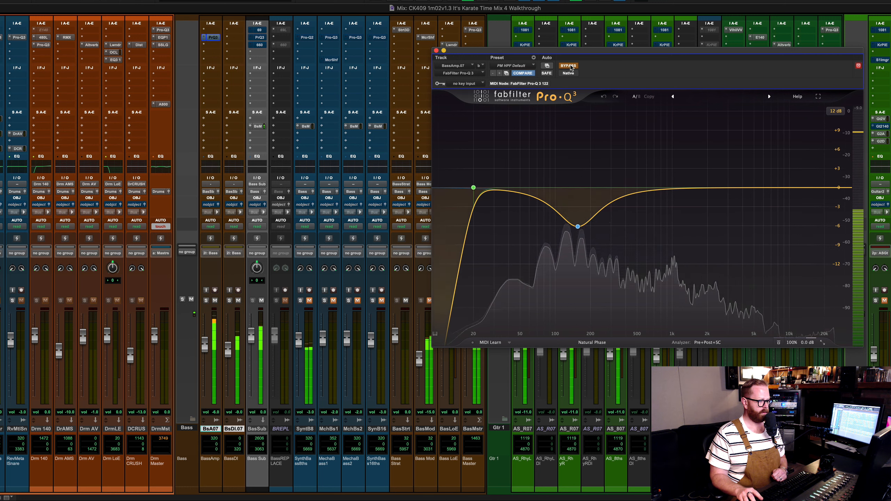
{"action": "left_click", "coordinate": [569, 65]}
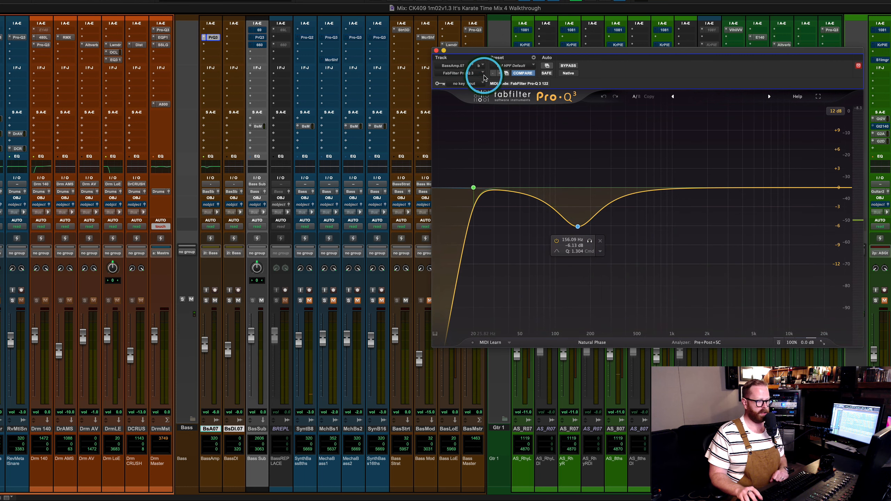
{"action": "left_click", "coordinate": [436, 51]}
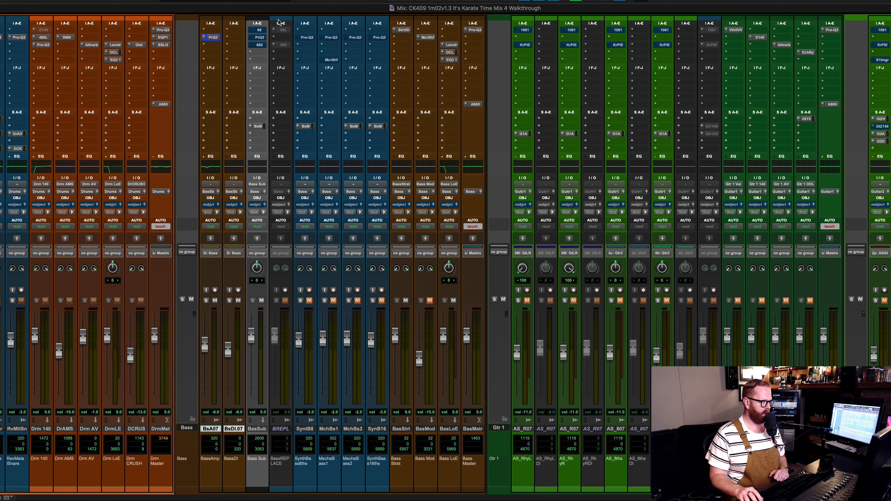
Compare the Helios Type 69 EQ on the Bass Sub track bypassed and active during playback, leaving it active
{"action": "left_click", "coordinate": [262, 31]}
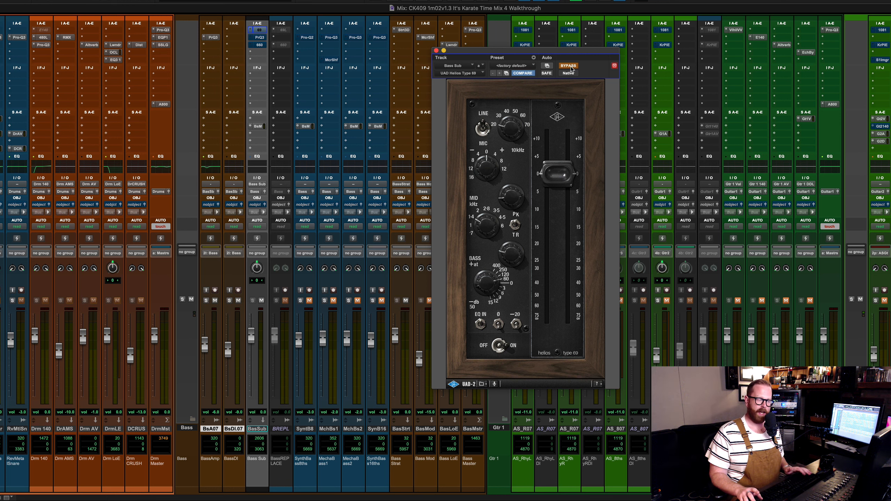
{"action": "key", "text": "space"}
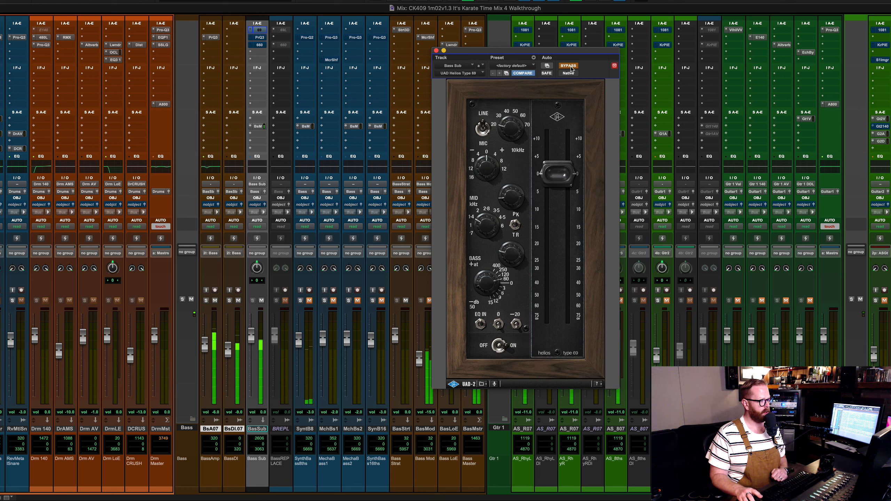
{"action": "left_click", "coordinate": [570, 67]}
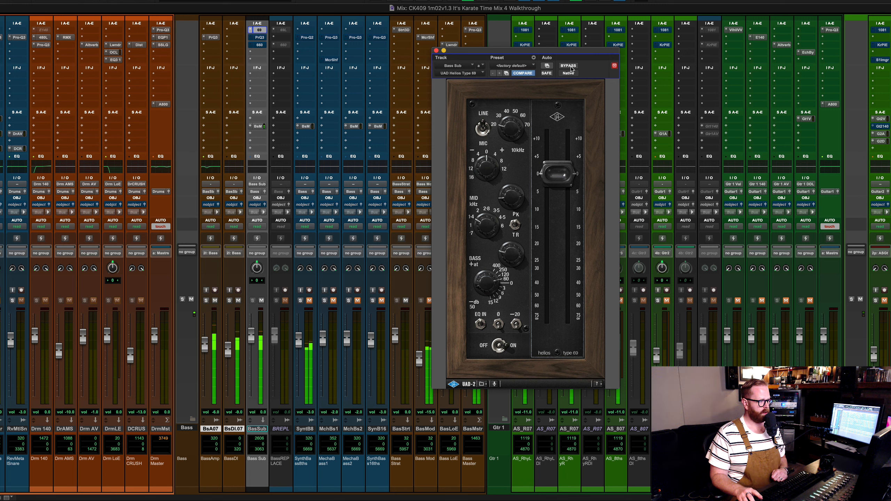
{"action": "left_click", "coordinate": [570, 67]}
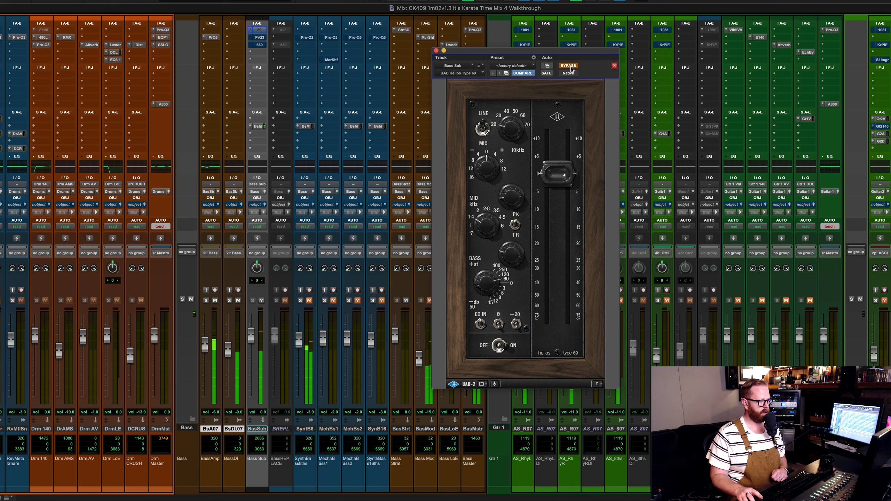
{"action": "left_click", "coordinate": [570, 67]}
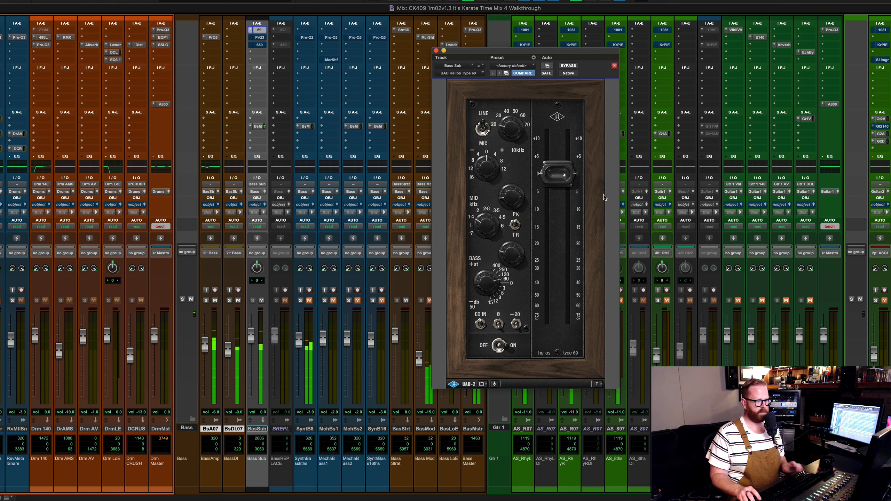
{"action": "key", "text": "space"}
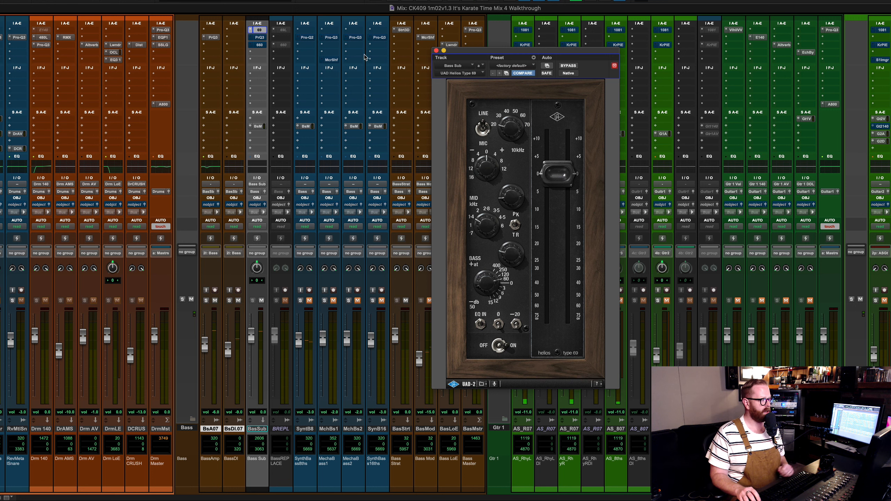
Open the Bass Sub track's Pro-Q 3 and compare it bypassed and active during playback, leaving it active
{"action": "left_click", "coordinate": [261, 37]}
{"action": "mouse_move", "coordinate": [568, 221]}
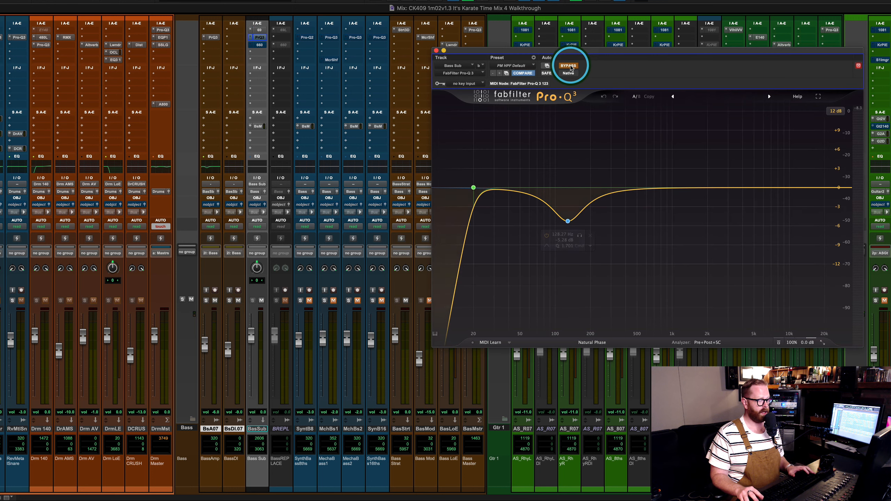
{"action": "key", "text": "space"}
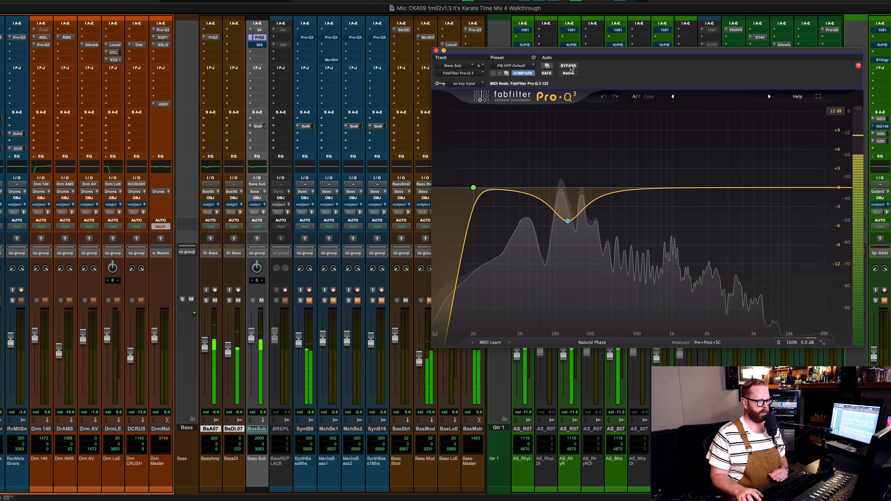
{"action": "left_click", "coordinate": [569, 66]}
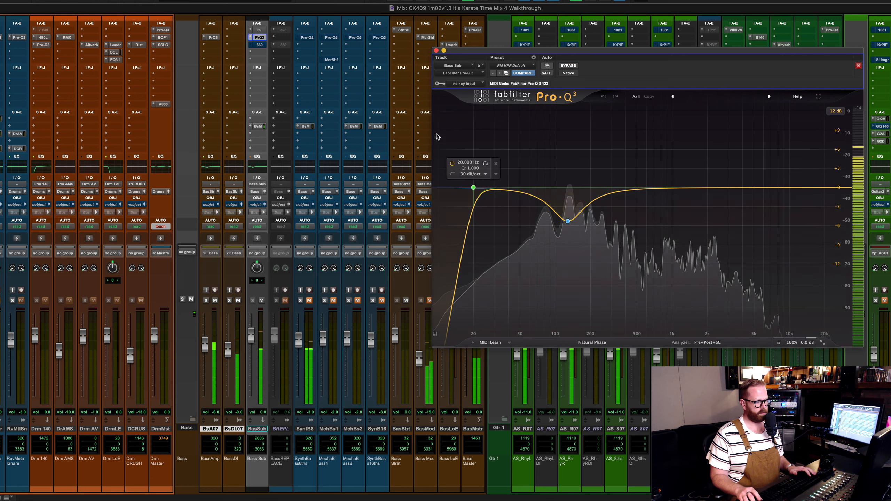
Open the Bass Sub track's UAD Fairchild 660 and compare it bypassed and active during playback, leaving it active
{"action": "left_click", "coordinate": [260, 45]}
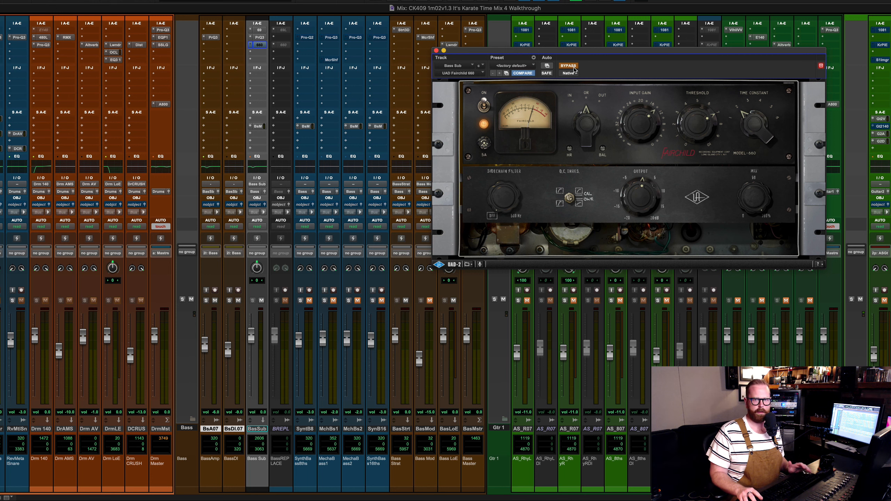
{"action": "key", "text": "space"}
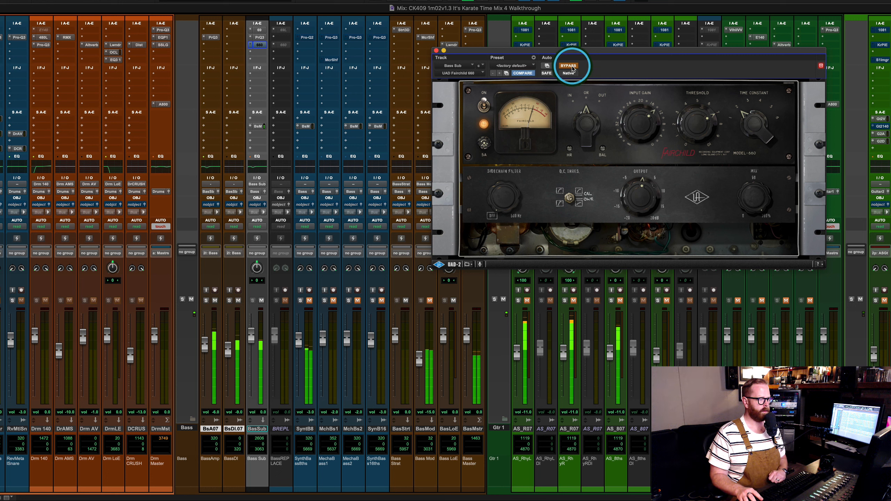
{"action": "left_click", "coordinate": [569, 65]}
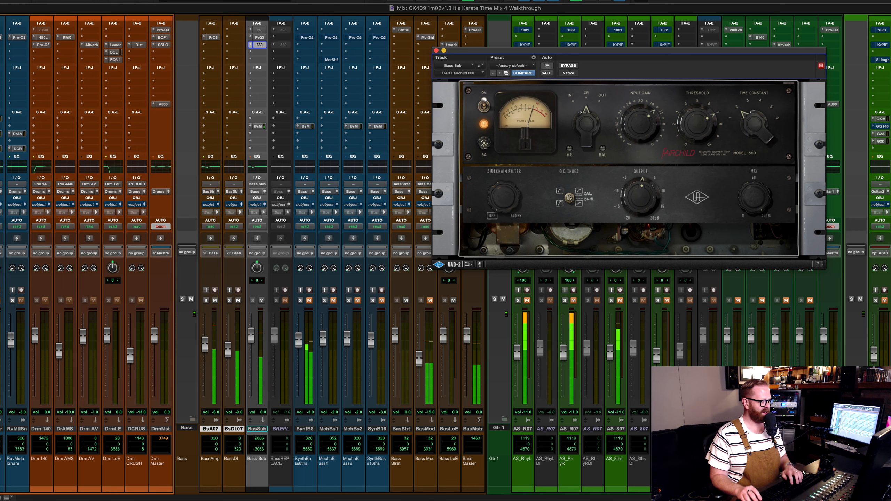
Move playback to the start of section F, check the Bass Sub track's Fairchild 660 there and close its window
{"action": "key", "text": "super+equal"}
{"action": "scroll", "coordinate": [482, 328], "scroll_direction": "up", "scroll_amount": 5}
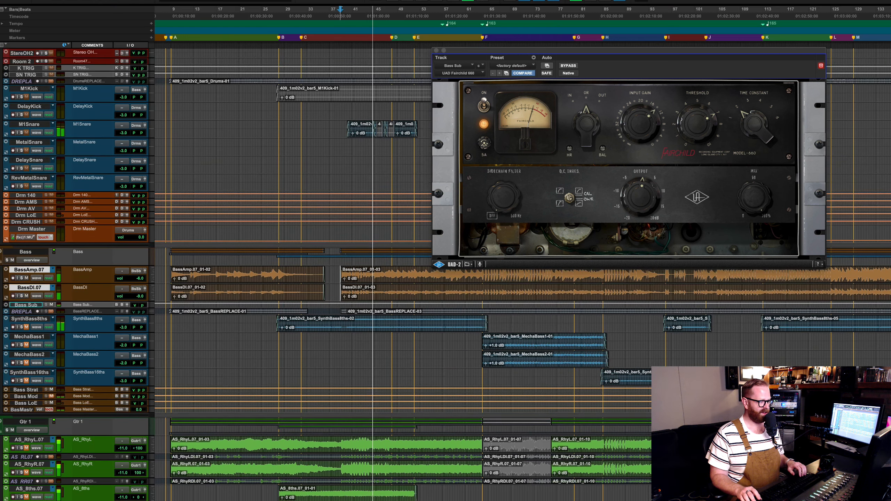
{"action": "left_click", "coordinate": [482, 330]}
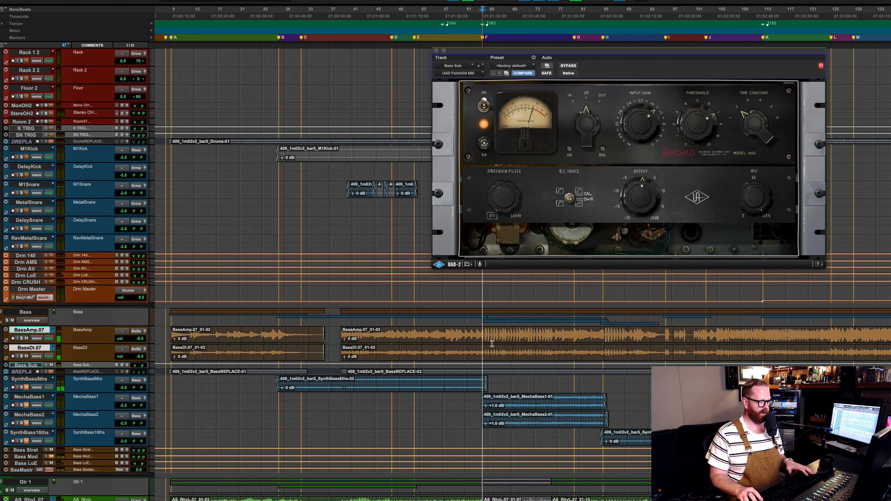
{"action": "key", "text": "super+w"}
{"action": "key", "text": "super+equal"}
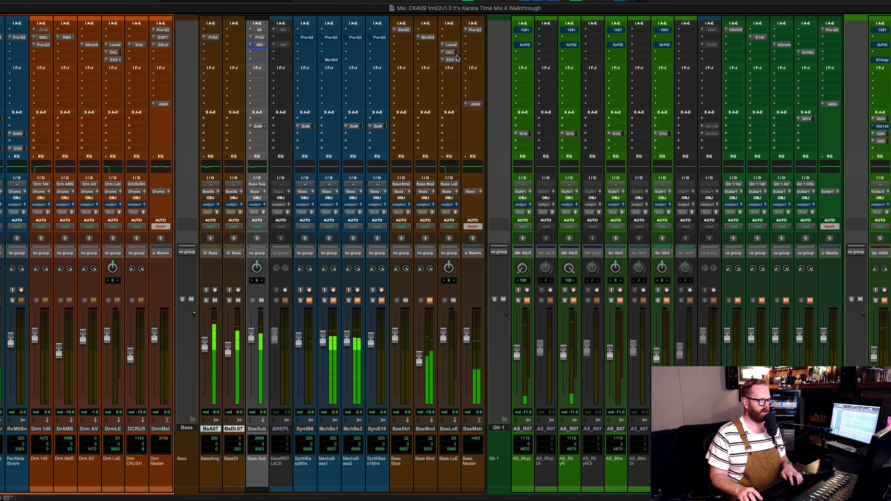
{"action": "left_click", "coordinate": [260, 45]}
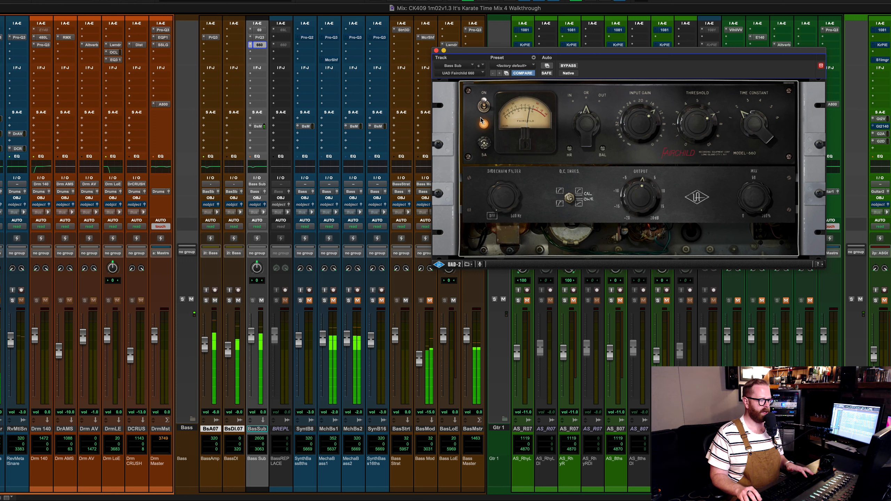
{"action": "left_click", "coordinate": [436, 51]}
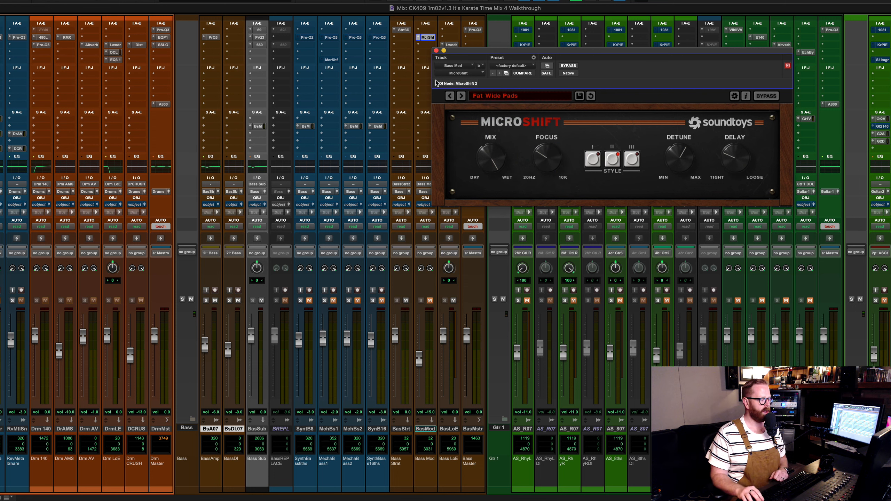
View the MicroShift plug-in on the MechaBass1 track and close its window
{"action": "left_click", "coordinate": [329, 60]}
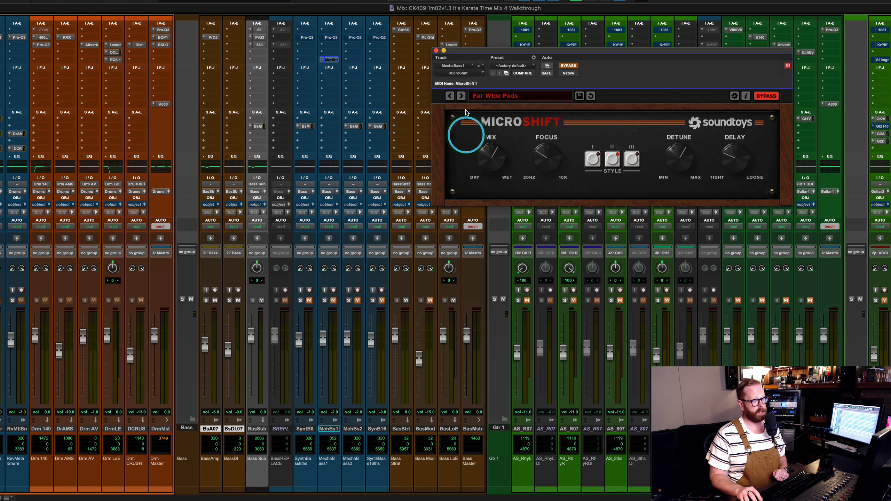
{"action": "left_click", "coordinate": [436, 50]}
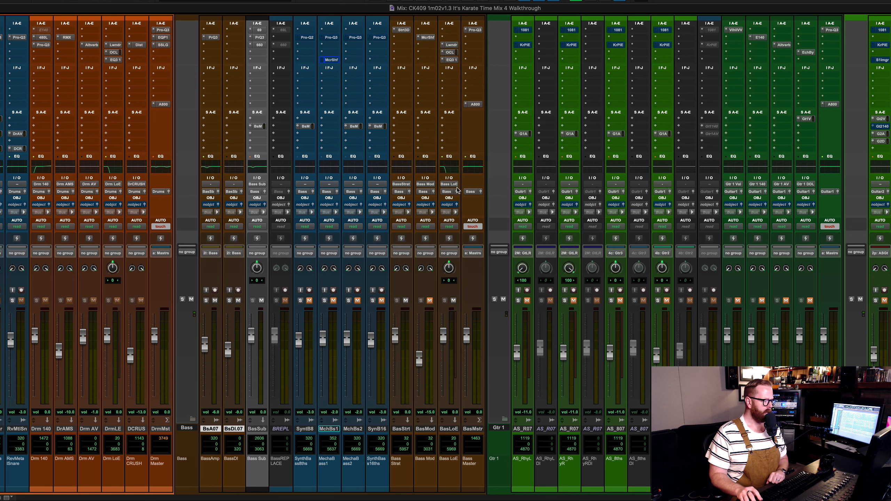
Audition the Bass Mod track's contribution by toggling its mute and raising its fader to +5.5, restore it to -15.0 and stop playback
{"action": "left_click", "coordinate": [430, 301]}
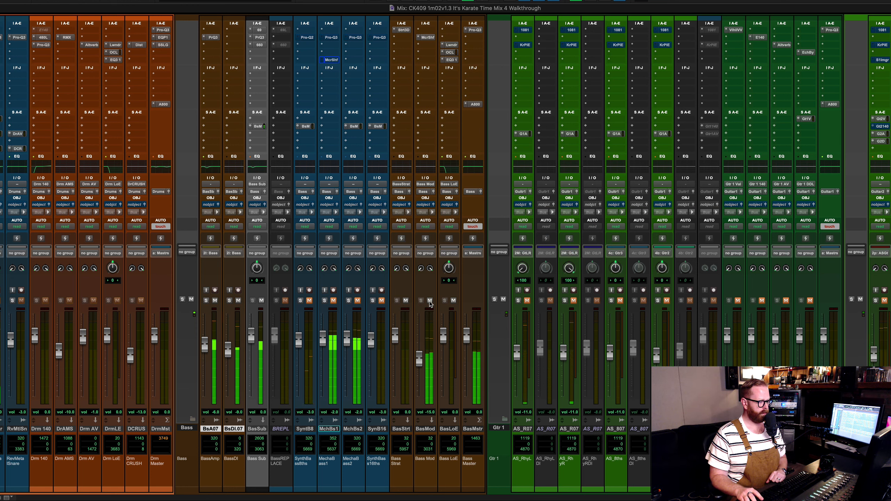
{"action": "left_click", "coordinate": [423, 362]}
{"action": "left_click_drag", "start_coordinate": [423, 362], "coordinate": [424, 327]}
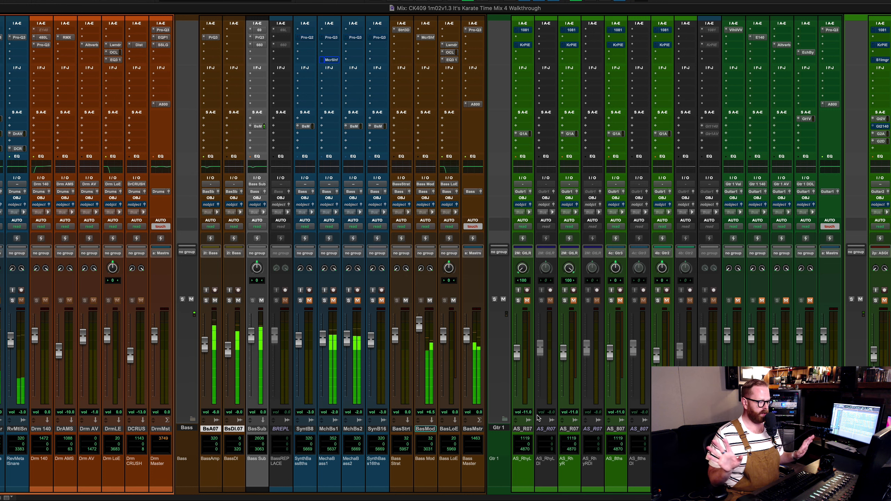
{"action": "left_click", "coordinate": [513, 431]}
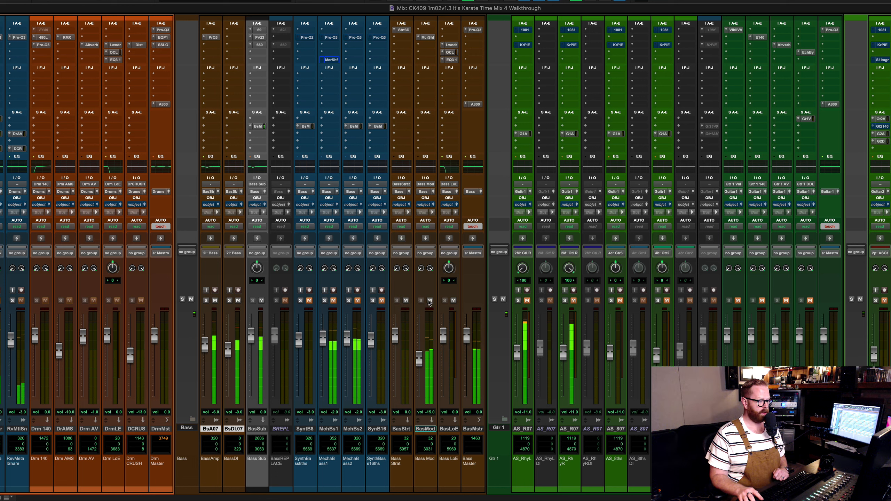
{"action": "key", "text": "space"}
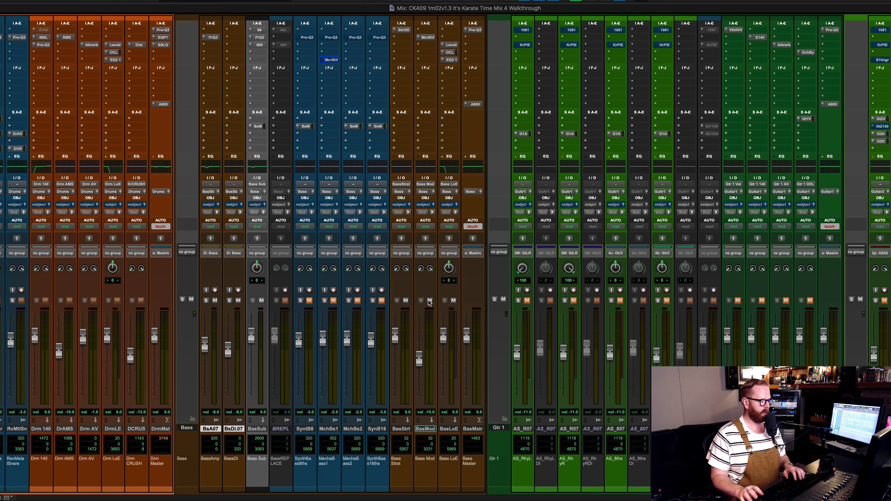
Unmute the SynthBass8ths, MechaBass1, MechaBass2 and SynthBass16ths tracks together in the edit window
{"action": "key", "text": "super+equal"}
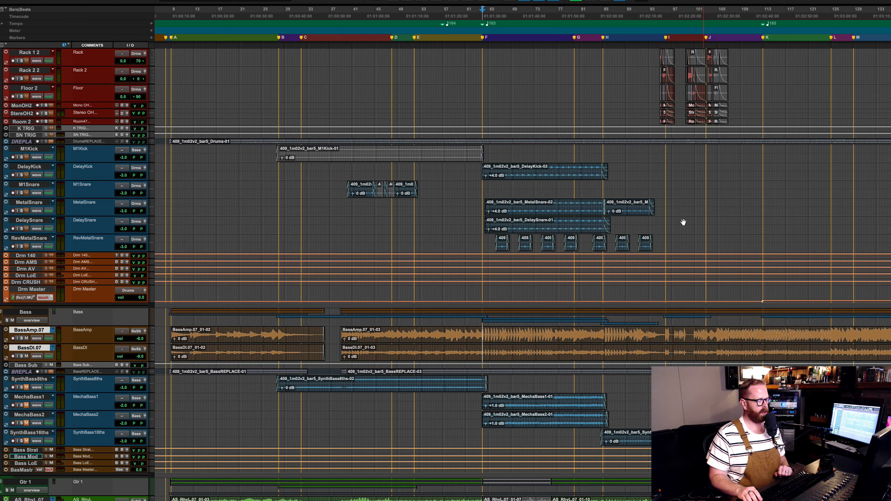
{"action": "scroll", "coordinate": [683, 222], "scroll_direction": "down", "scroll_amount": 10}
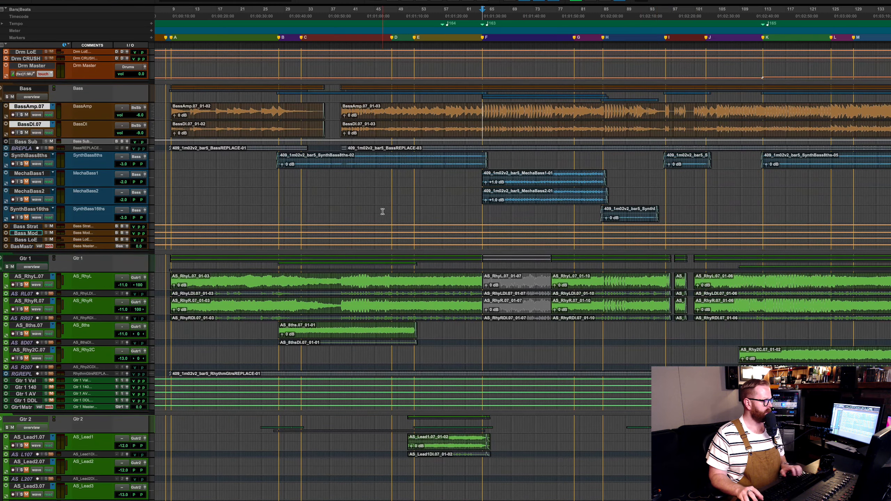
{"action": "left_click_drag", "start_coordinate": [383, 212], "coordinate": [329, 152]}
{"action": "key", "text": "shift+m"}
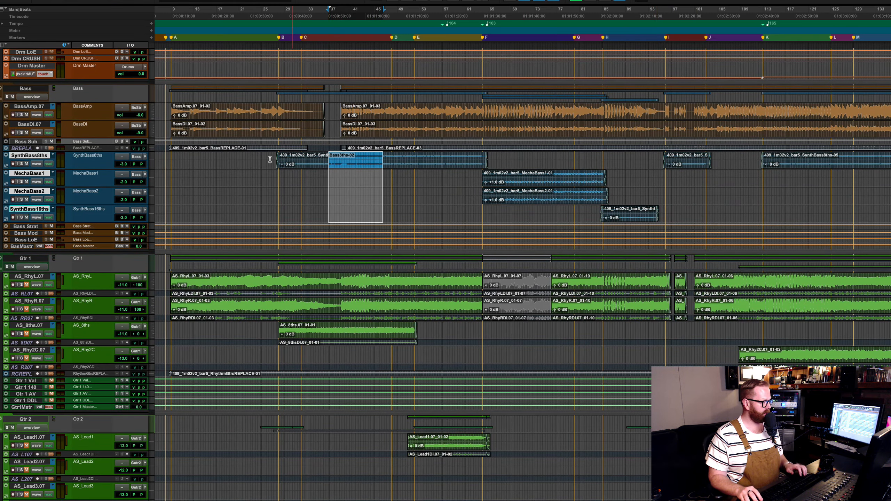
Solo the SynthBass8ths track and audition it from the start of its first clip
{"action": "left_click", "coordinate": [270, 159]}
{"action": "key", "text": "Tab"}
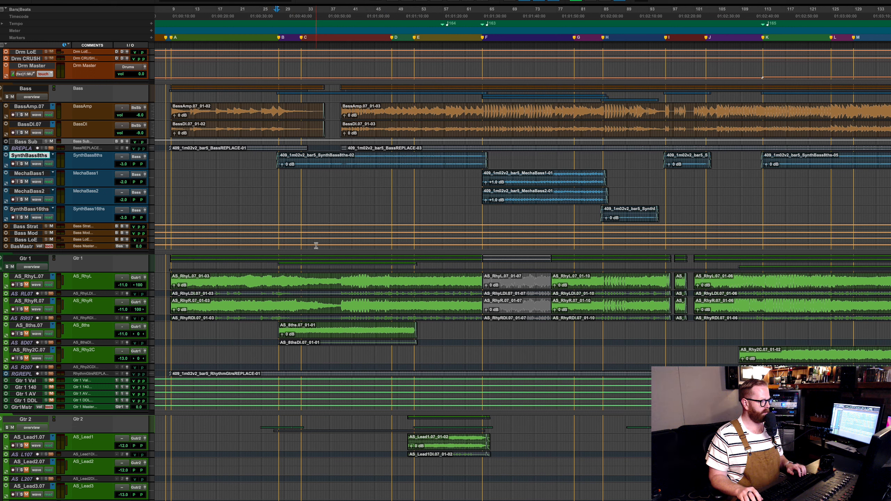
{"action": "key", "text": "shift+s"}
{"action": "key", "text": "space"}
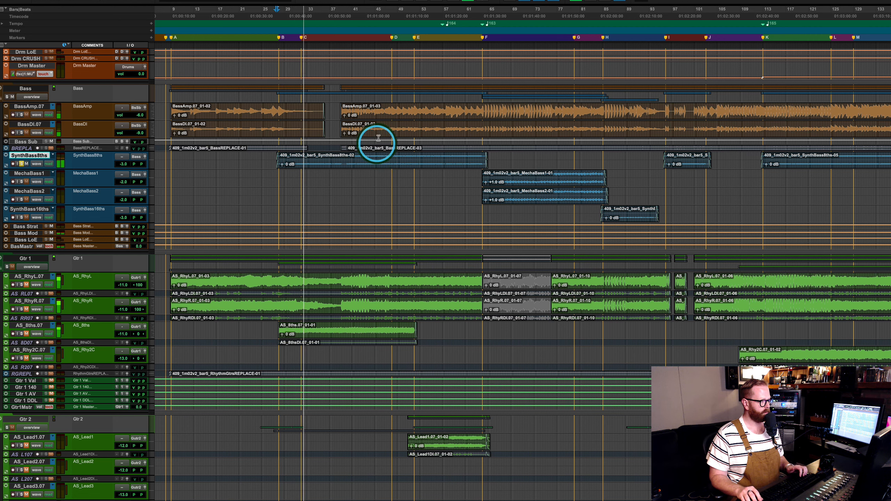
{"action": "left_click", "coordinate": [355, 121]}
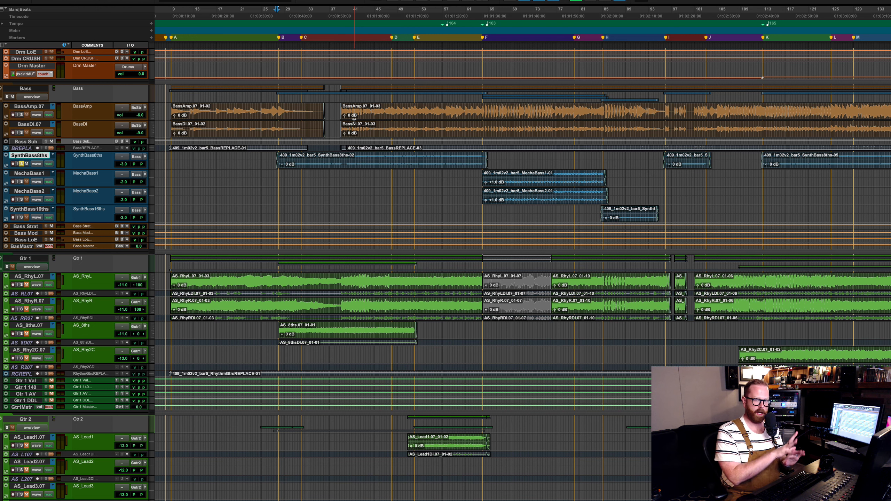
Play from the start of the BassAmp.07_01-03 clip and add BassAmp and BassDI to the SynthBass8ths solo
{"action": "left_click", "coordinate": [334, 107]}
{"action": "key", "text": "Tab"}
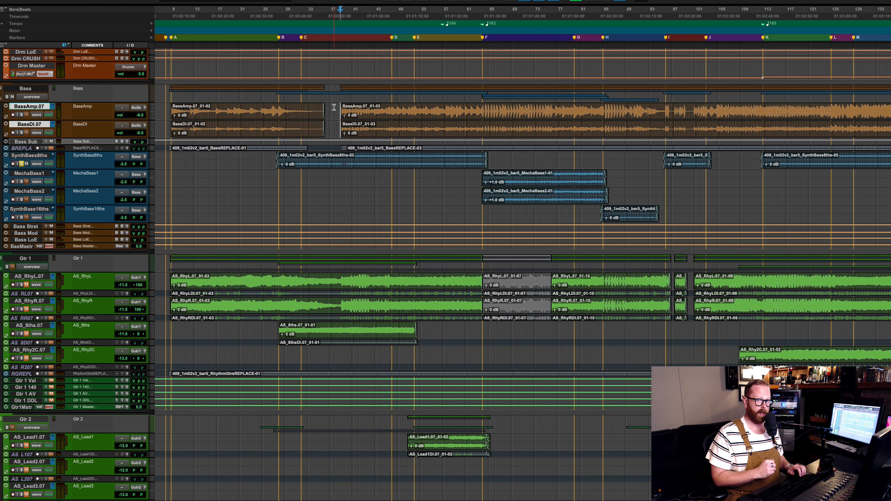
{"action": "key", "text": "space"}
{"action": "key", "text": "shift+s"}
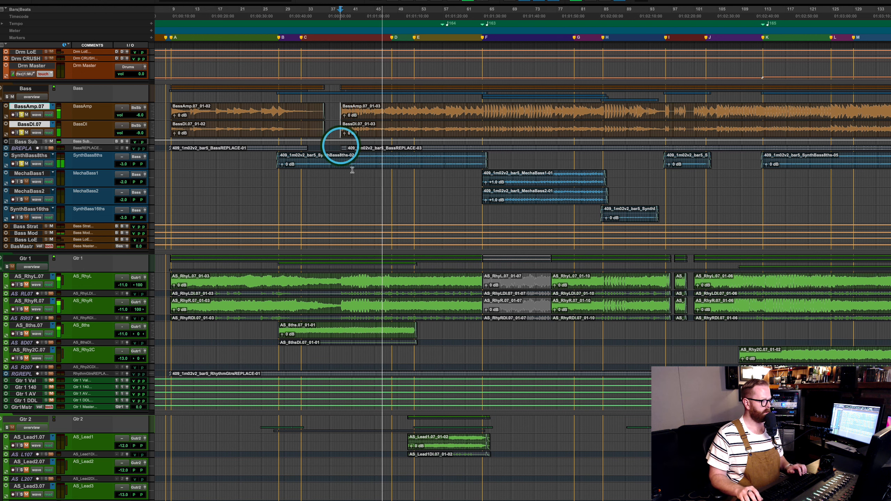
Replace the current solos with MechaBass1 and MechaBass2 and play them from the start of section F
{"action": "left_click_drag", "start_coordinate": [464, 191], "coordinate": [466, 178]}
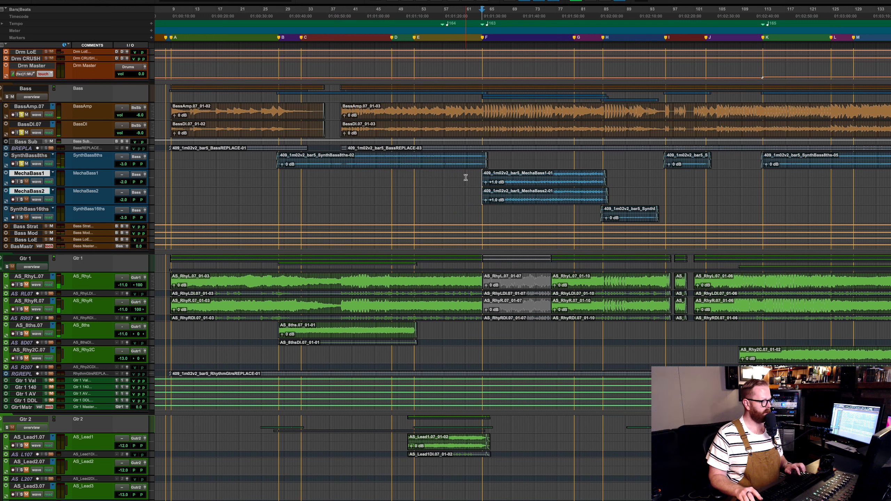
{"action": "key", "text": "shift+s"}
{"action": "key", "text": "space"}
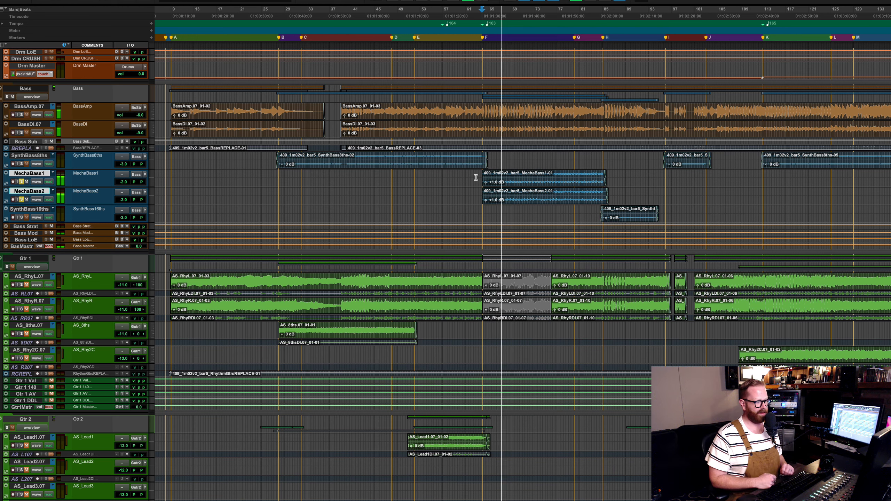
Audition the MechaBass1 track's MicroShift in the mixer during playback, close its window and stop playback
{"action": "key", "text": "super+equal"}
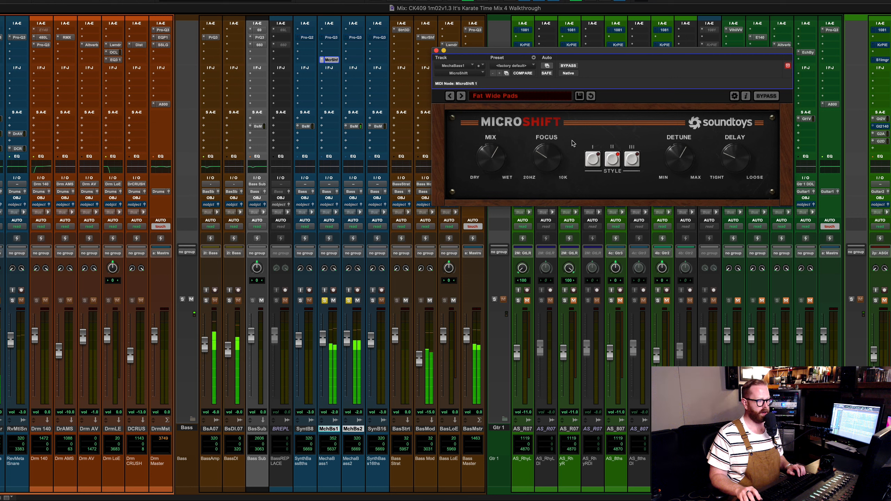
{"action": "left_click", "coordinate": [436, 51]}
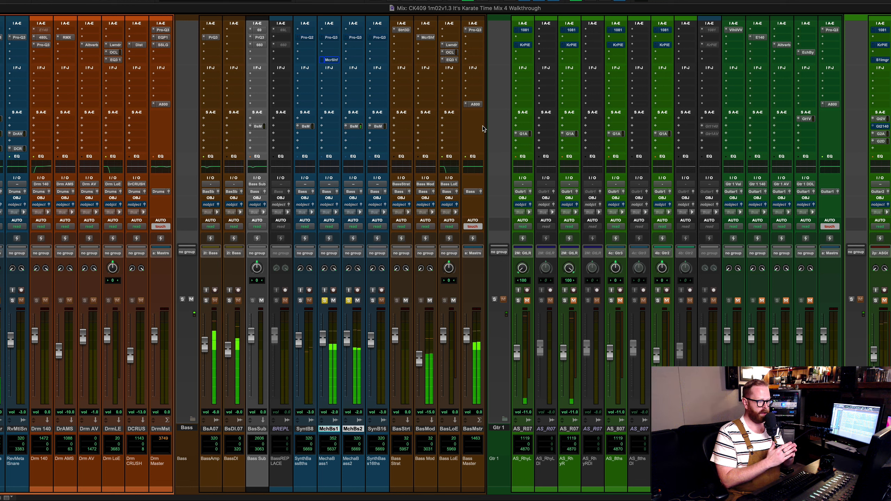
{"action": "key", "text": "space"}
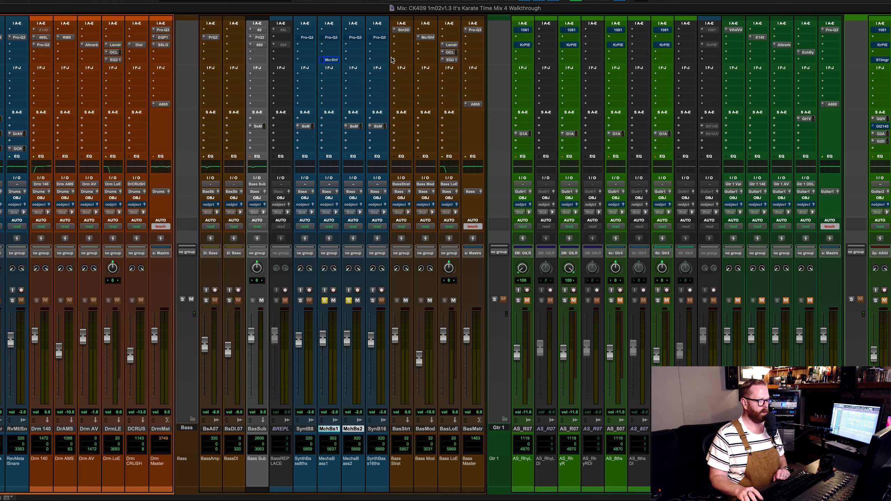
Take the Pro-Q EQs on SynthBass8ths, MechaBass1, MechaBass2 and SynthBass16ths out of bypass
{"action": "left_click", "coordinate": [308, 36], "text": "super"}
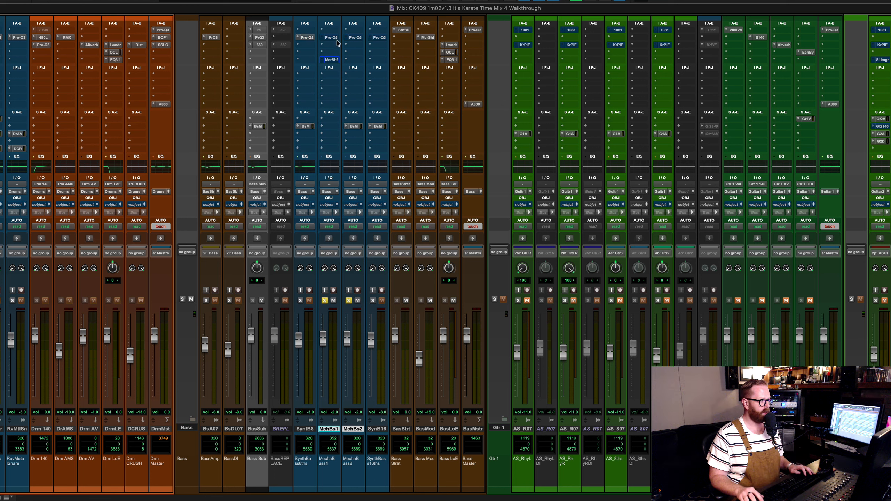
{"action": "left_click", "coordinate": [332, 37], "text": "super"}
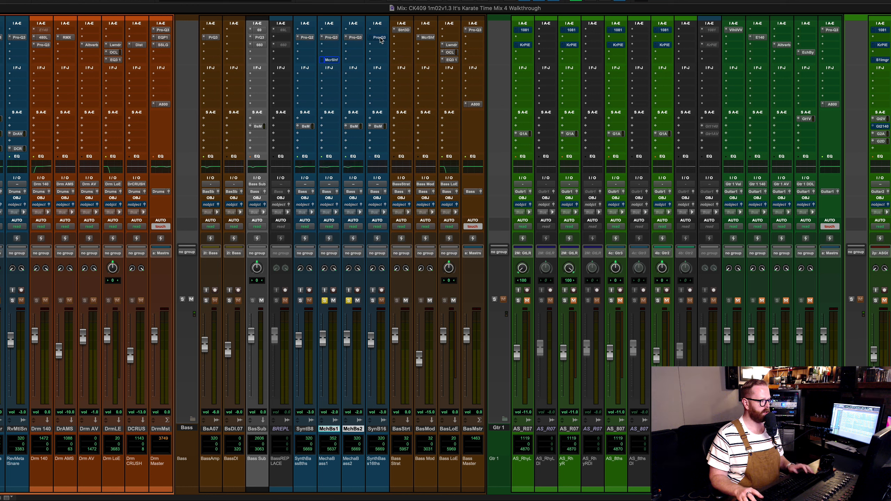
{"action": "left_click", "coordinate": [380, 37], "text": "super"}
Examine the Pro-Q EQ curves on the MechaBass2, MechaBass1 and SynthBass8ths tracks, and close the plug-in window
{"action": "left_click", "coordinate": [353, 37]}
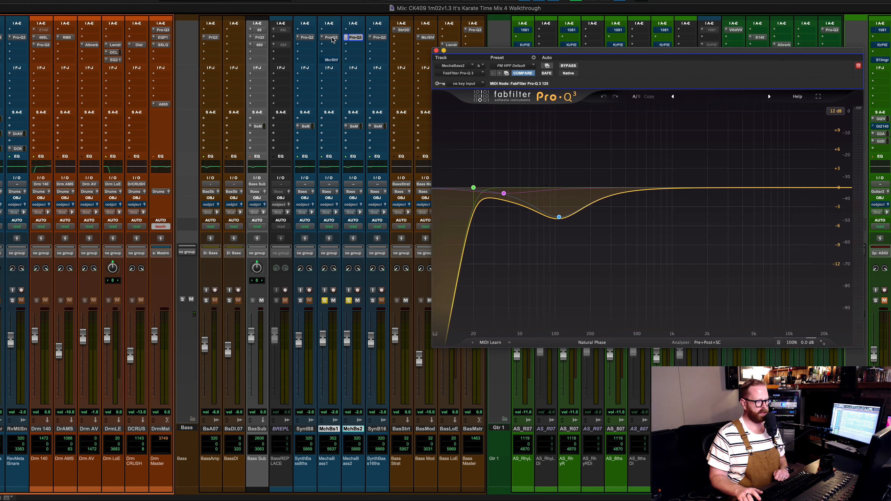
{"action": "left_click", "coordinate": [331, 37]}
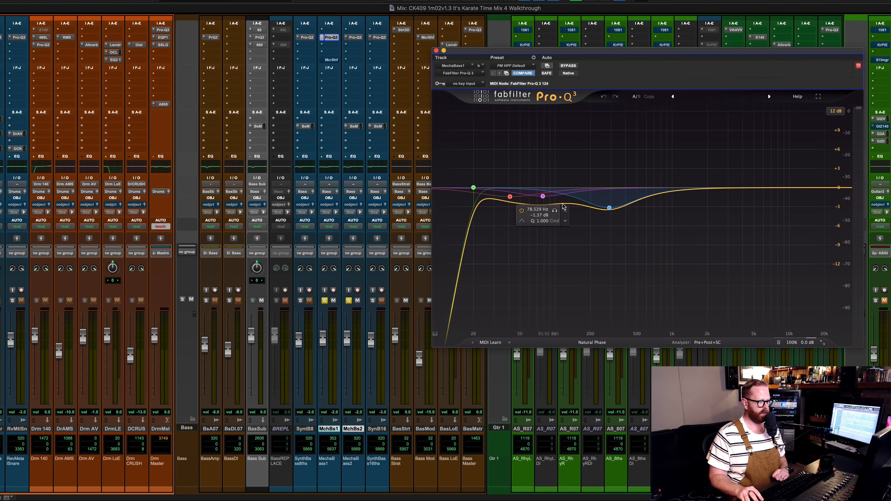
{"action": "left_click", "coordinate": [359, 37]}
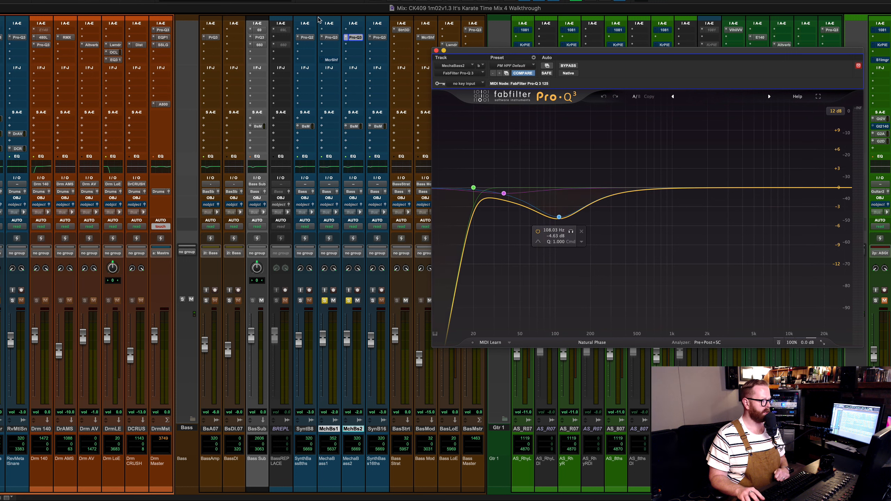
{"action": "left_click", "coordinate": [306, 38]}
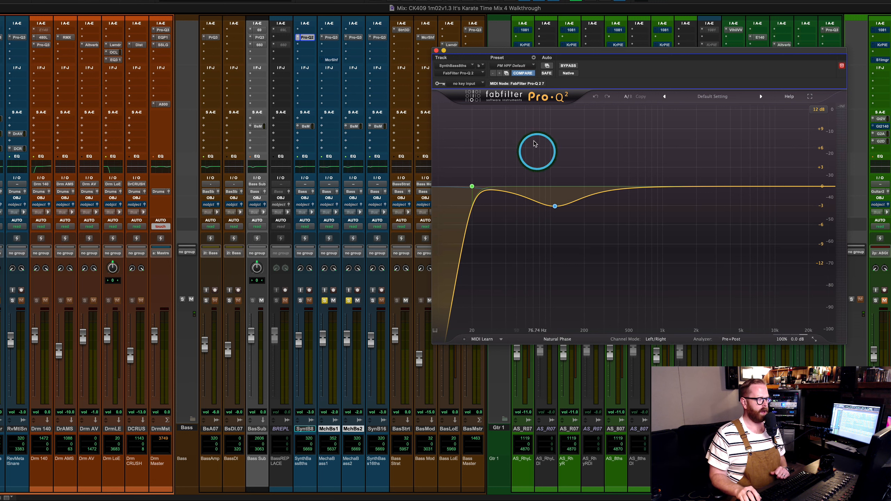
{"action": "left_click", "coordinate": [436, 51]}
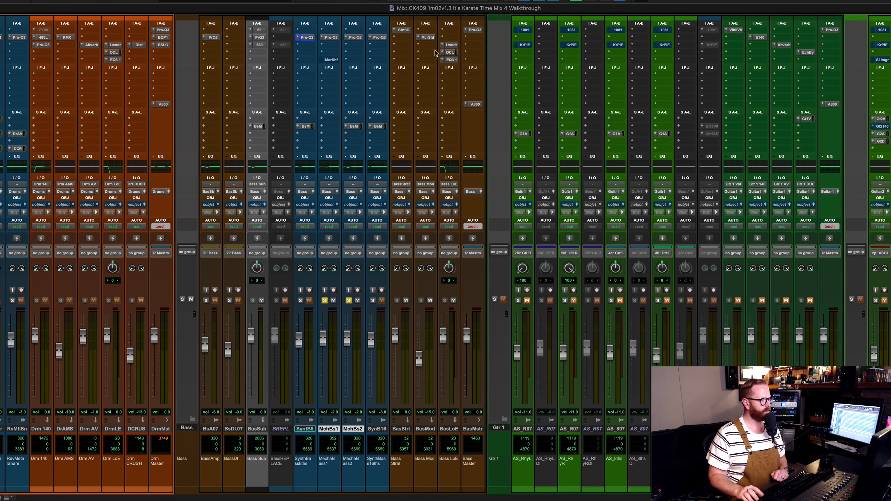
{"action": "left_click", "coordinate": [604, 103]}
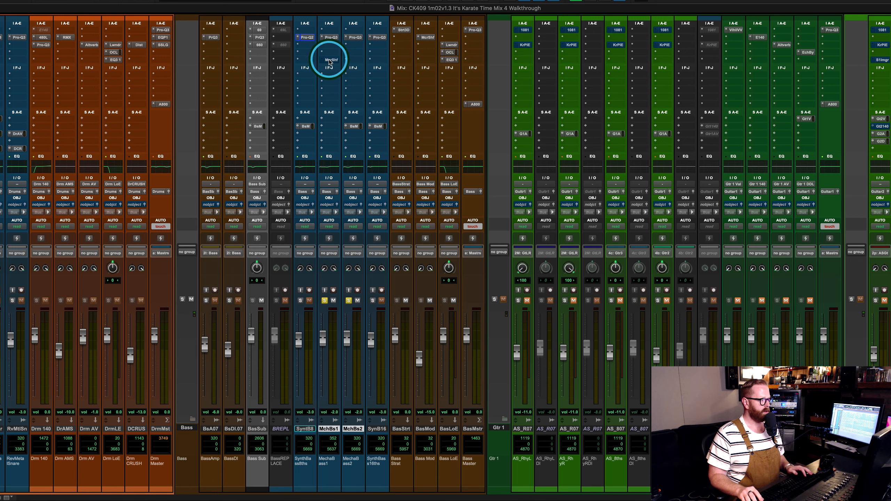
Audition the SynthBass16ths track from the start of its clip just before section H, clearing the MechaBass solos, and stop playback
{"action": "key", "text": "super+equal"}
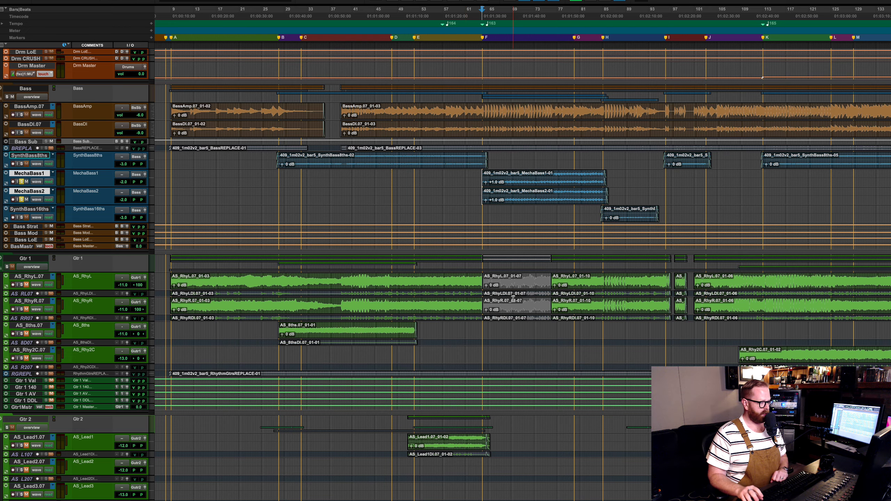
{"action": "scroll", "coordinate": [559, 269], "scroll_direction": "down", "scroll_amount": 3}
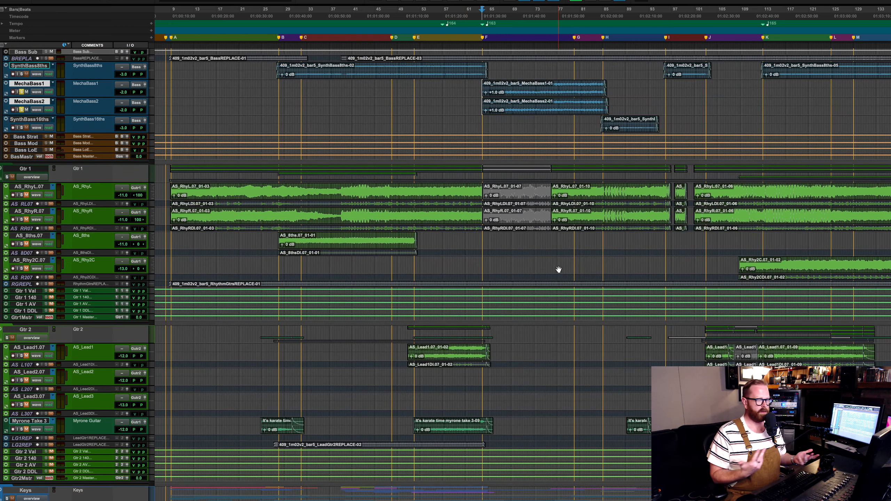
{"action": "scroll", "coordinate": [559, 269], "scroll_direction": "up", "scroll_amount": 1}
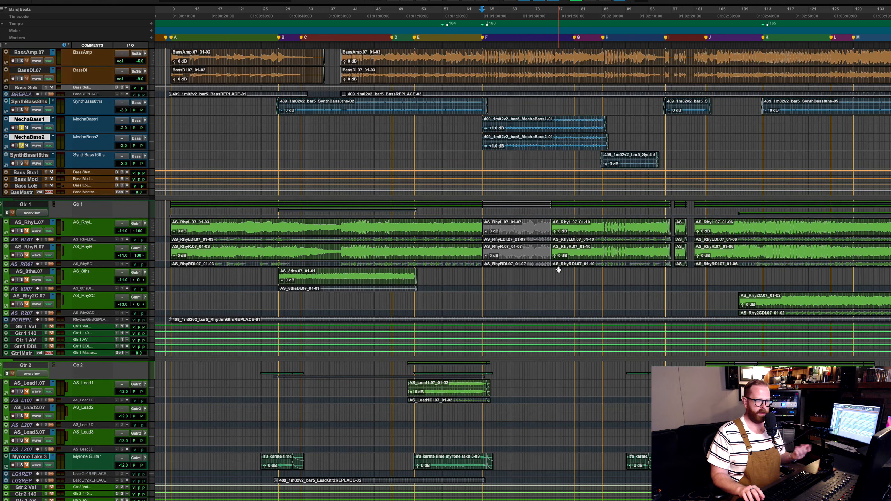
{"action": "left_click", "coordinate": [598, 160]}
{"action": "key", "text": "shift+s"}
{"action": "key", "text": "space"}
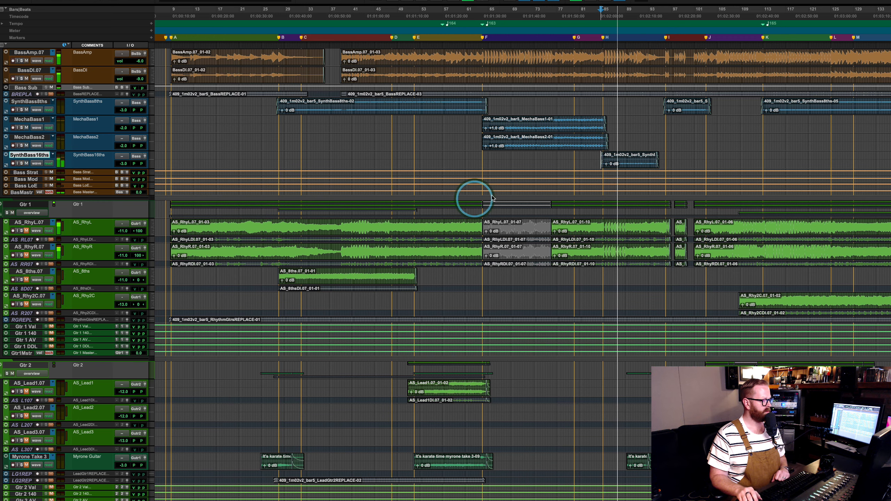
{"action": "scroll", "coordinate": [765, 183], "scroll_direction": "up", "scroll_amount": 2}
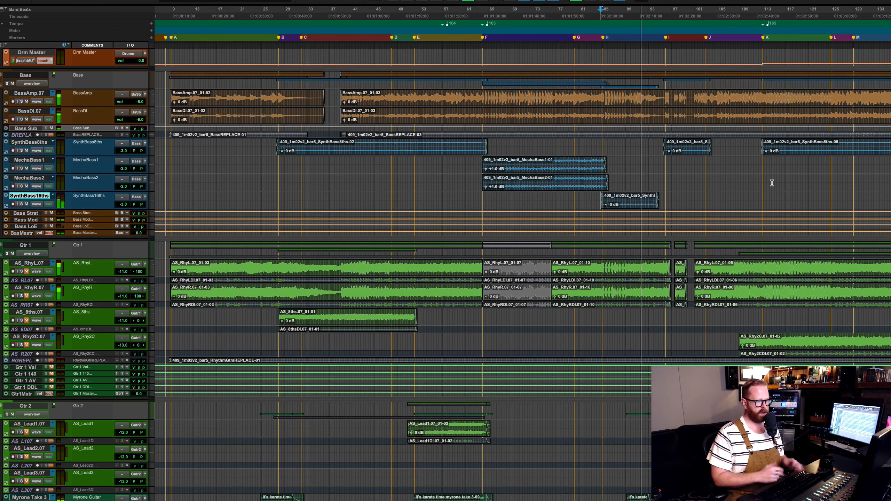
{"action": "key", "text": "space"}
Examine the Pro-Q 3 EQ curve on the Bass Master track in the mixer and close the plug-in window
{"action": "key", "text": "super+equal"}
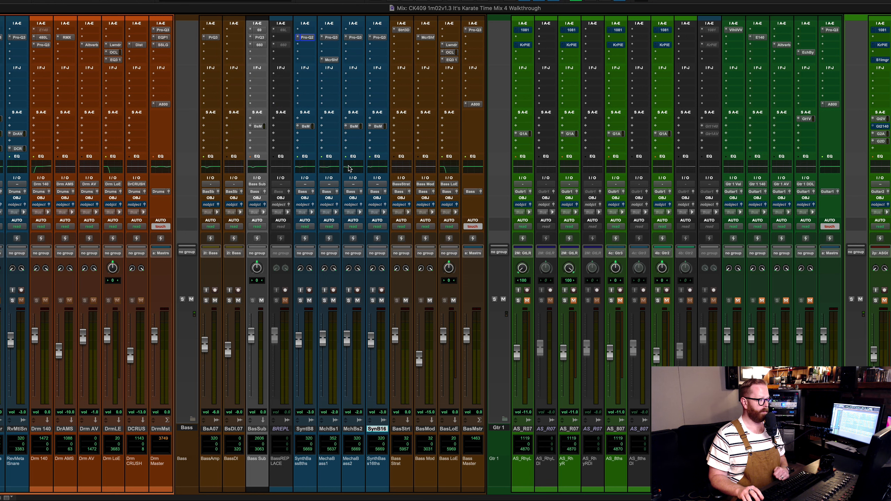
{"action": "left_click", "coordinate": [478, 30]}
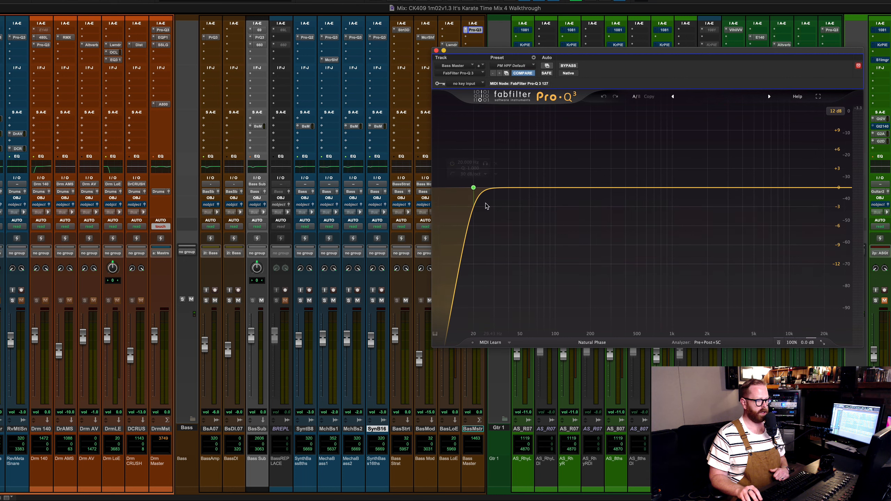
{"action": "left_click", "coordinate": [436, 50]}
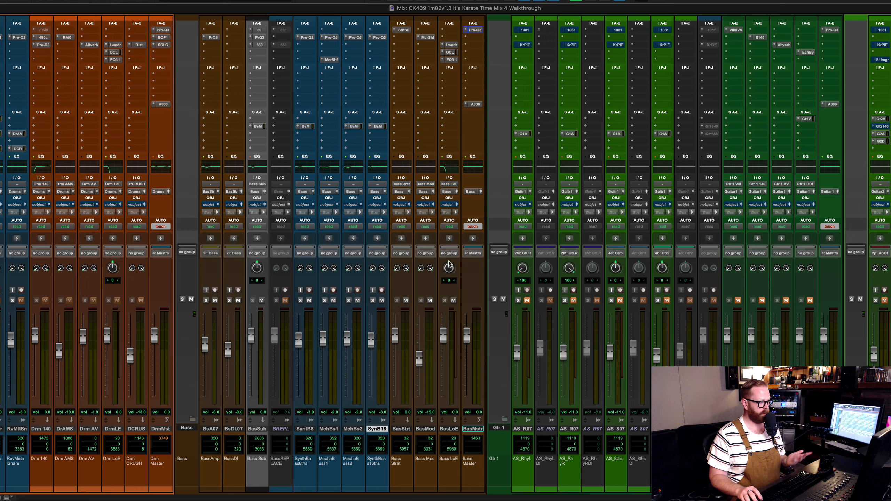
Mute the Bass folder and play the mix from the start of the AS_RhyL and AS_RhyR guitar clips at section A
{"action": "key", "text": "super+equal"}
{"action": "scroll", "coordinate": [543, 151], "scroll_direction": "down", "scroll_amount": 5}
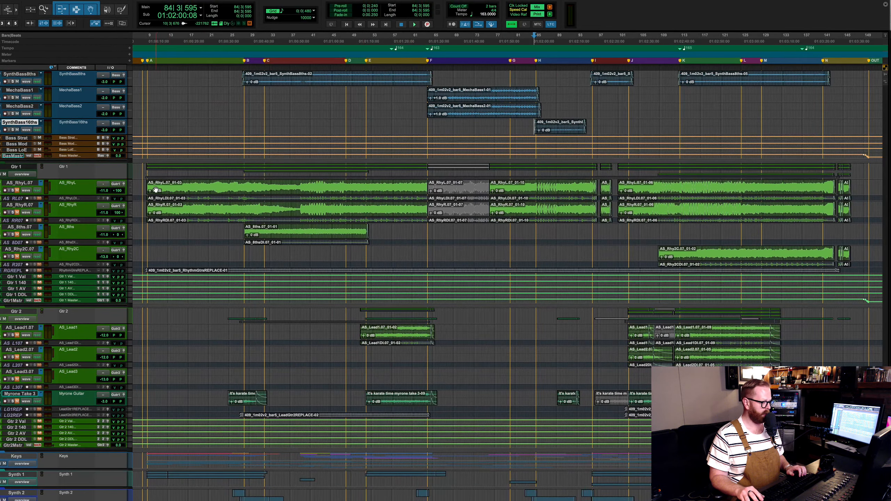
{"action": "left_click", "coordinate": [168, 178]}
{"action": "left_click", "coordinate": [145, 186]}
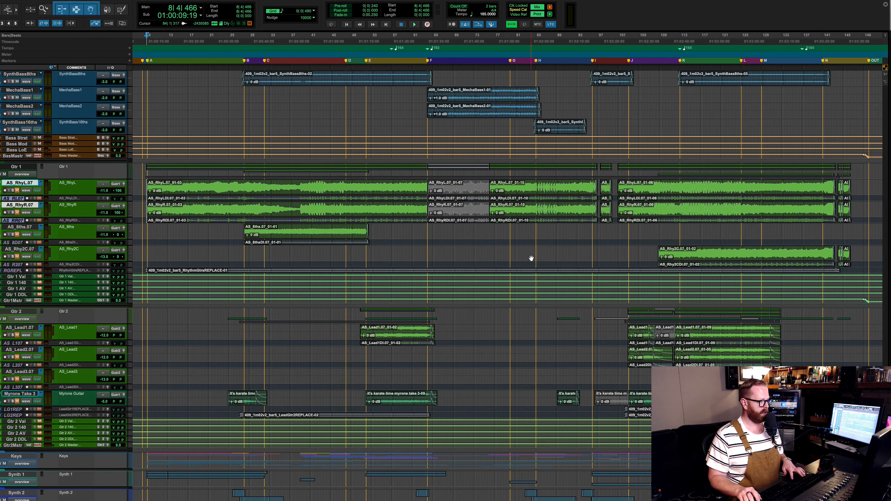
{"action": "key", "text": "super+equal"}
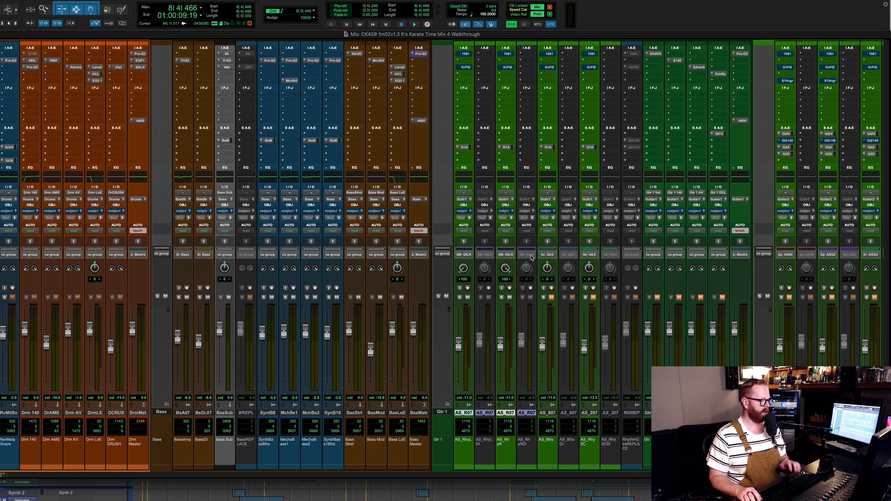
{"action": "left_click", "coordinate": [166, 296]}
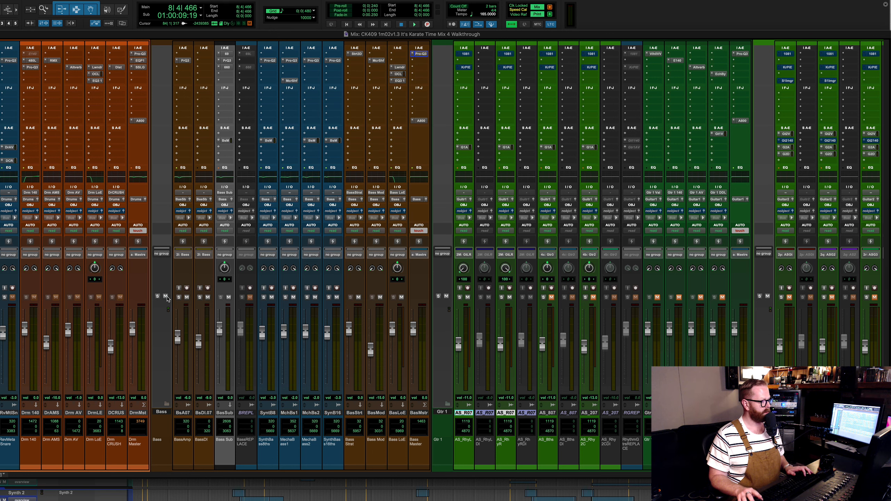
{"action": "key", "text": "space"}
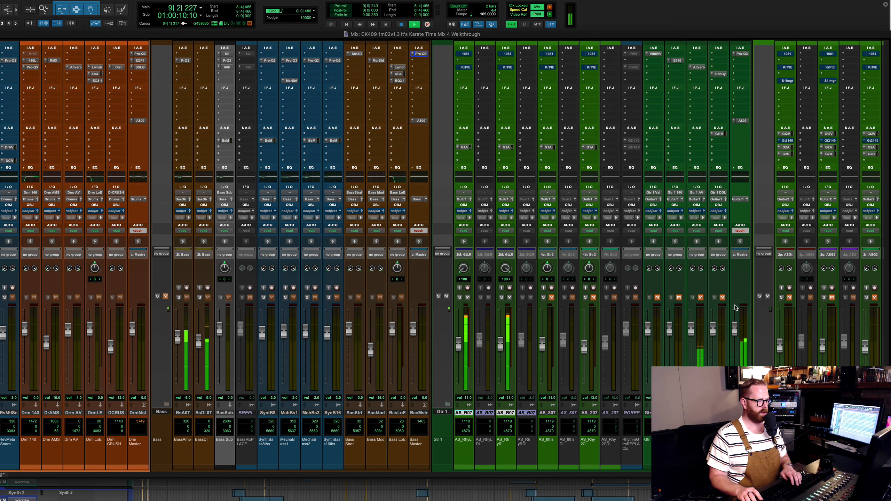
Play the AS_RhyL and AS_RhyR rhythm guitars from bar 39 in the edit view and stop playback
{"action": "key", "text": "super+equal"}
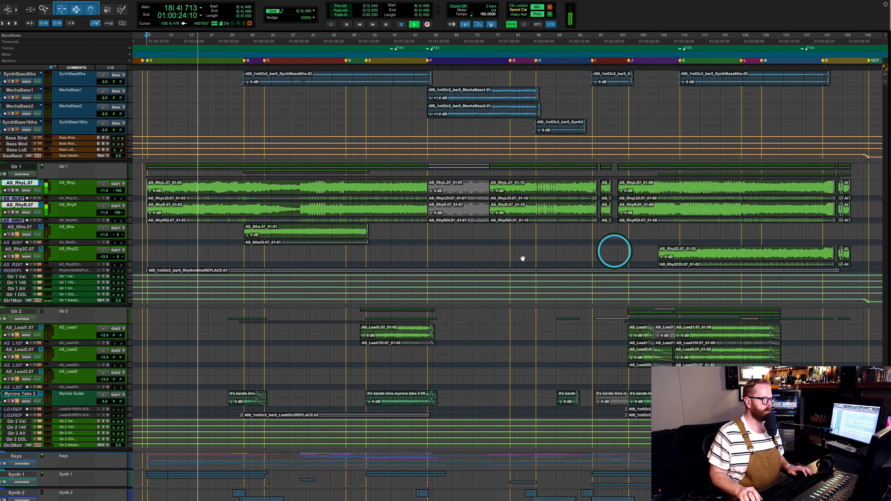
{"action": "left_click", "coordinate": [300, 185]}
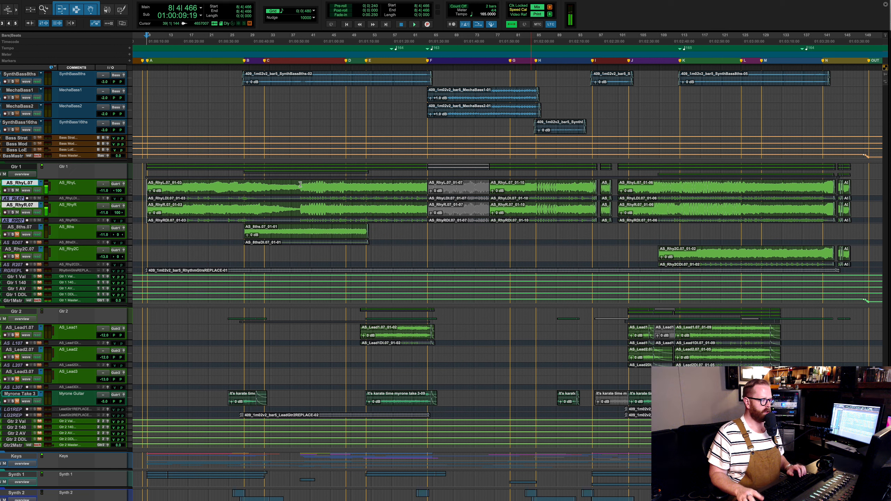
{"action": "key", "text": "space"}
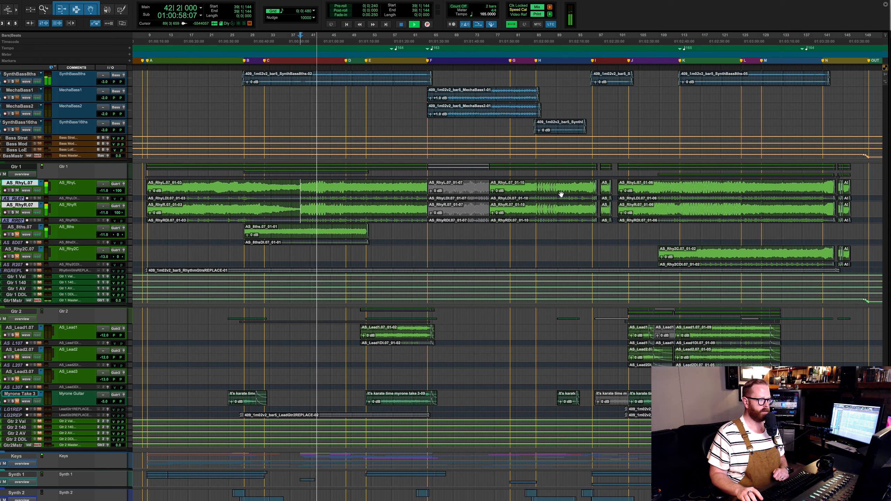
{"action": "key", "text": "space"}
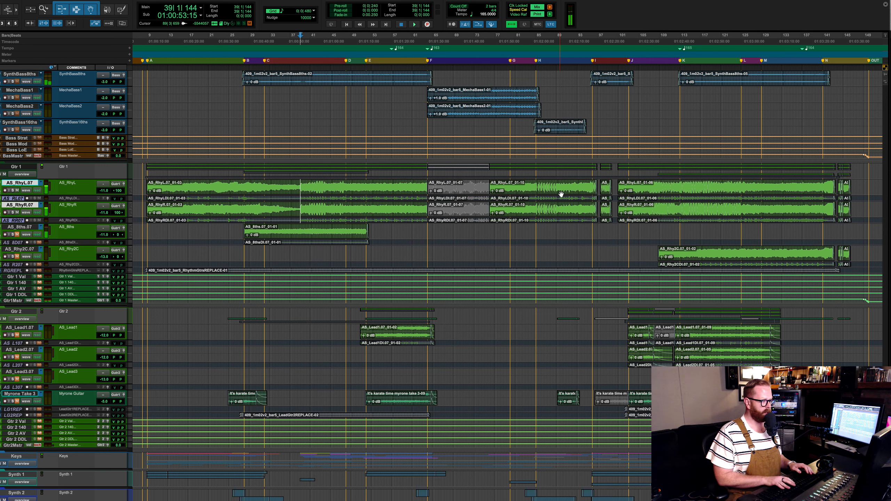
Play the guitars and examine the Neve 1081 and Kramer PIE on AS_RhyL and the LA-3A in the Gtr 2 folder
{"action": "key", "text": "super+equal"}
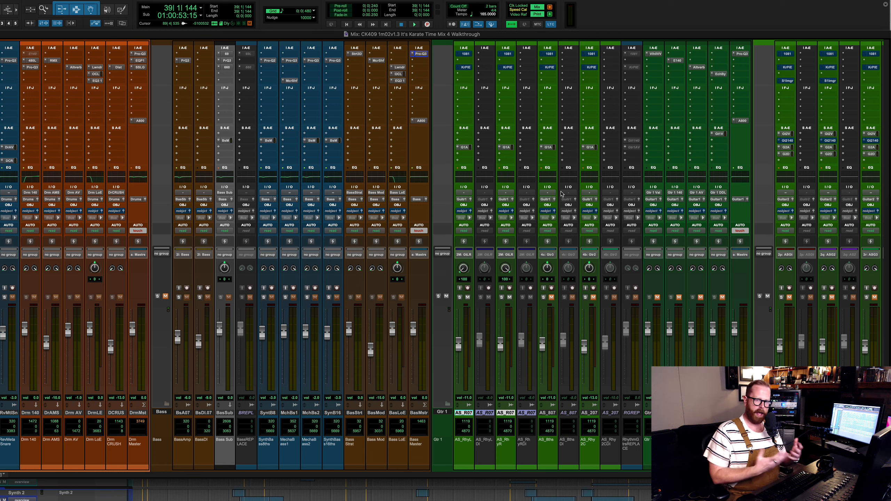
{"action": "scroll", "coordinate": [521, 185], "scroll_direction": "right", "scroll_amount": 5}
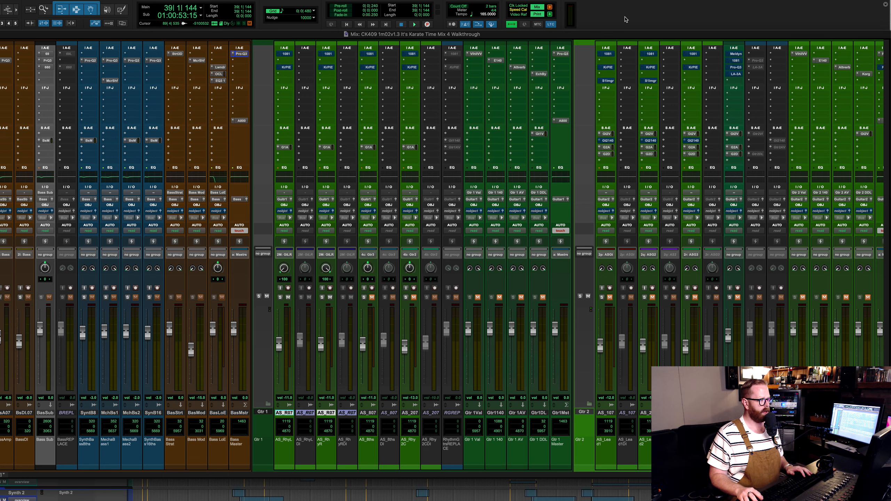
{"action": "key", "text": "space"}
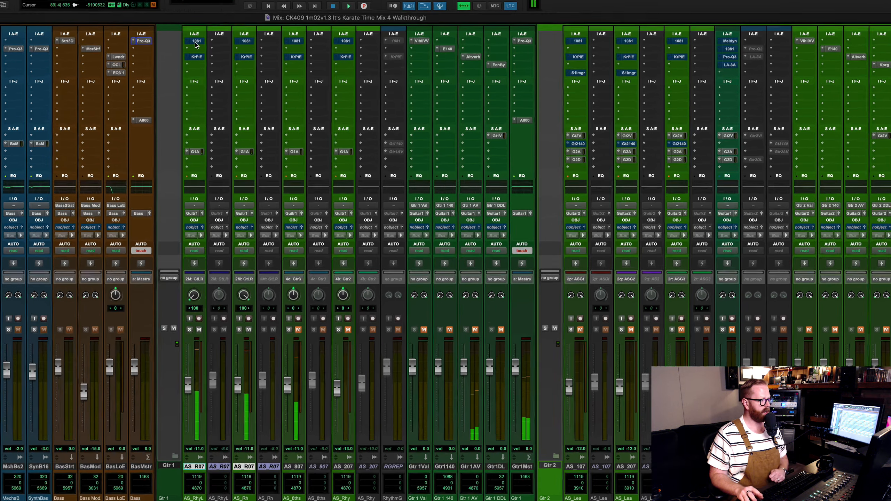
{"action": "left_click", "coordinate": [195, 42]}
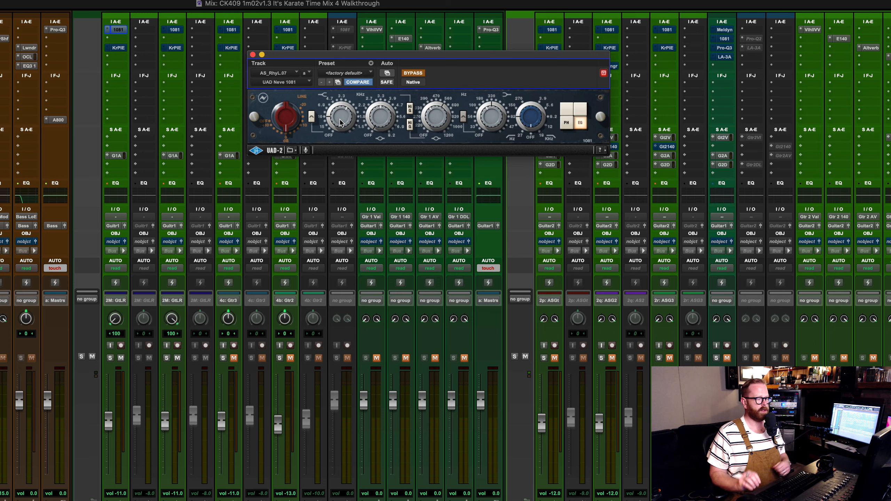
{"action": "left_click", "coordinate": [118, 48]}
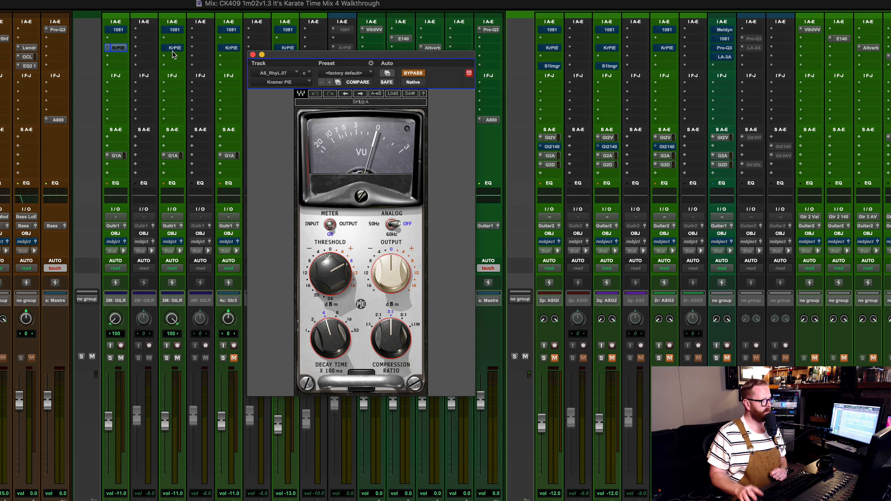
{"action": "left_click", "coordinate": [725, 57]}
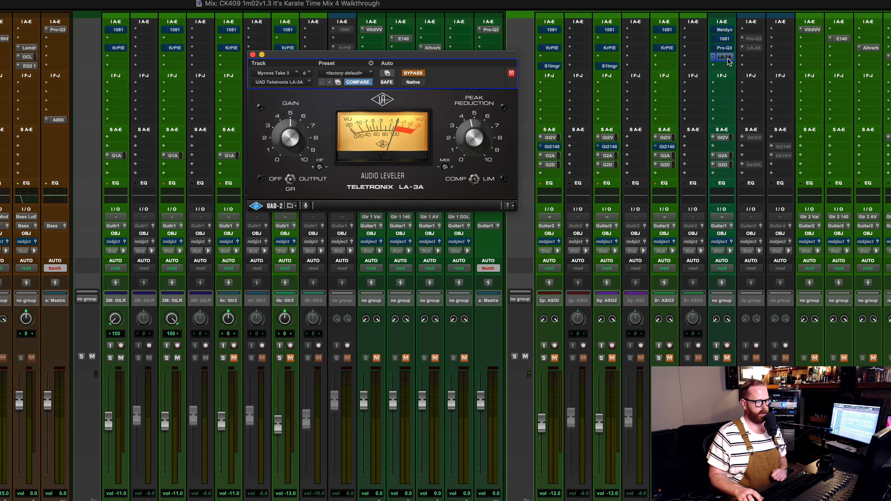
{"action": "left_click", "coordinate": [118, 48]}
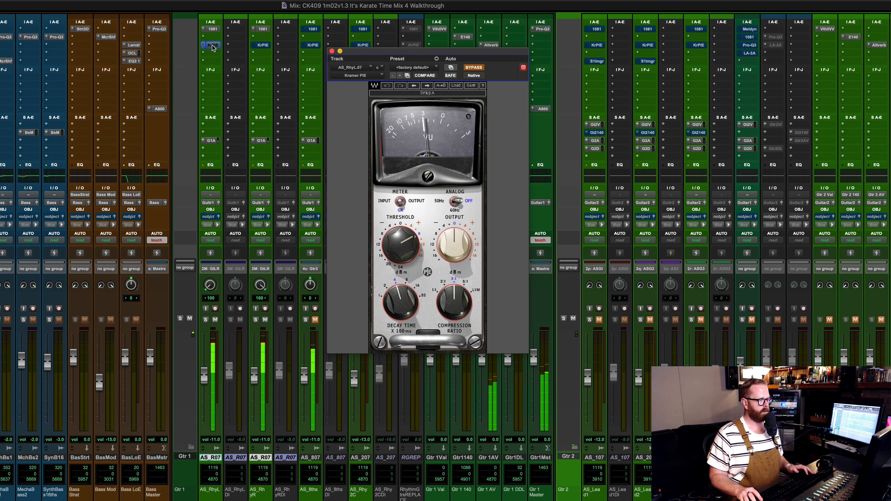
Take the Kramer PIE compressors on AS_RhyL and AS_RhyR out of bypass and close the plug-in window
{"action": "left_click", "coordinate": [212, 45], "text": "super"}
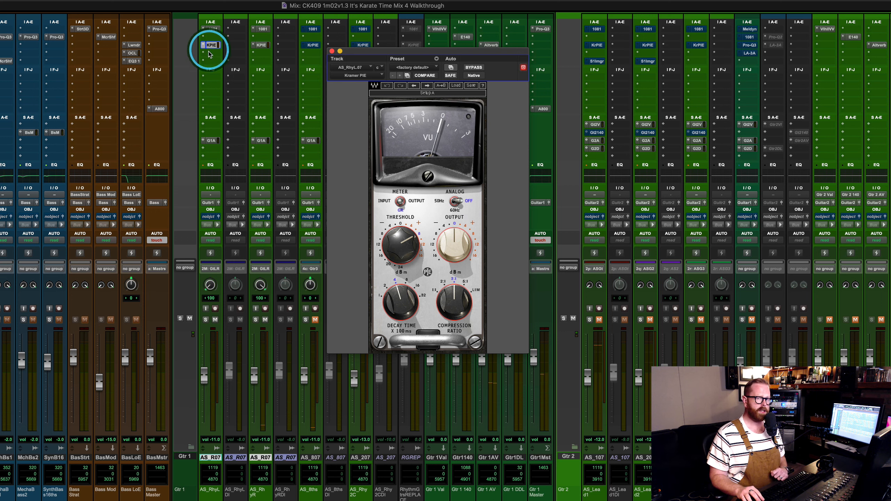
{"action": "key", "text": "super+equal"}
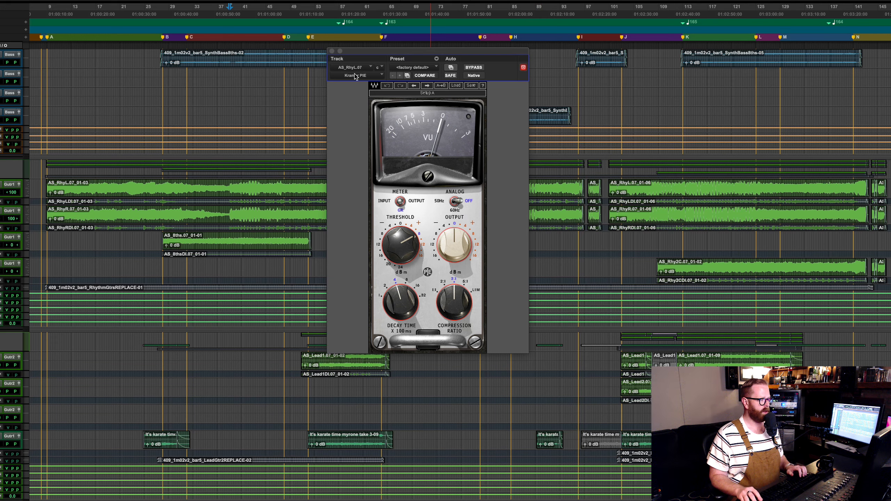
{"action": "left_click", "coordinate": [332, 52]}
{"action": "key", "text": "super+equal"}
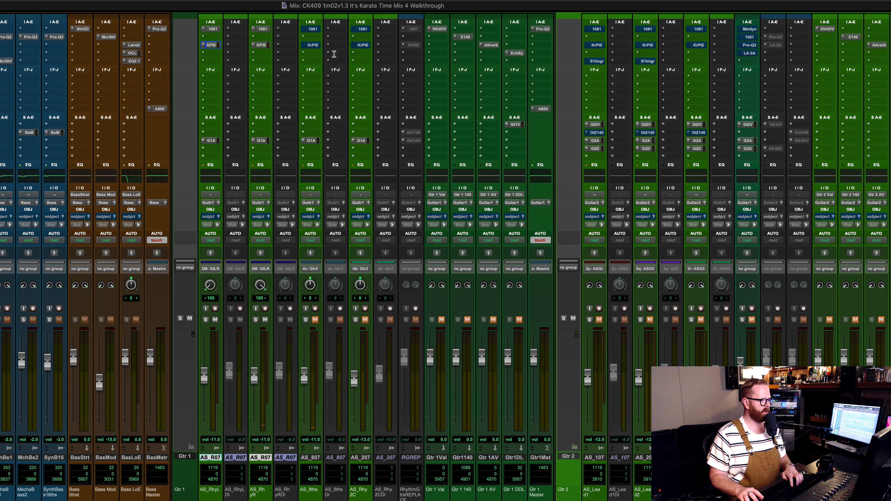
Examine the Neve 1081 EQs on the AS_RhyR, AS_8ths and AS_Rhy2C tracks and close the plug-in window
{"action": "left_click", "coordinate": [313, 29]}
{"action": "left_click", "coordinate": [262, 29]}
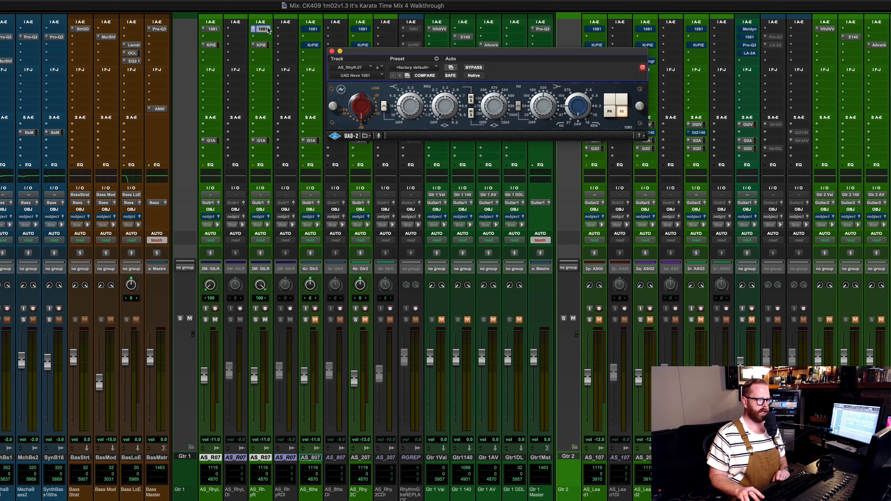
{"action": "left_click", "coordinate": [319, 30]}
{"action": "left_click", "coordinate": [361, 30]}
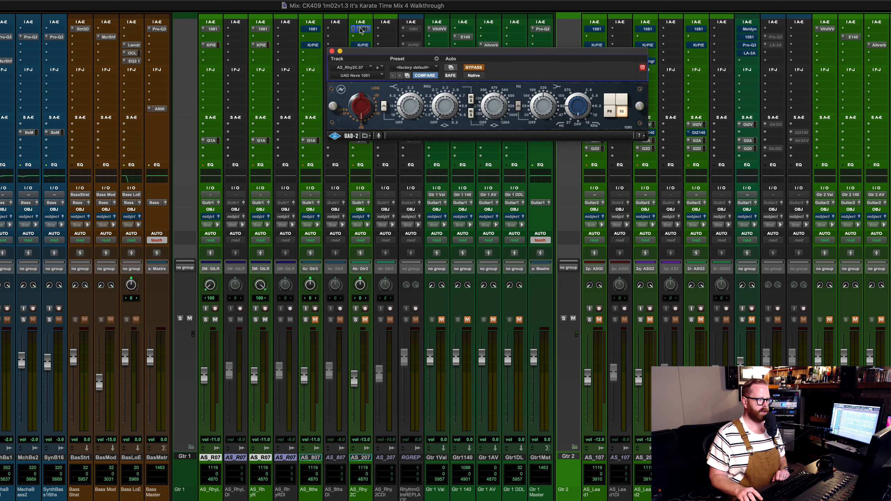
{"action": "left_click", "coordinate": [312, 29]}
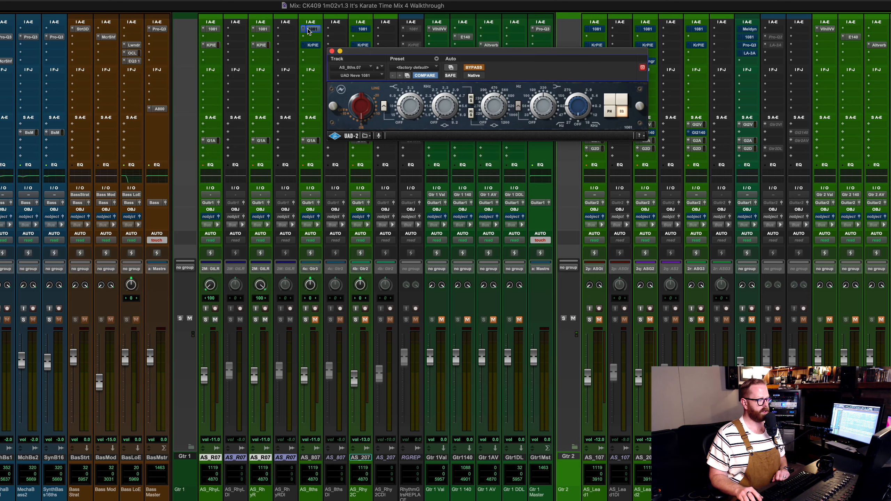
{"action": "left_click", "coordinate": [332, 51]}
Solo the AS_8ths guitar track and play it from the start of its clip at section B
{"action": "key", "text": "super+equal"}
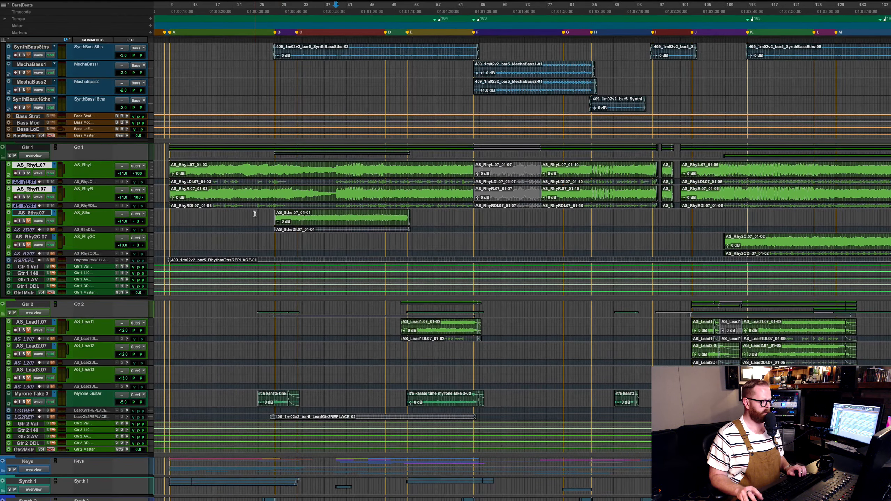
{"action": "left_click", "coordinate": [255, 214]}
{"action": "key", "text": "Tab"}
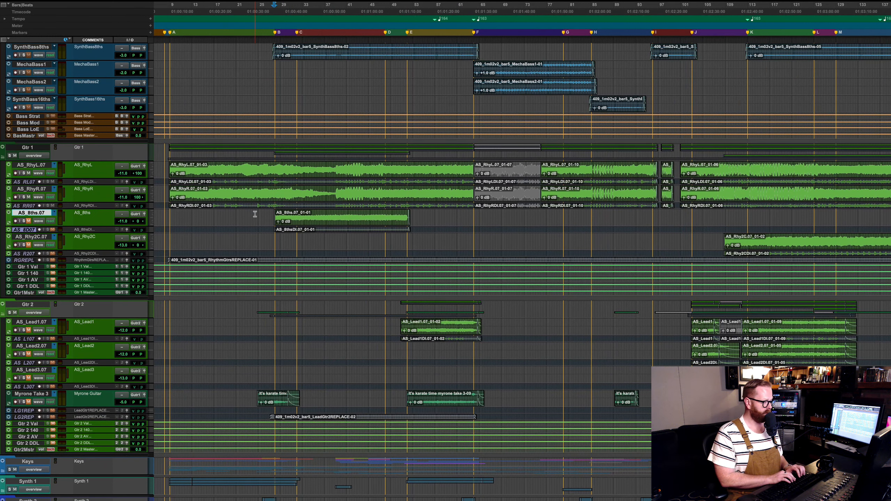
{"action": "key", "text": "shift+s"}
{"action": "key", "text": "space"}
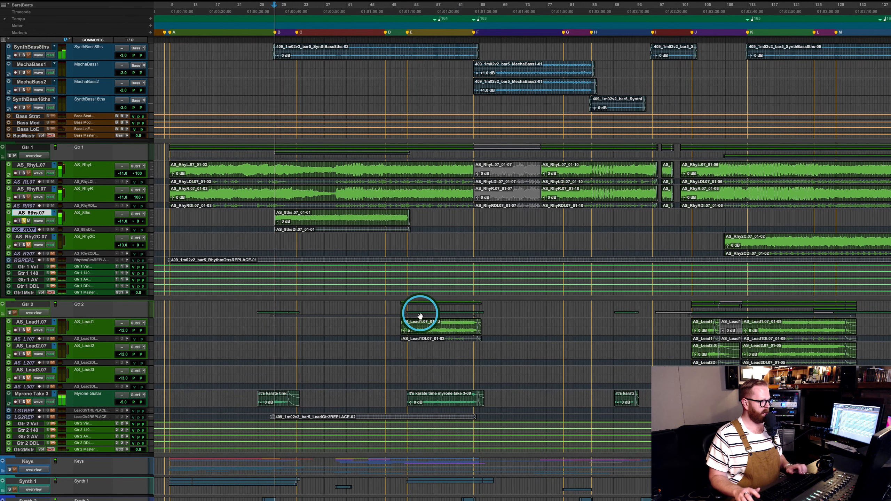
Replace the AS_8ths solo with AS_RhyL and AS_RhyR and play them from bar 39 between sections C and D
{"action": "left_click_drag", "start_coordinate": [282, 197], "coordinate": [282, 170]}
{"action": "key", "text": "shift+s"}
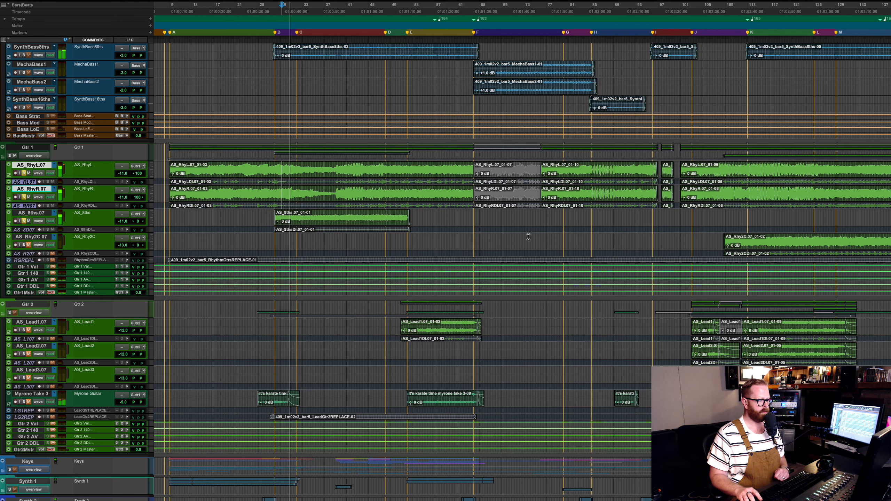
{"action": "left_click", "coordinate": [335, 185]}
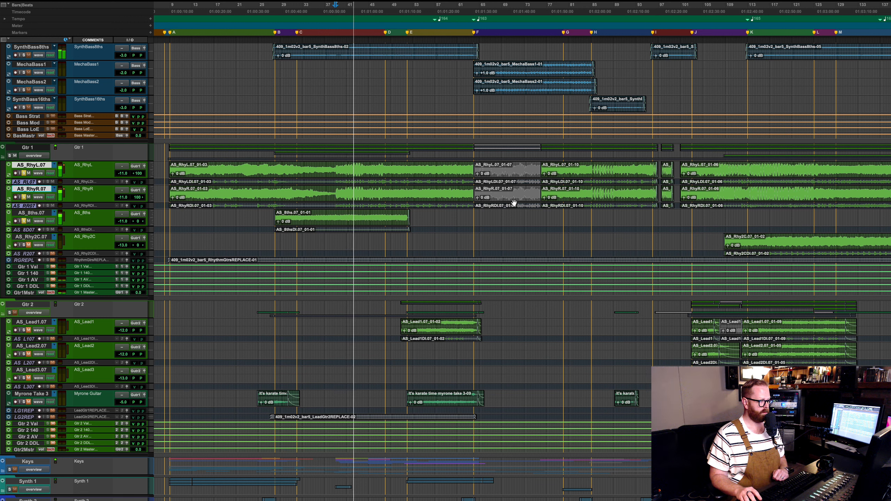
Stop playback, clear the rhythm guitar solos and play from the start of the AS_Rhy2C clip between sections J and K
{"action": "left_click", "coordinate": [487, 212]}
{"action": "key", "text": "space"}
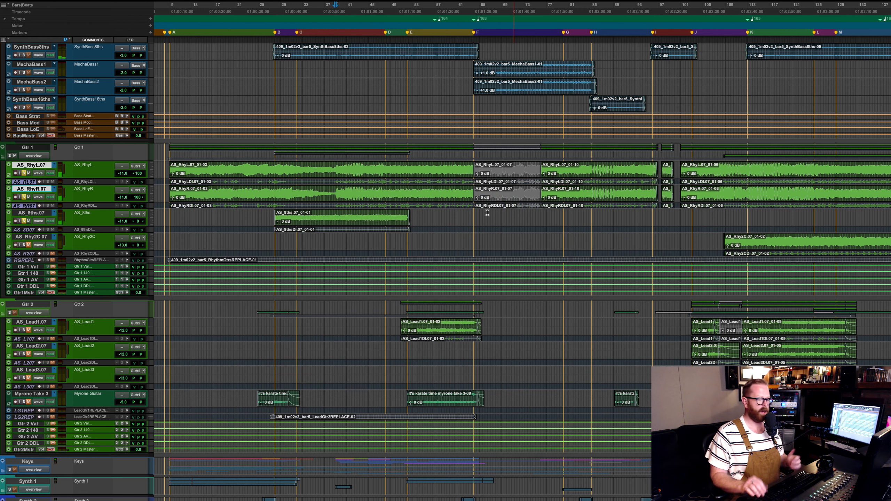
{"action": "left_click", "coordinate": [701, 242]}
{"action": "key", "text": "Tab"}
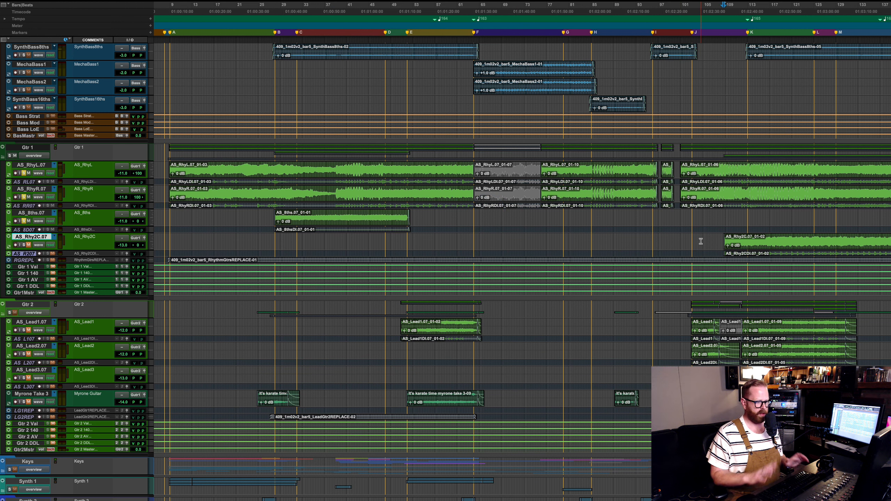
{"action": "key", "text": "shift+s"}
{"action": "key", "text": "space"}
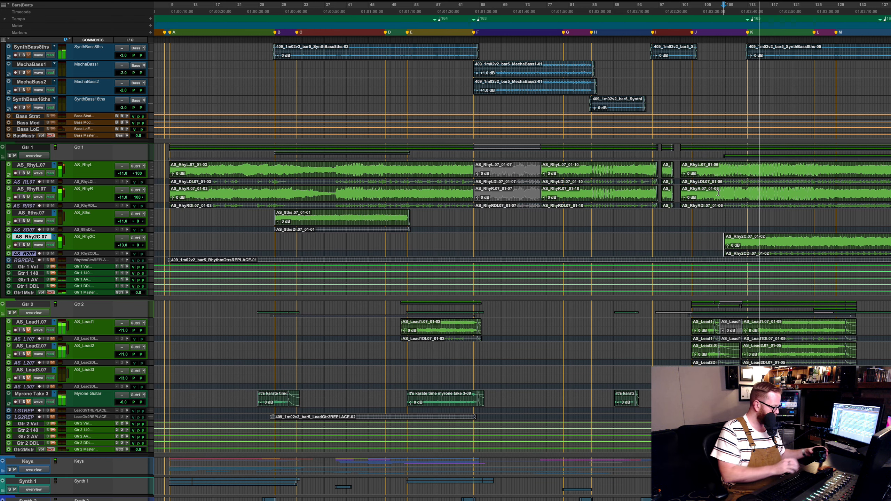
Take the Kramer PIE compressors and Neve 1081 EQs on AS_8ths and AS_Rhy2C out of bypass during playback
{"action": "key", "text": "super+equal"}
{"action": "left_click", "coordinate": [550, 89]}
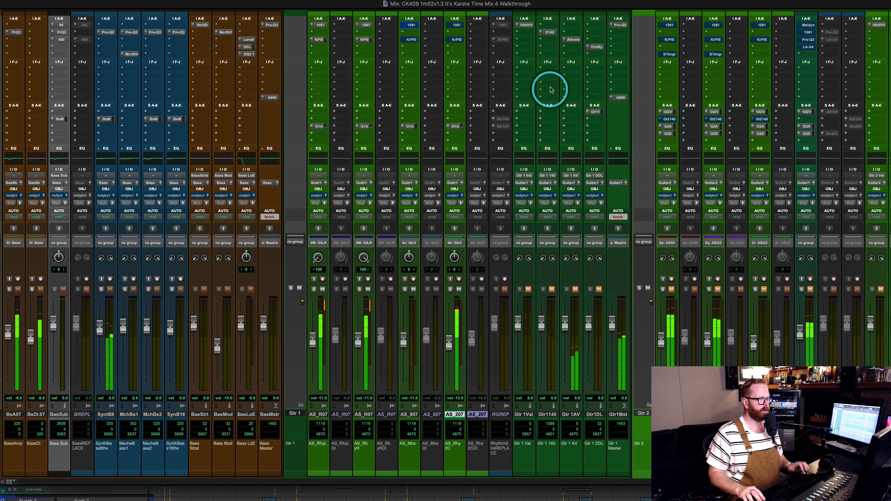
{"action": "left_click", "coordinate": [412, 39], "text": "super"}
{"action": "left_click", "coordinate": [457, 40], "text": "super"}
{"action": "left_click", "coordinate": [456, 25], "text": "super"}
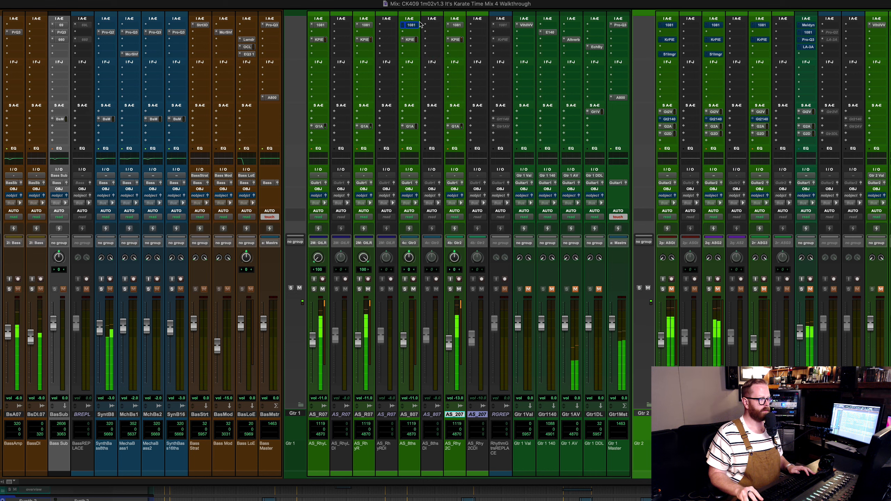
{"action": "left_click", "coordinate": [409, 25], "text": "super"}
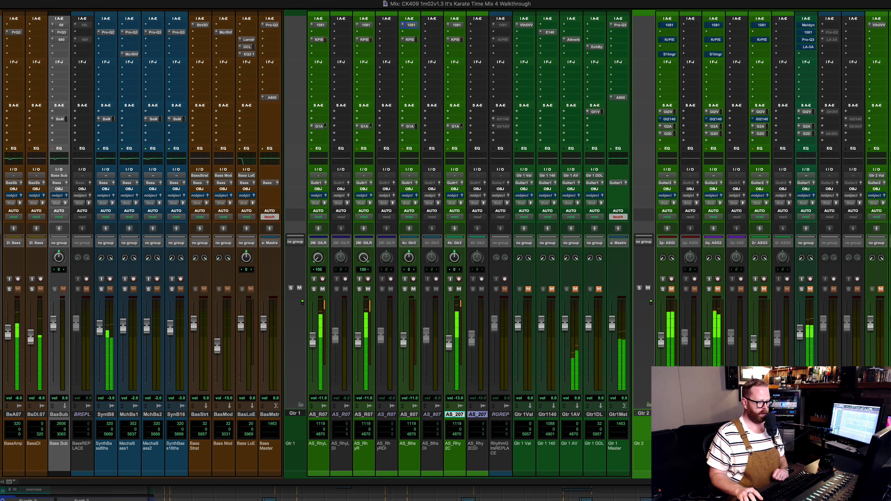
{"action": "key", "text": "super+equal"}
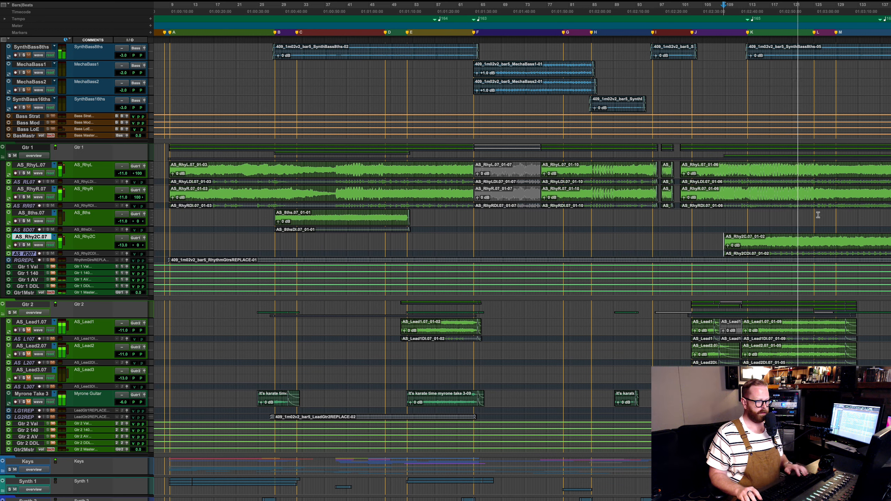
Open the Altiverb reverb on the Gtr 1 AV track and move its window clear of the guitar channels
{"action": "key", "text": "super+equal"}
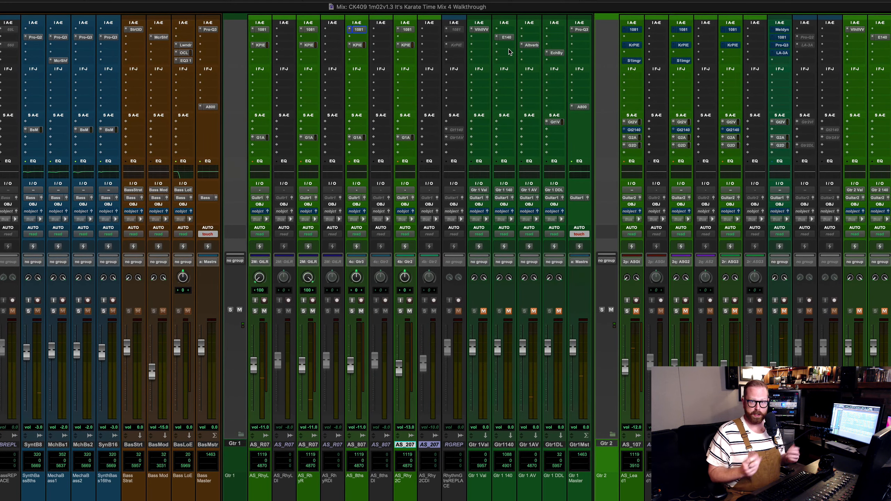
{"action": "key", "text": "super+equal"}
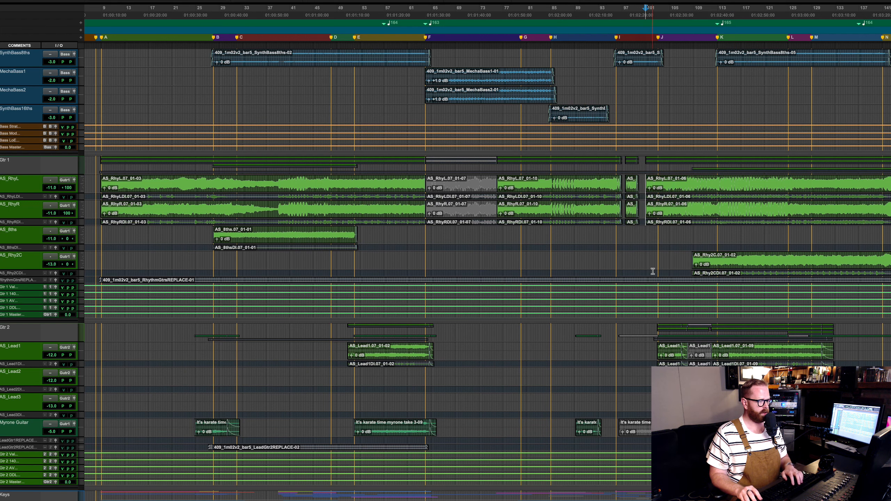
{"action": "key", "text": "super+equal"}
{"action": "left_click", "coordinate": [532, 45]}
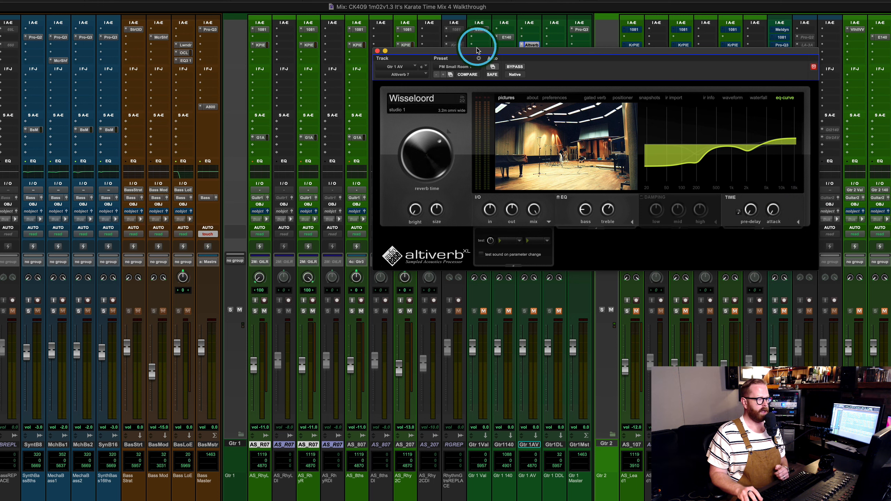
{"action": "left_click_drag", "start_coordinate": [477, 50], "coordinate": [544, 52]}
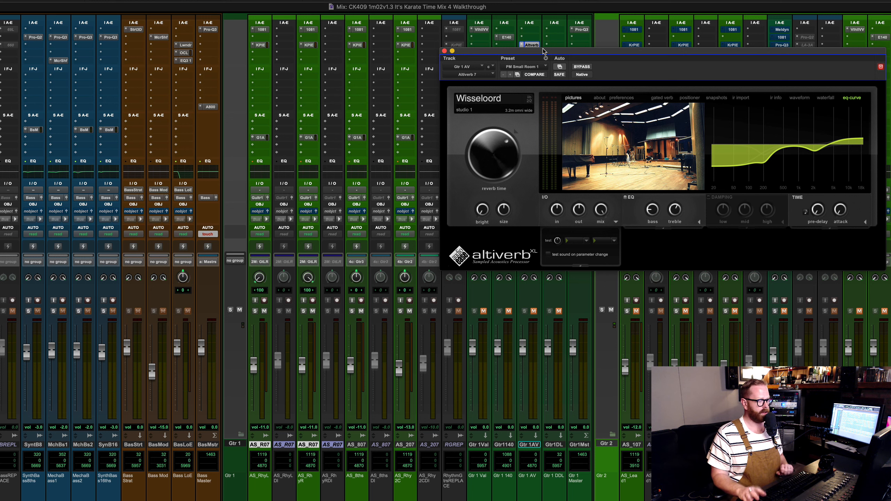
{"action": "left_click_drag", "start_coordinate": [477, 50], "coordinate": [24, 43]}
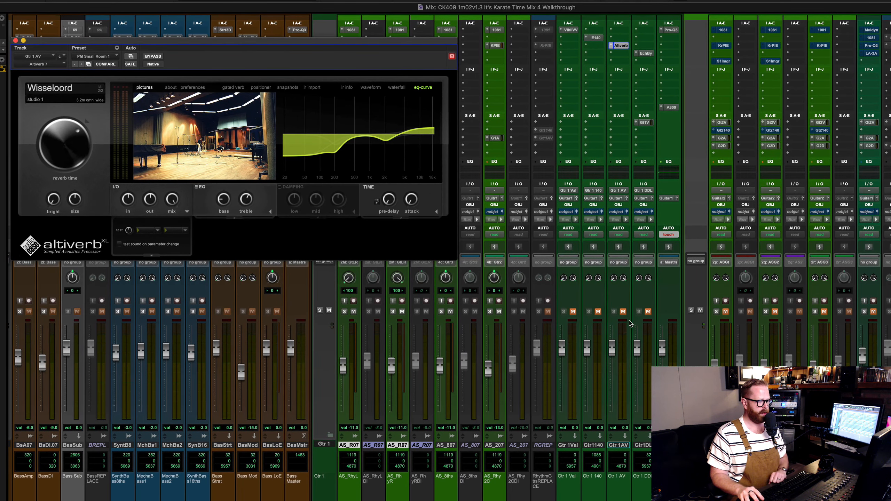
Unmute the Gtr 1 AV reverb return while the rhythm guitars play, and close the Altiverb window
{"action": "key", "text": "space"}
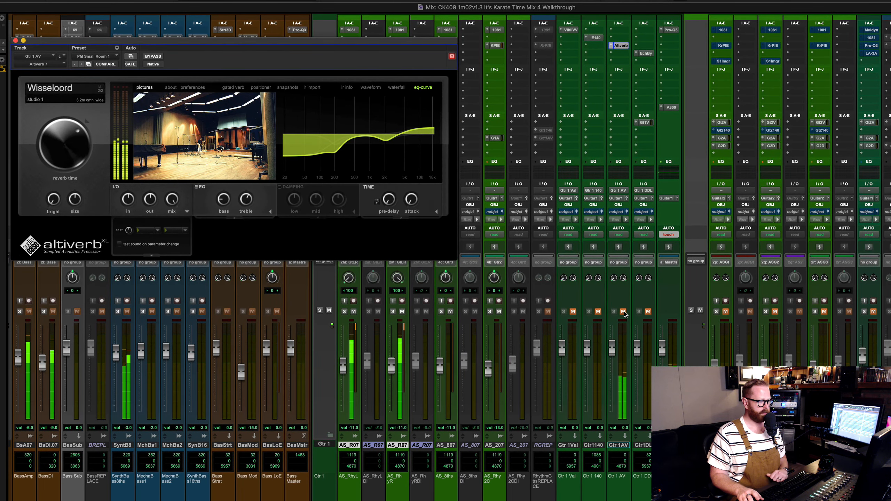
{"action": "left_click", "coordinate": [624, 312]}
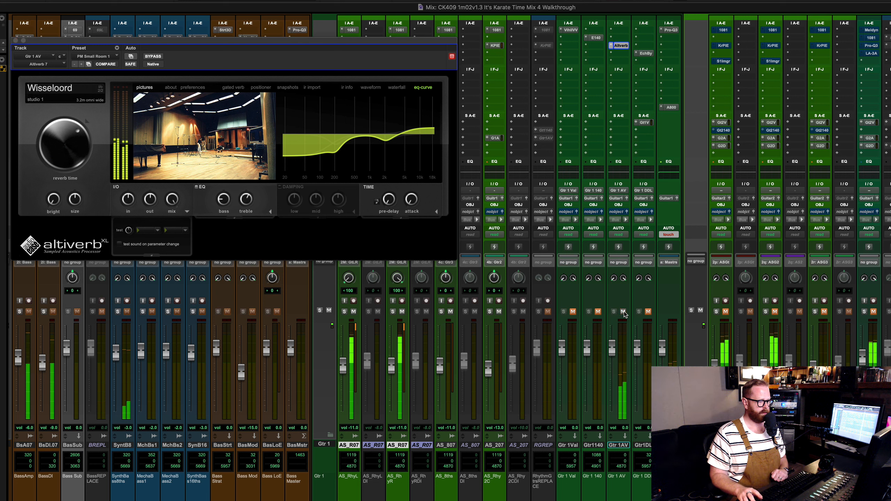
{"action": "left_click", "coordinate": [624, 312]}
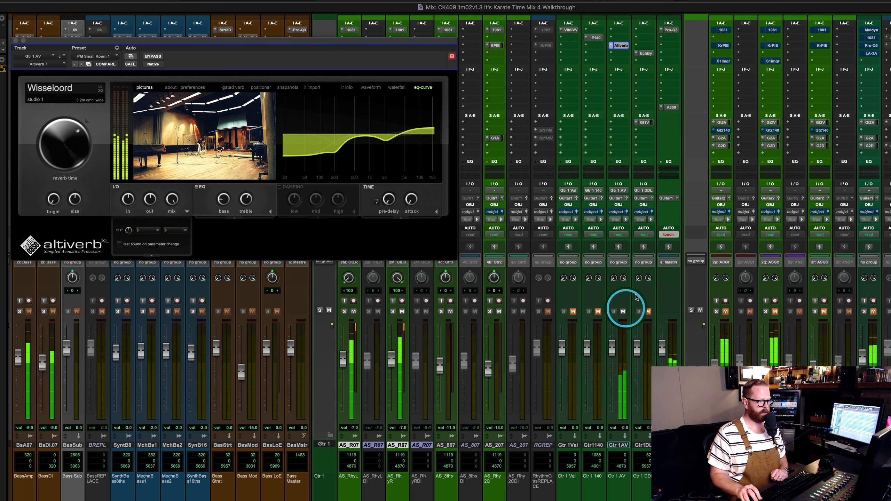
{"action": "key", "text": "super+equal"}
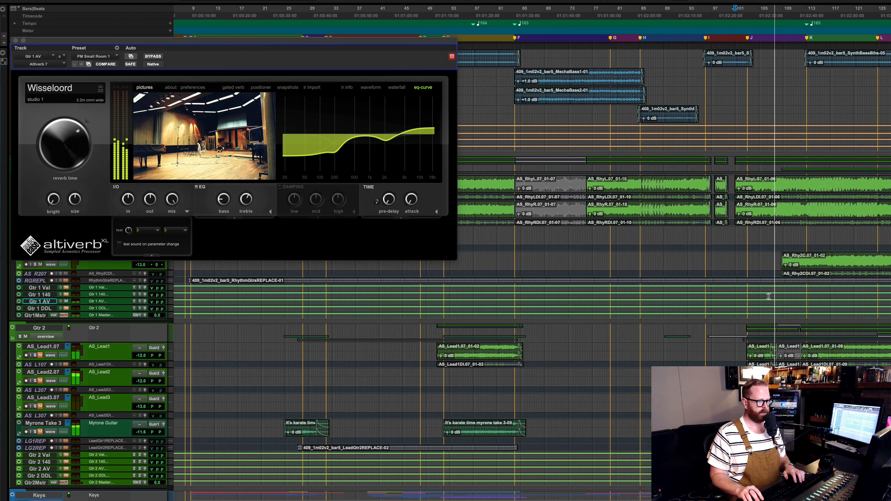
{"action": "key", "text": "super+equal"}
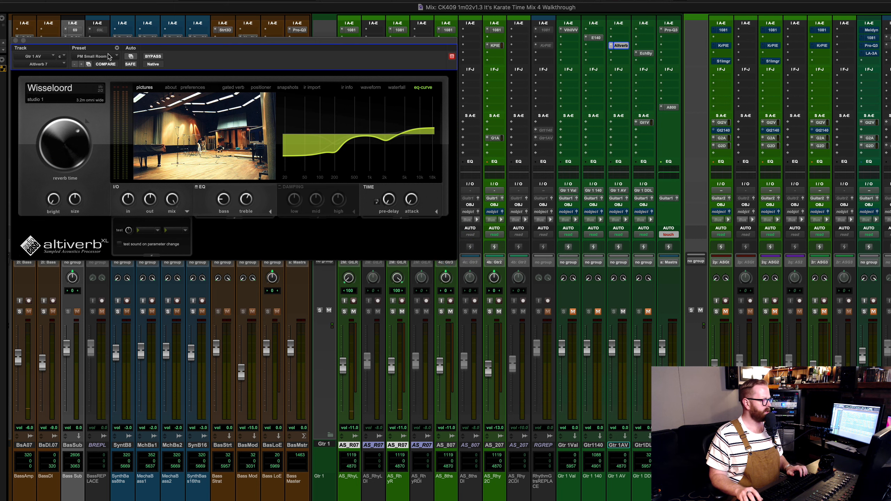
{"action": "left_click", "coordinate": [15, 40]}
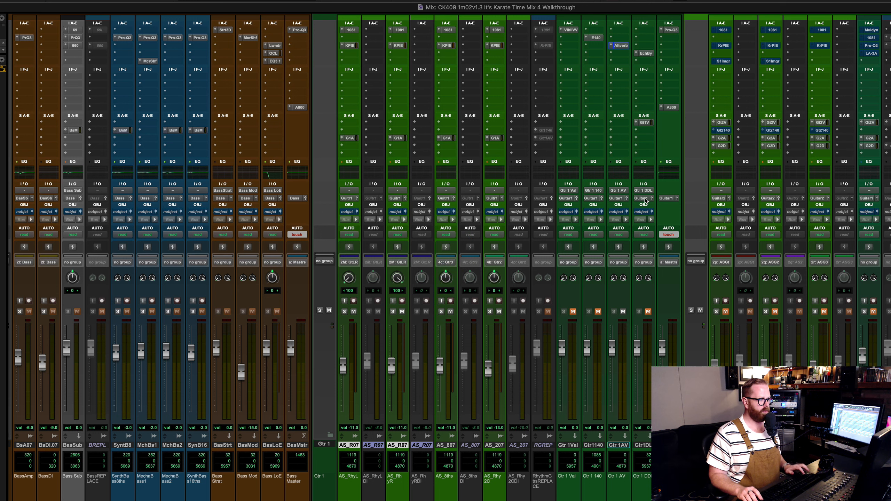
Examine the Pro-Q 3 EQ on the Gtr 1 Master track and close its window
{"action": "scroll", "coordinate": [646, 201], "scroll_direction": "right", "scroll_amount": 4}
{"action": "left_click", "coordinate": [537, 30]}
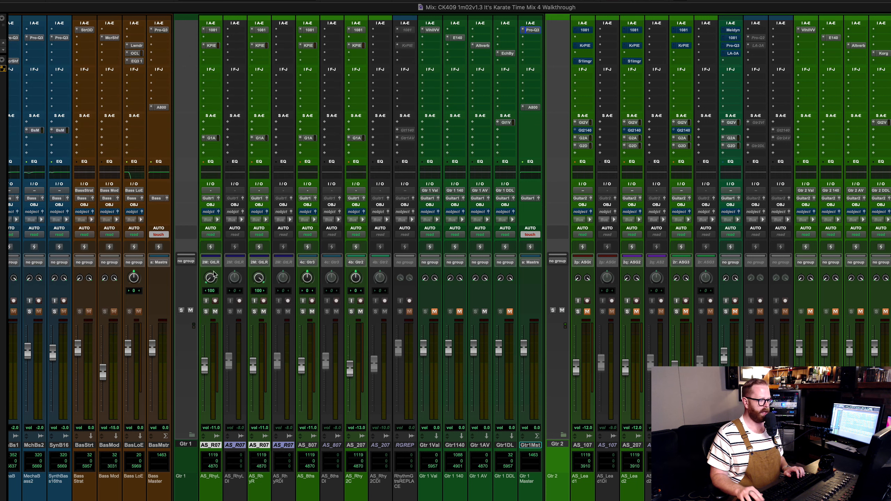
{"action": "left_click", "coordinate": [16, 41]}
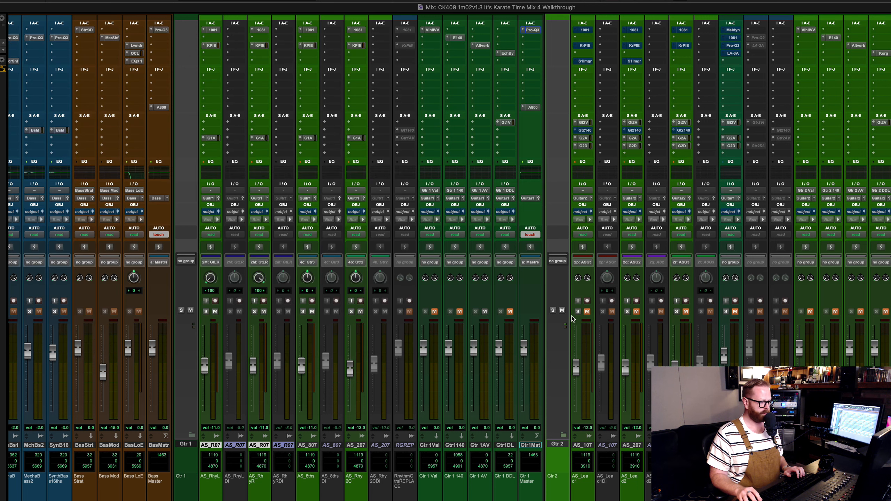
Unmute the Gtr 1 Val, Gtr 1 140 and Gtr 1 DDL effect returns and mute the Gtr 1 folder
{"action": "left_click", "coordinate": [459, 312]}
{"action": "left_click", "coordinate": [434, 312]}
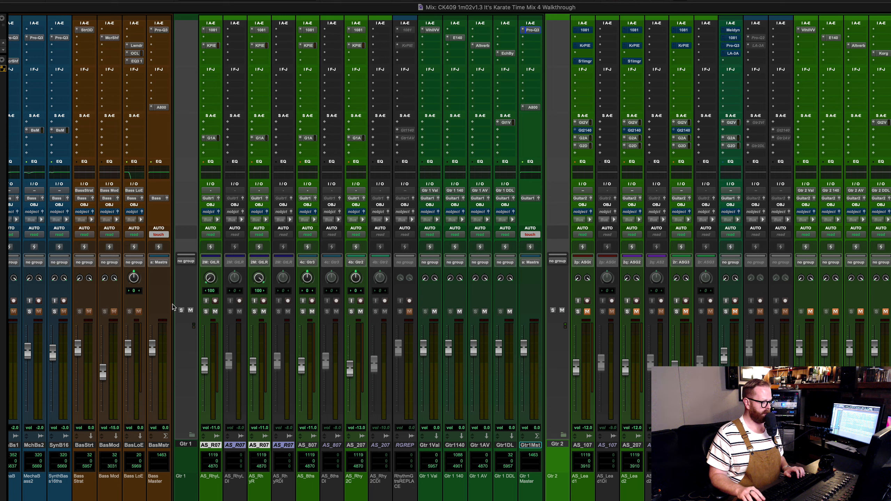
{"action": "left_click", "coordinate": [190, 311]}
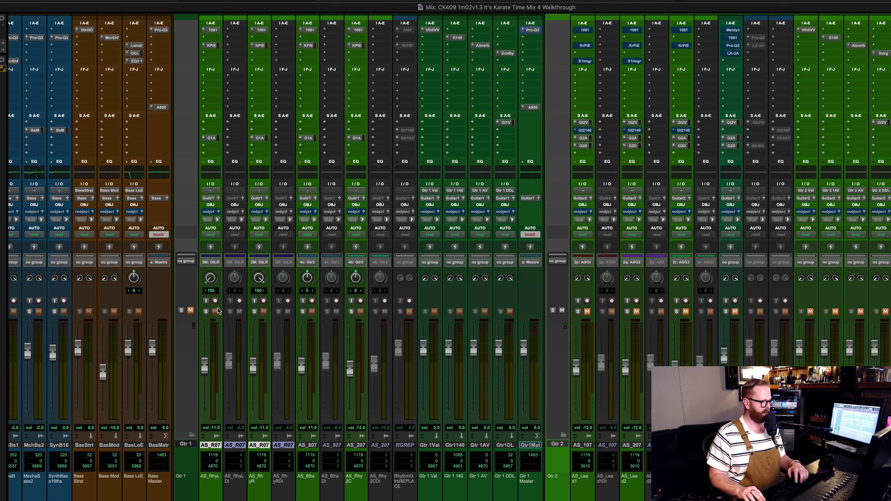
Place the edit cursor at the start of the first AS_Lead2 clip at section J
{"action": "key", "text": "super+equal"}
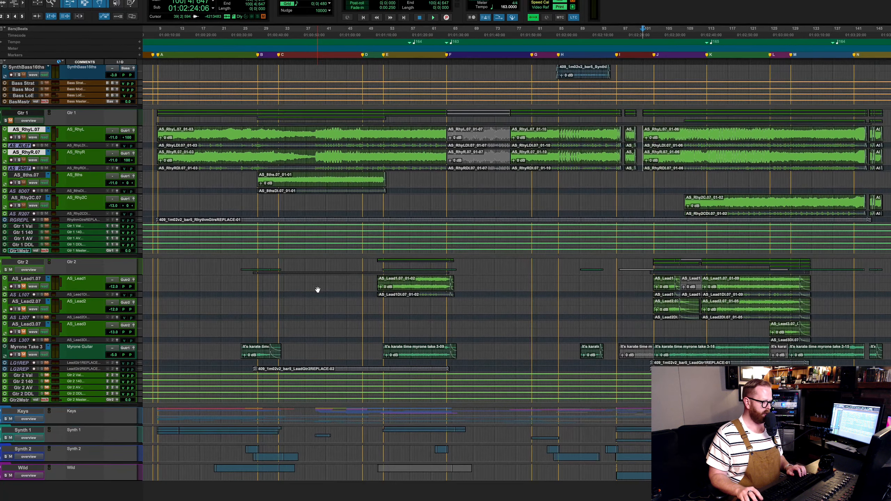
{"action": "left_click", "coordinate": [642, 304]}
{"action": "key", "text": "Tab"}
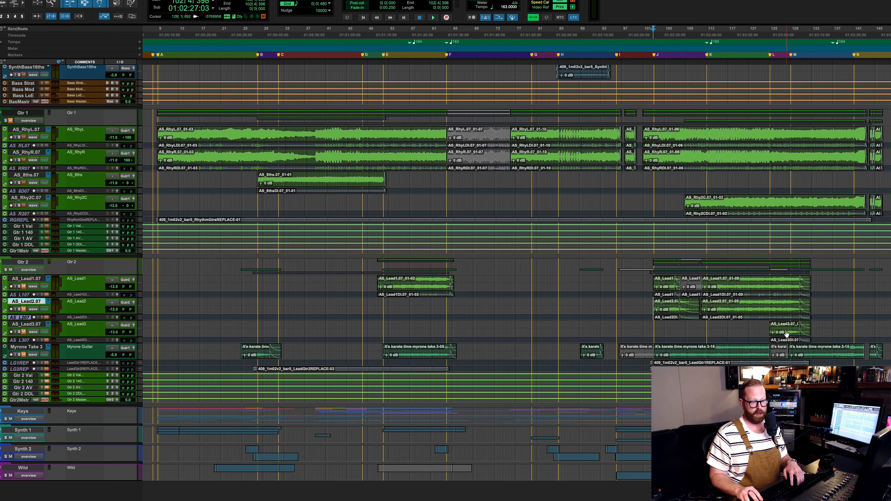
Examine the Pro-Q 3 and LA-3A on Myrone Guitar and the Kramer PIE on AS_Lead3, and close the plug-in window
{"action": "key", "text": "super+equal"}
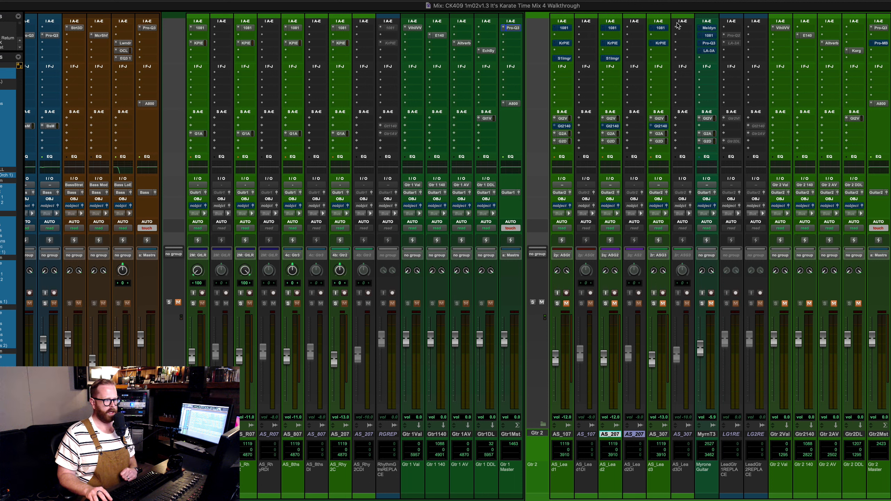
{"action": "left_click", "coordinate": [709, 43]}
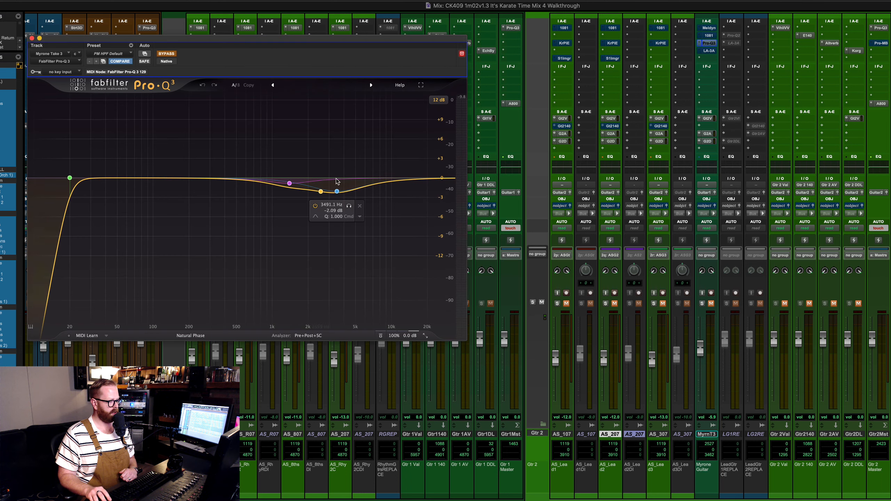
{"action": "left_click", "coordinate": [711, 51]}
{"action": "left_click", "coordinate": [661, 43]}
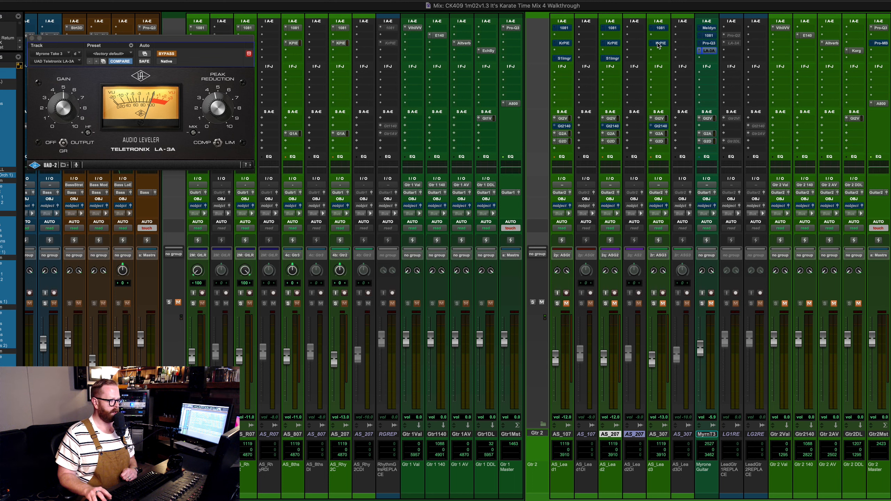
{"action": "key", "text": "super+equal"}
{"action": "left_click", "coordinate": [32, 38]}
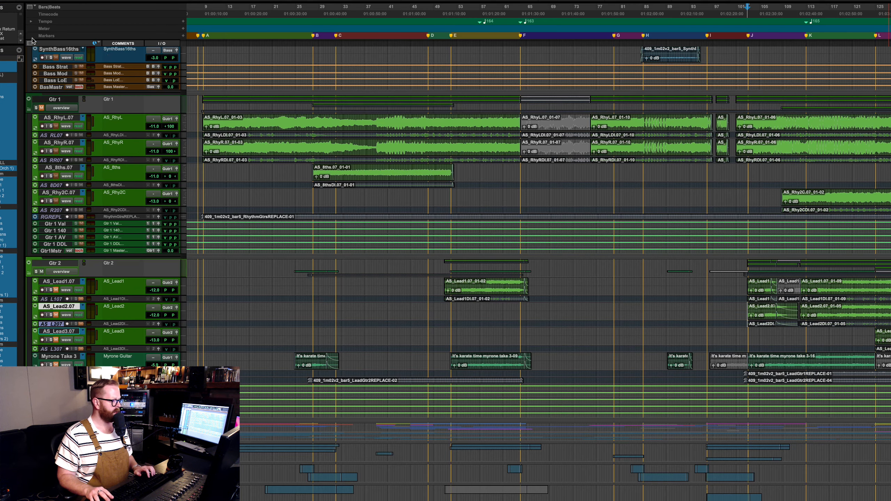
Solo the AS_Lead1 and AS_Lead2 tracks and set the cursor at the start of their clips at section J
{"action": "left_click_drag", "start_coordinate": [738, 314], "coordinate": [732, 293]}
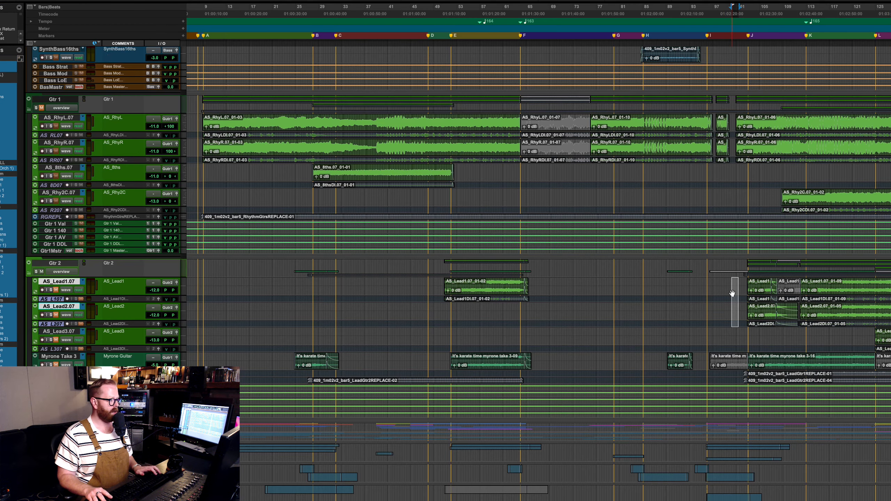
{"action": "key", "text": "shift+s"}
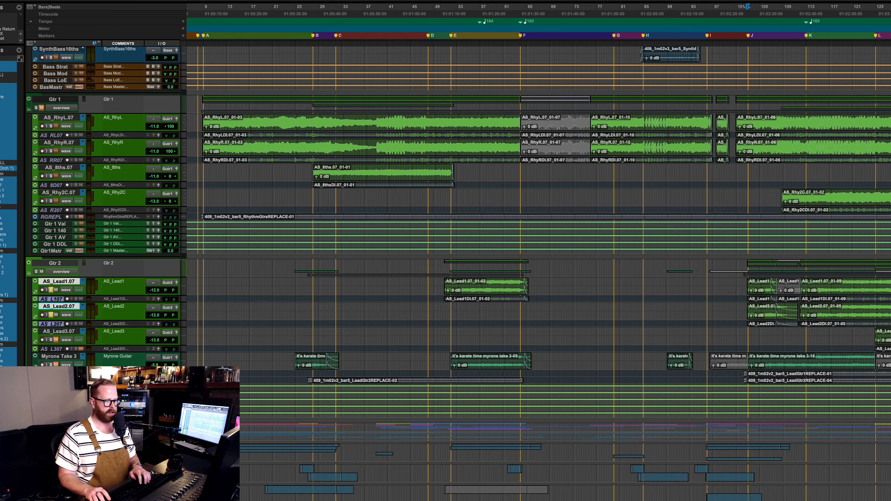
Compare the S1 Stereo Imager settings on the AS_Lead1 and AS_Lead2 tracks
{"action": "key", "text": "super+equal"}
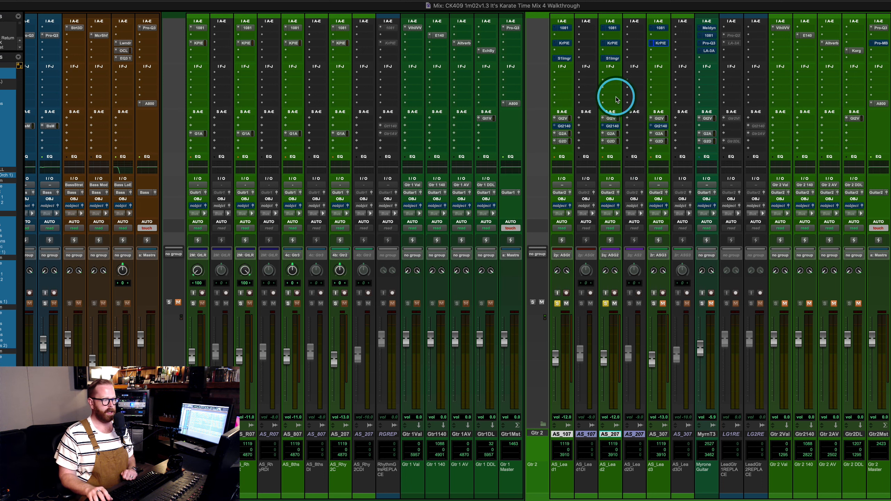
{"action": "left_click", "coordinate": [564, 58]}
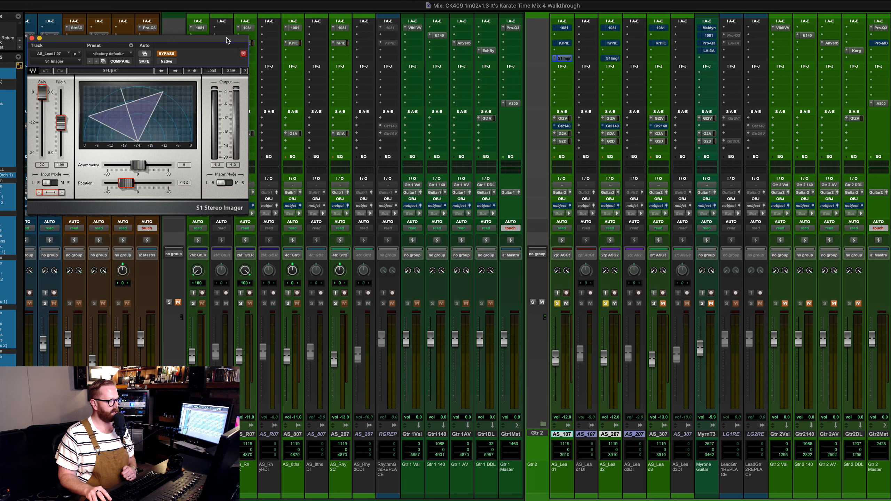
{"action": "left_click_drag", "start_coordinate": [224, 40], "coordinate": [432, 46]}
{"action": "left_click", "coordinate": [611, 58]}
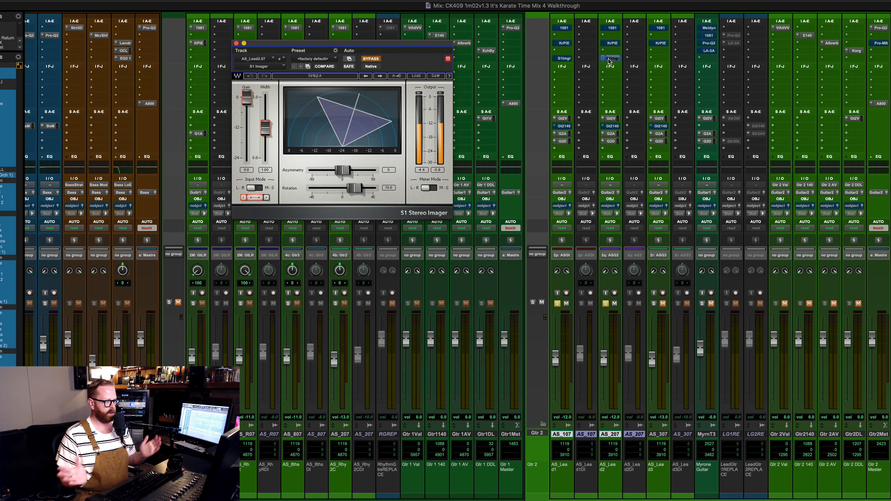
{"action": "left_click", "coordinate": [569, 58]}
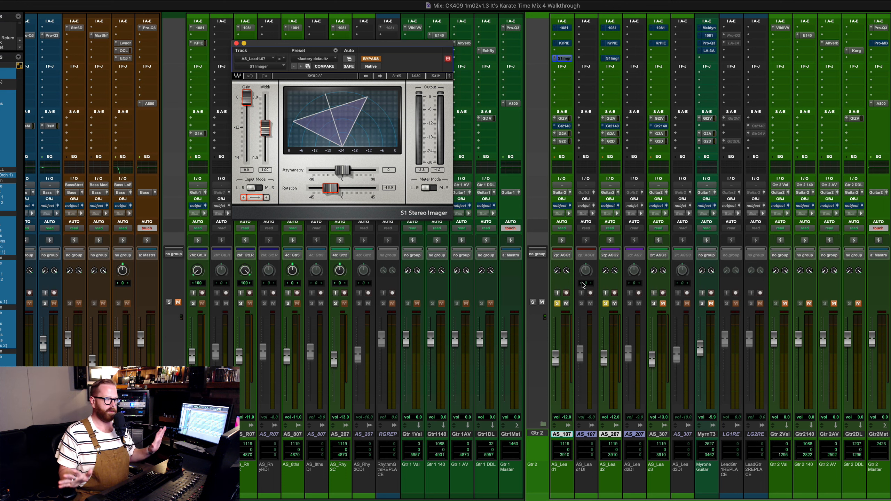
{"action": "left_click", "coordinate": [569, 275]}
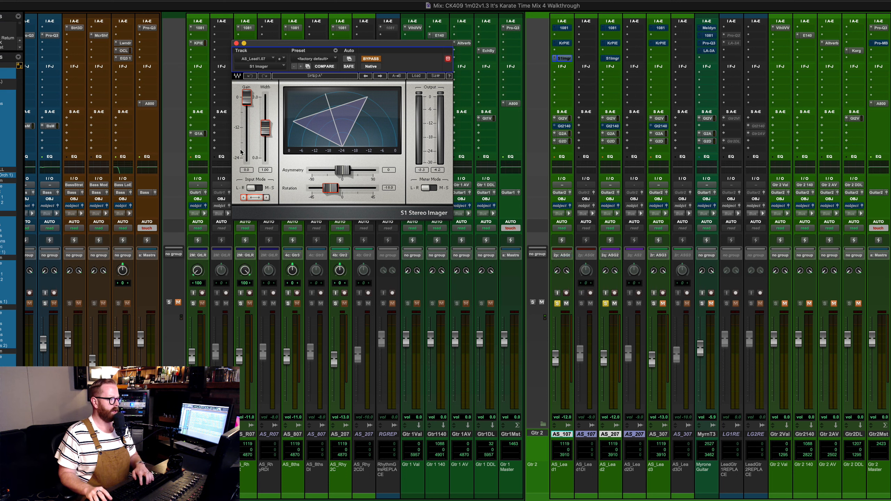
Close the S1 Stereo Imager window and play the lead guitars from the start of the long AS_Lead1 clip near section K
{"action": "key", "text": "super+equal"}
{"action": "left_click", "coordinate": [236, 42]}
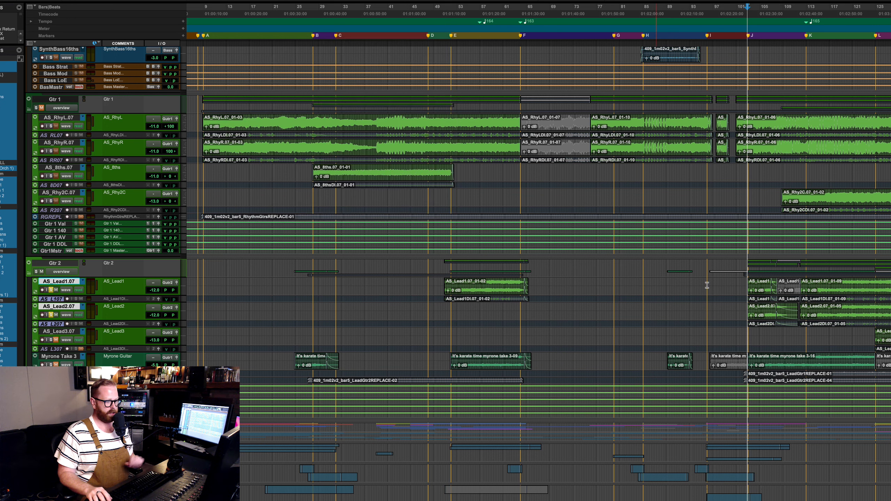
{"action": "key", "text": "super+equal"}
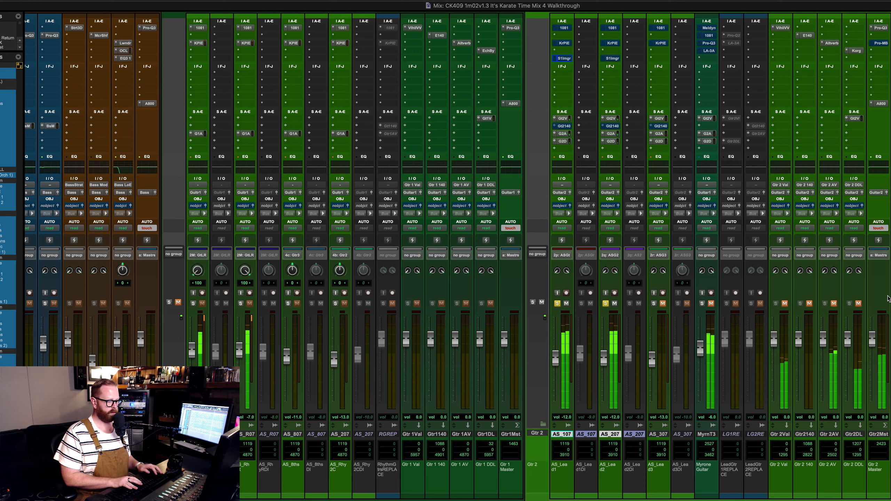
{"action": "key", "text": "super+equal"}
{"action": "left_click", "coordinate": [887, 297]}
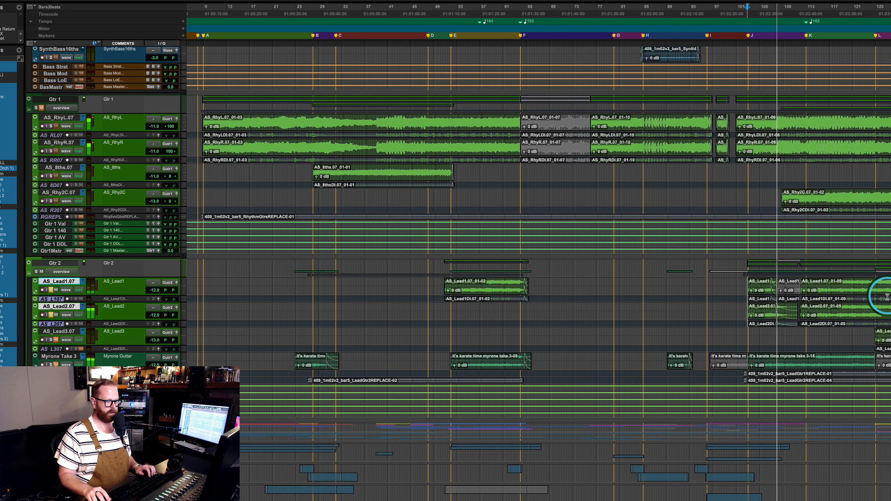
{"action": "left_click", "coordinate": [797, 290]}
{"action": "key", "text": "space"}
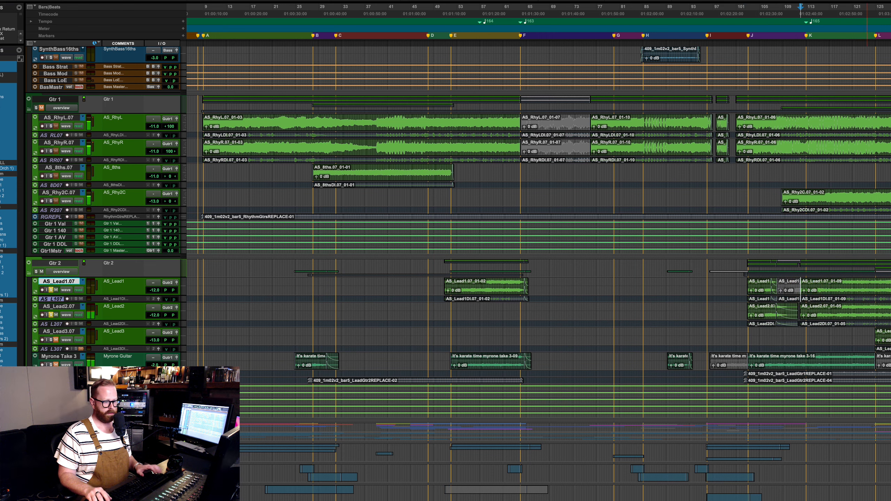
Take the Neve 1081 out of bypass on AS_Lead1 and AS_Lead2, audition it, and compare its settings on both tracks
{"action": "key", "text": "super+equal"}
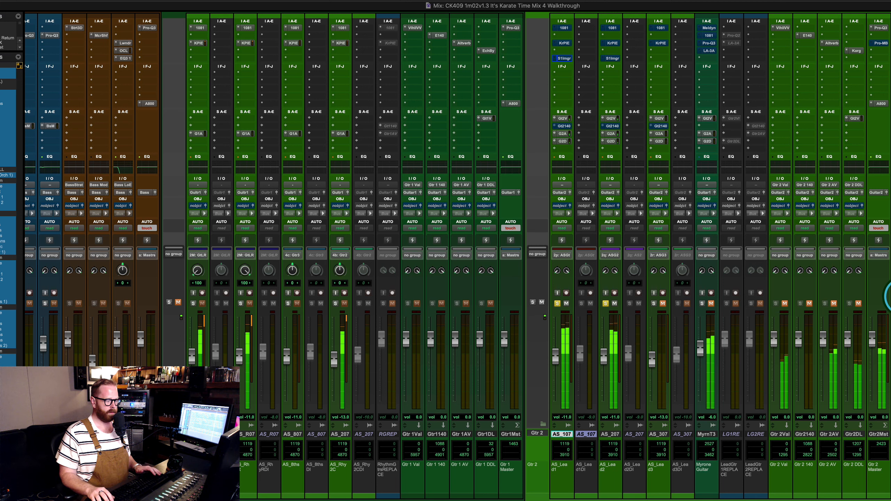
{"action": "left_click", "coordinate": [563, 29], "text": "super"}
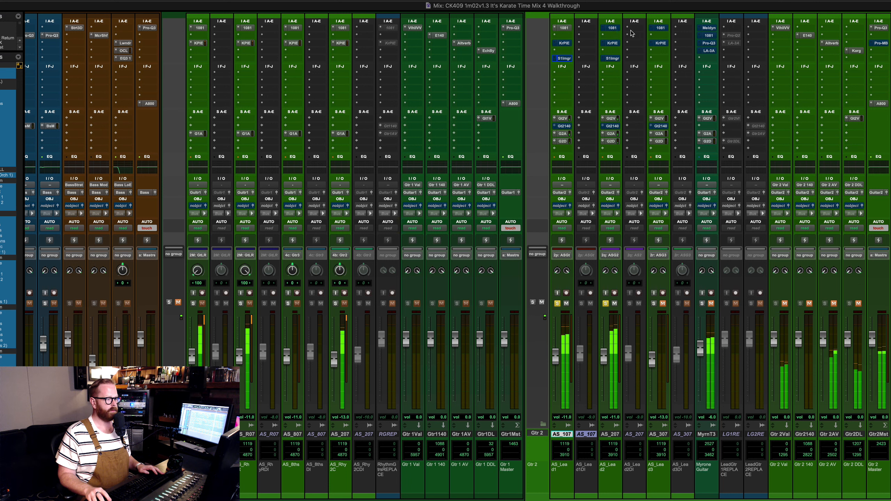
{"action": "left_click", "coordinate": [569, 29]}
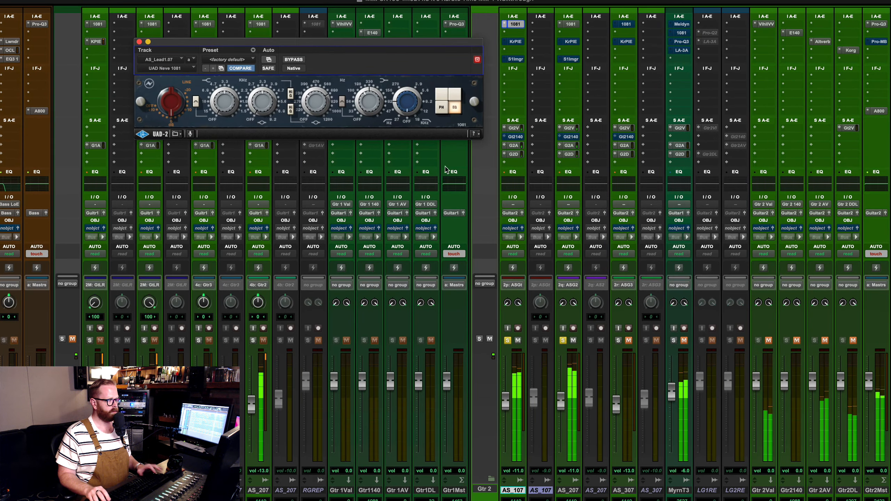
{"action": "key", "text": "space"}
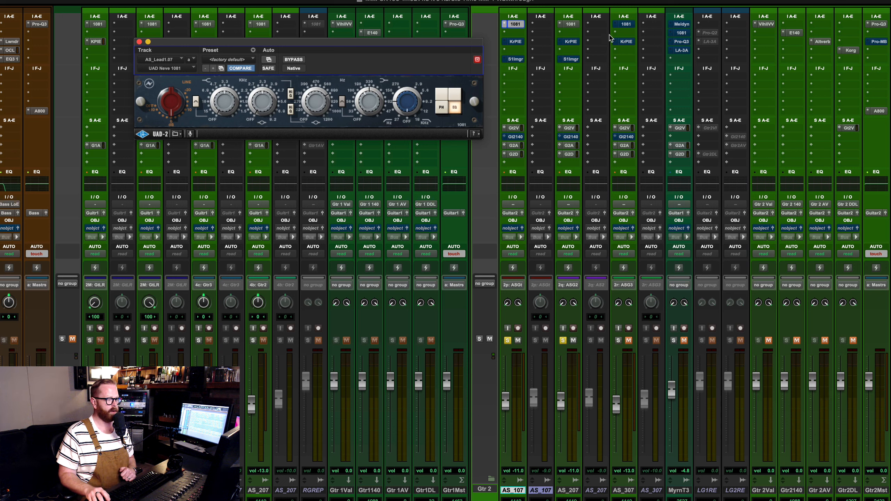
{"action": "left_click", "coordinate": [573, 25]}
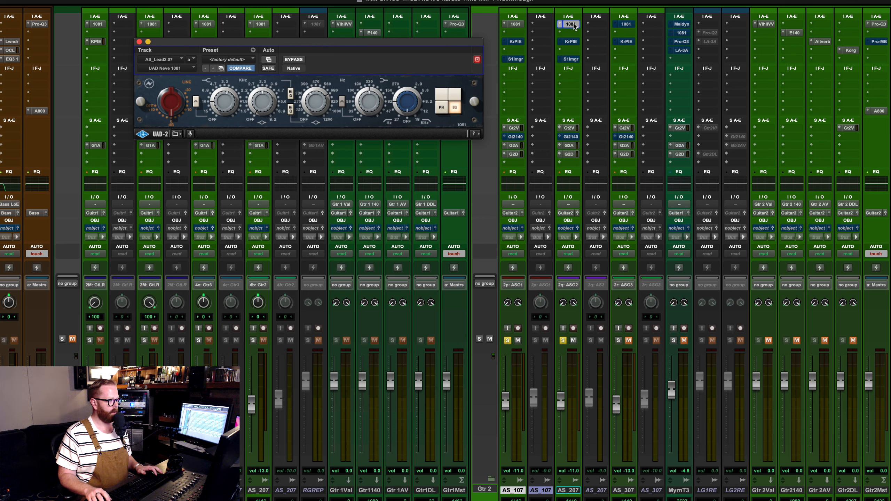
{"action": "left_click", "coordinate": [523, 24]}
Open the Kramer PIE on AS_Lead1 and activate that compressor on both AS_Lead1 and AS_Lead2 during playback
{"action": "left_click", "coordinate": [516, 41]}
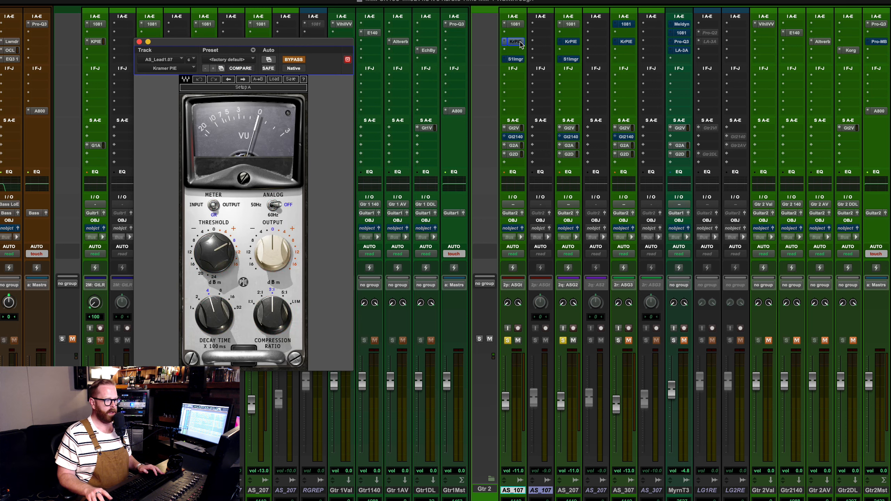
{"action": "left_click", "coordinate": [516, 42], "text": "super"}
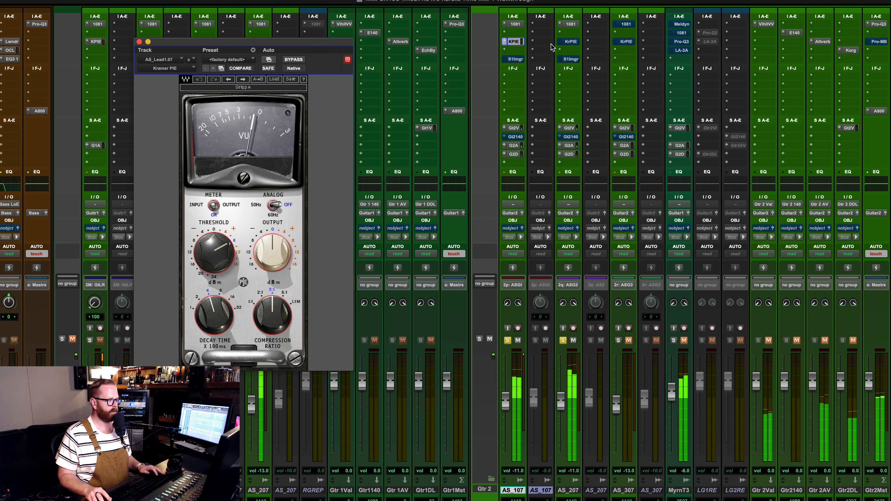
{"action": "left_click", "coordinate": [571, 42], "text": "super"}
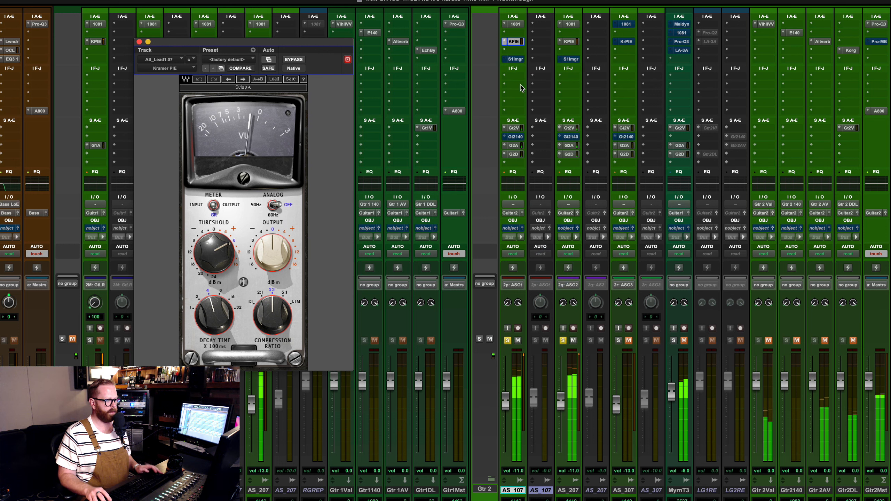
Activate the S1 Stereo Imager on AS_Lead1 and AS_Lead2 and audition the two leads with their widened placement
{"action": "left_click", "coordinate": [515, 59], "text": "super"}
{"action": "left_click", "coordinate": [570, 60], "text": "super"}
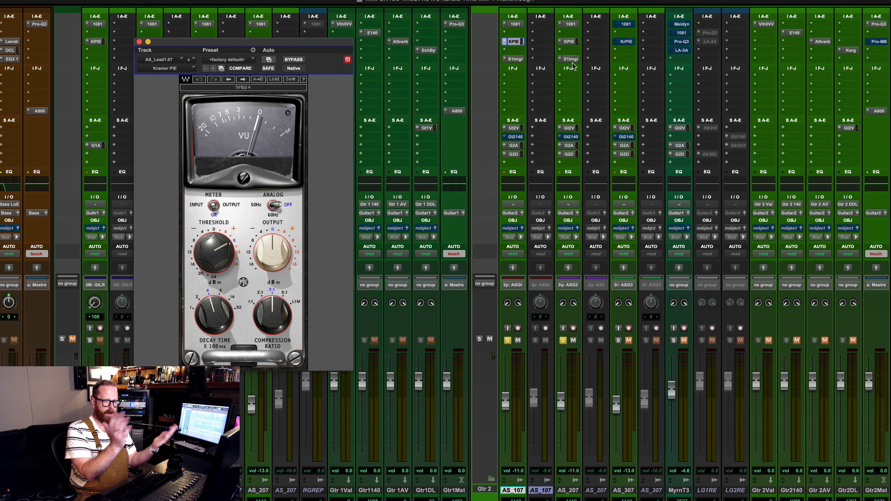
{"action": "key", "text": "space"}
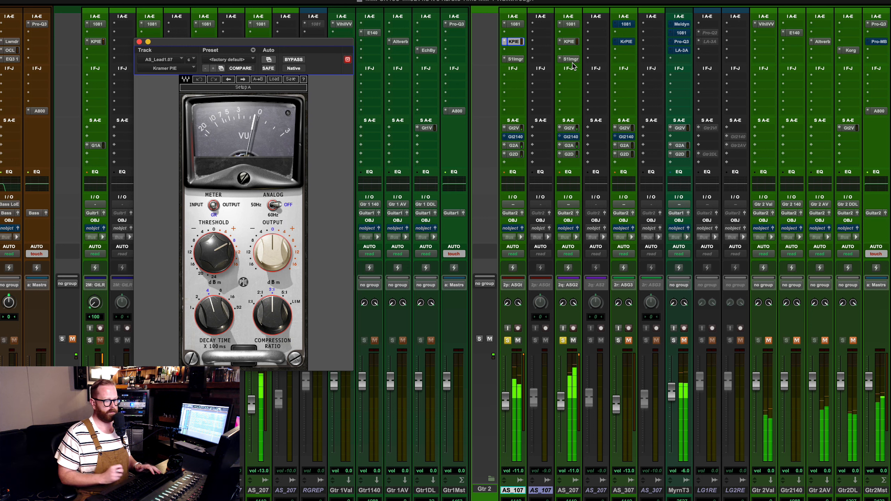
{"action": "key", "text": "space"}
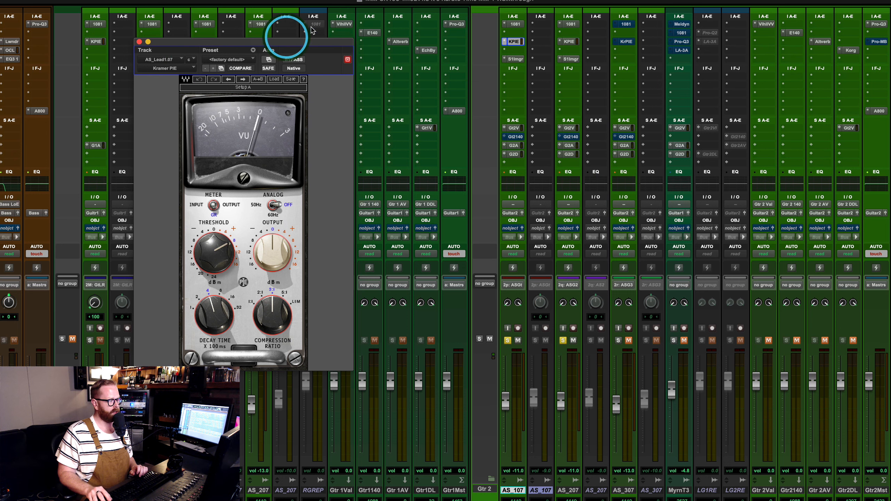
Examine the Altiverb 7 on Gtr 2 AV, the ValhallaVintageVerb on Gtr 2 Val and the Korg SDD-3000 on Gtr 2 DDL
{"action": "left_click", "coordinate": [824, 42]}
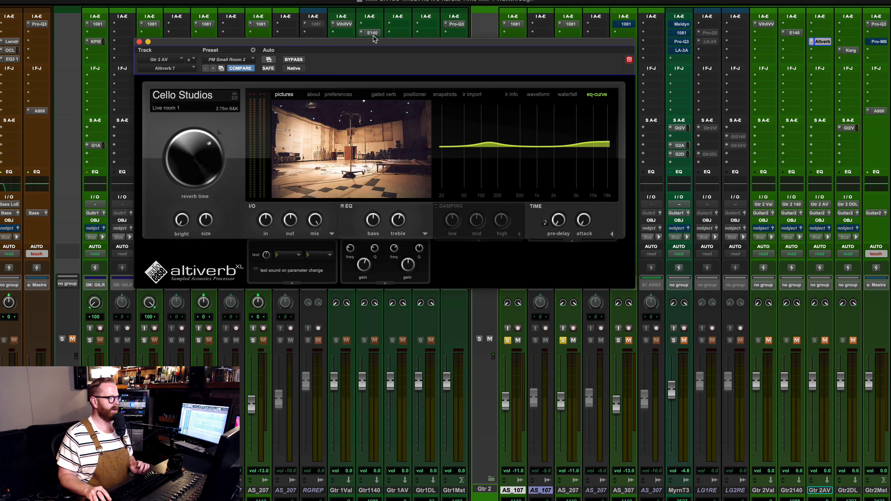
{"action": "left_click_drag", "start_coordinate": [373, 45], "coordinate": [378, 79]}
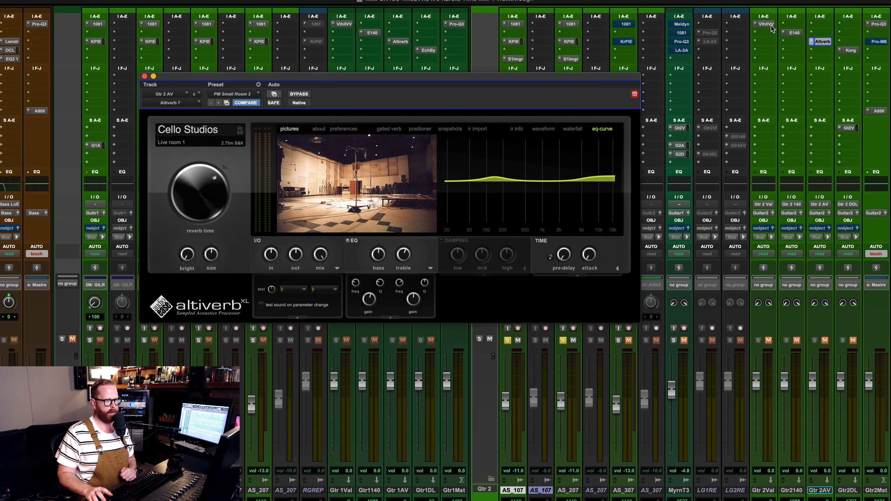
{"action": "left_click", "coordinate": [767, 24]}
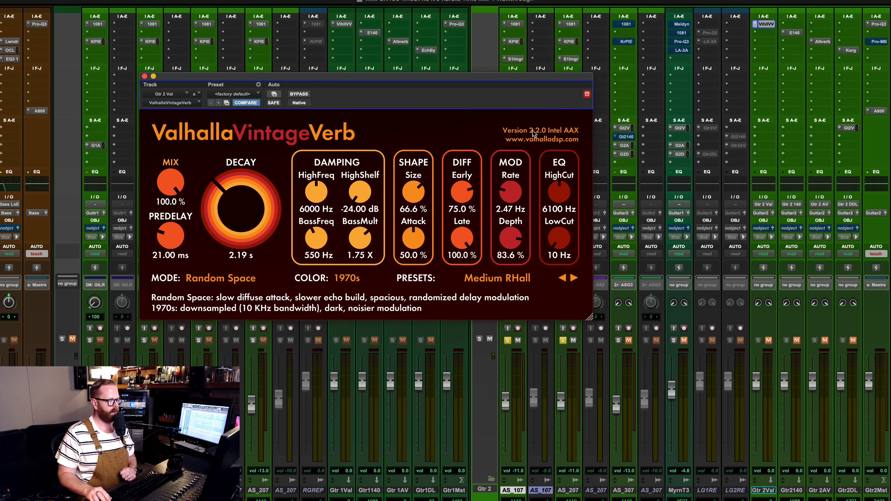
{"action": "left_click", "coordinate": [250, 265]}
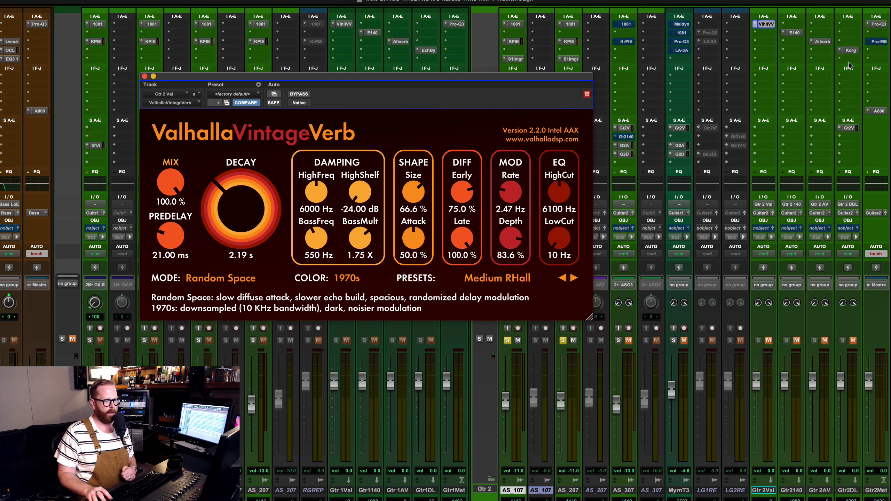
{"action": "left_click_drag", "start_coordinate": [471, 75], "coordinate": [374, 130]}
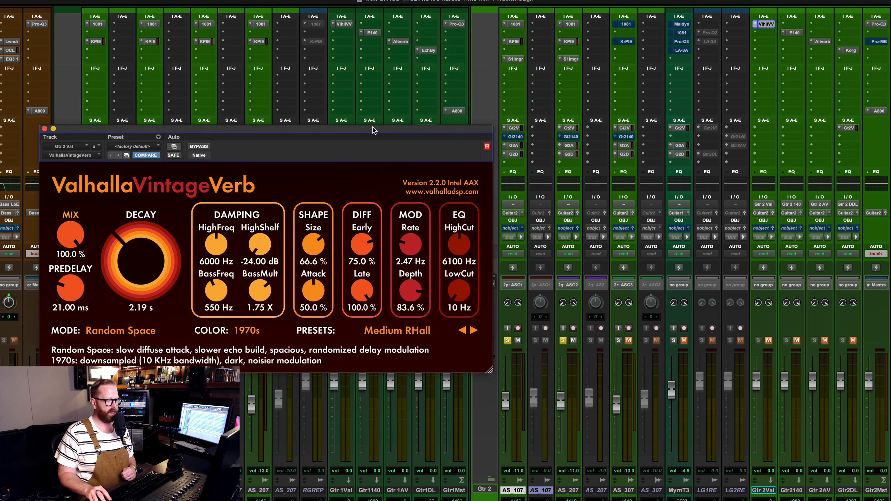
{"action": "left_click", "coordinate": [851, 50]}
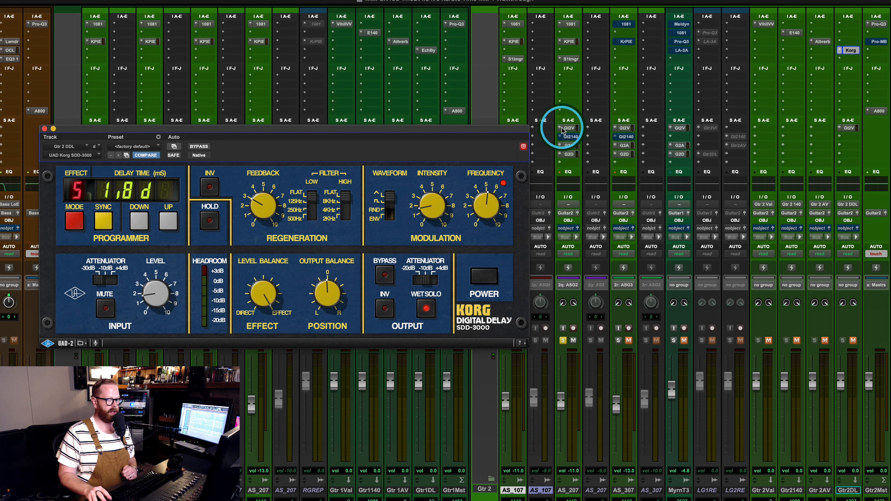
Inspect the Gtr 2 DDL sends on AS_Lead2 and AS_Lead1, and the send from Gtr 2 DDL to Gtr 2 Val
{"action": "left_click", "coordinate": [569, 154]}
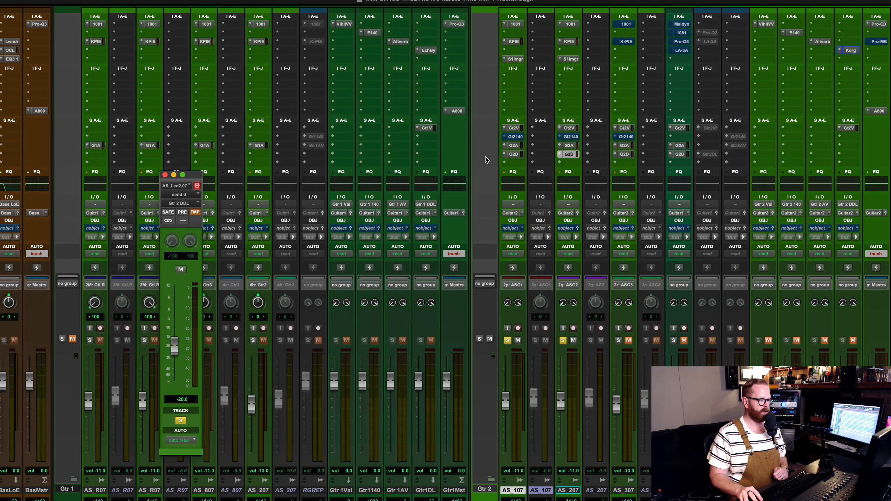
{"action": "left_click", "coordinate": [514, 155]}
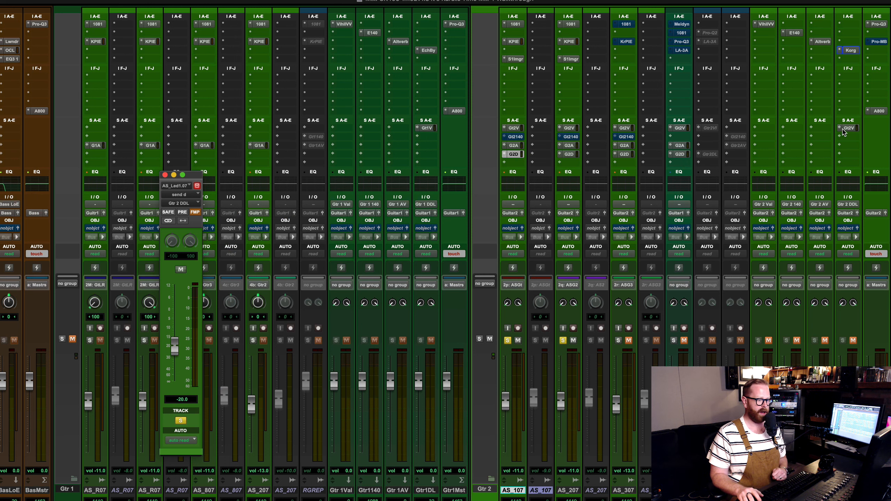
{"action": "left_click", "coordinate": [848, 128]}
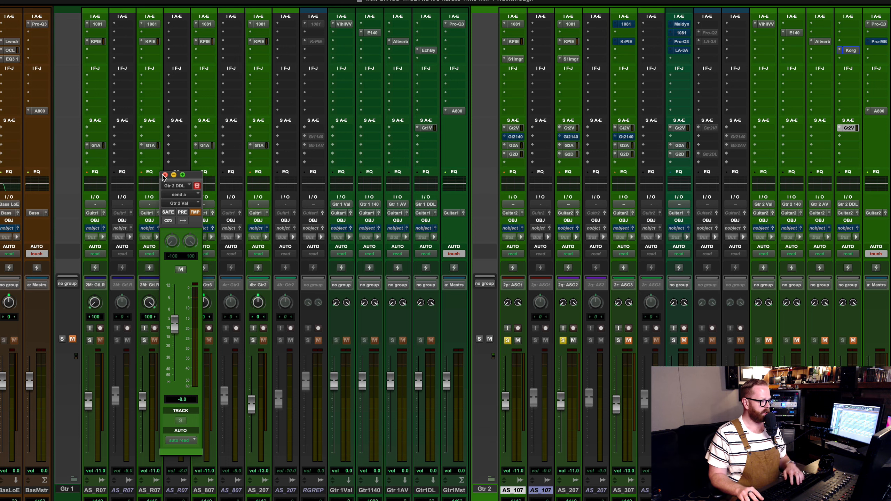
Close the send window, unmute the Gtr 2 AV and Gtr 2 Val reverb returns, and audition the leads with them
{"action": "key", "text": "super+equal"}
{"action": "key", "text": "space"}
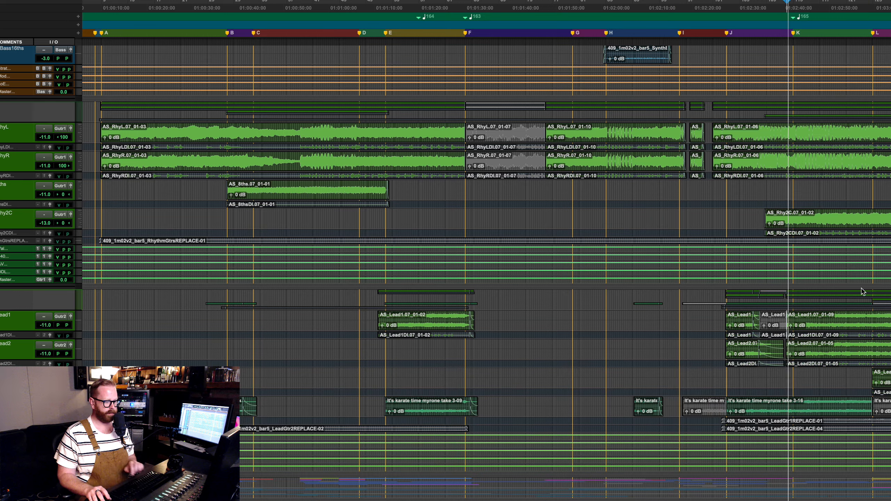
{"action": "key", "text": "super+equal"}
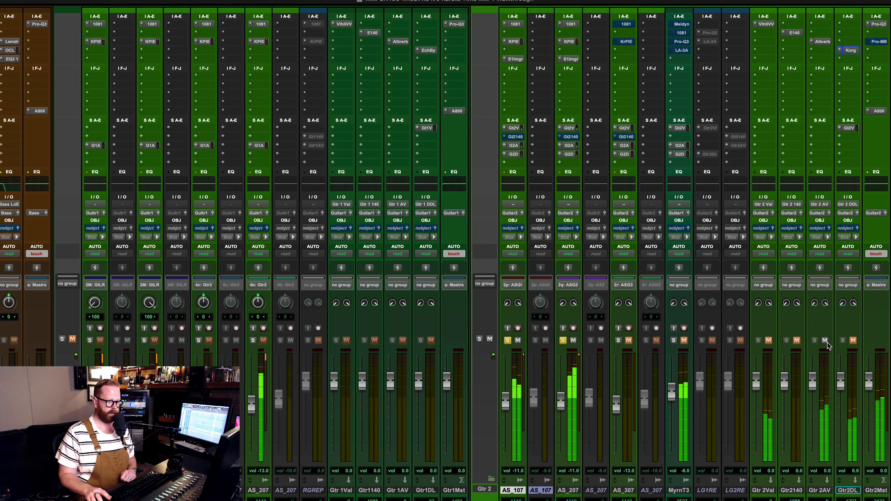
{"action": "key", "text": "space"}
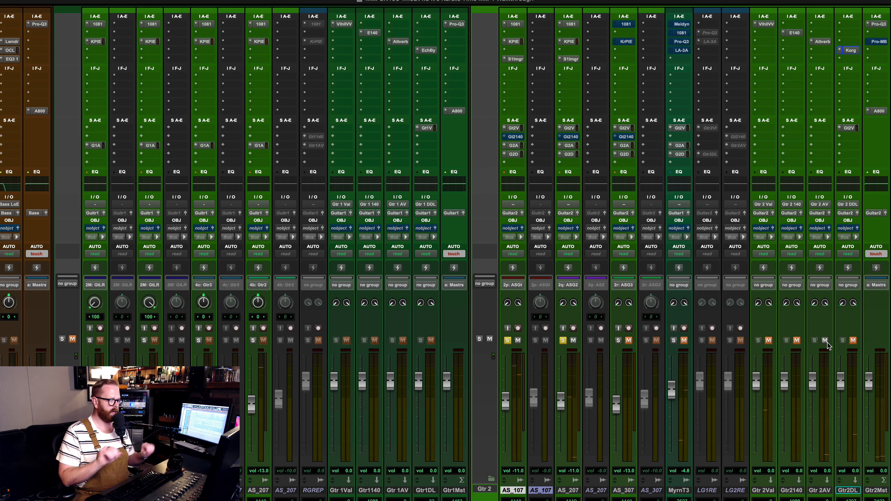
{"action": "key", "text": "space"}
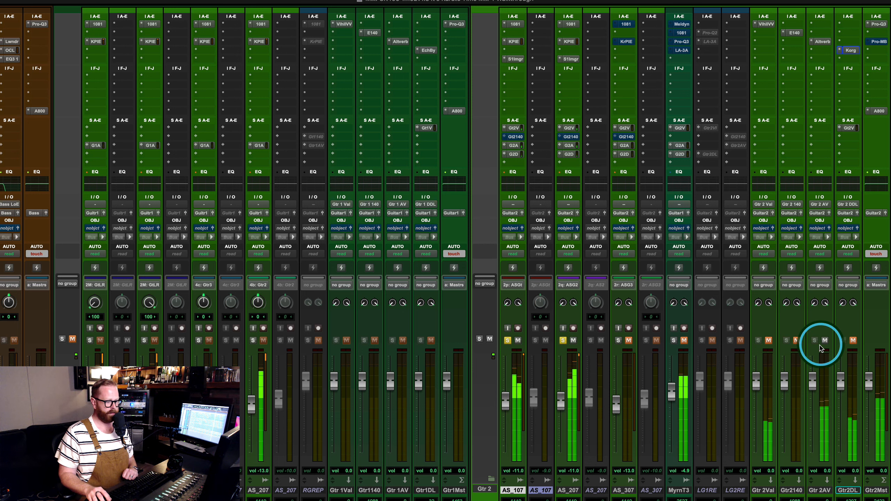
{"action": "left_click", "coordinate": [769, 340]}
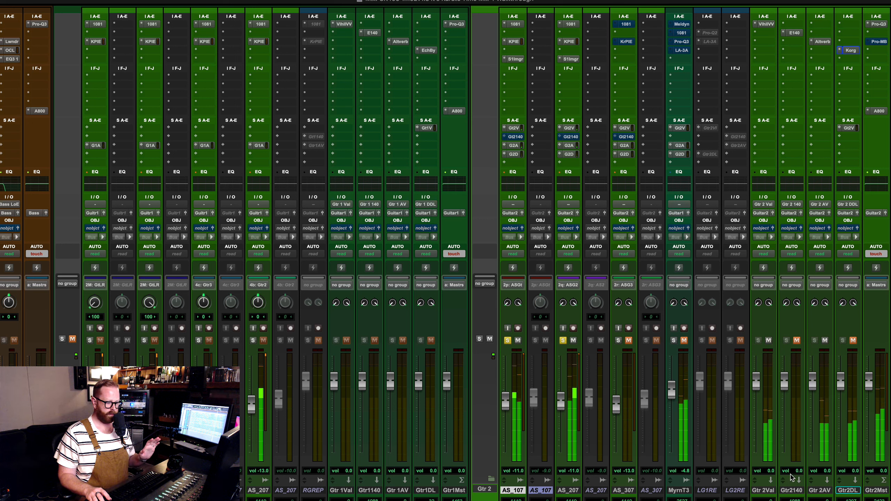
{"action": "key", "text": "space"}
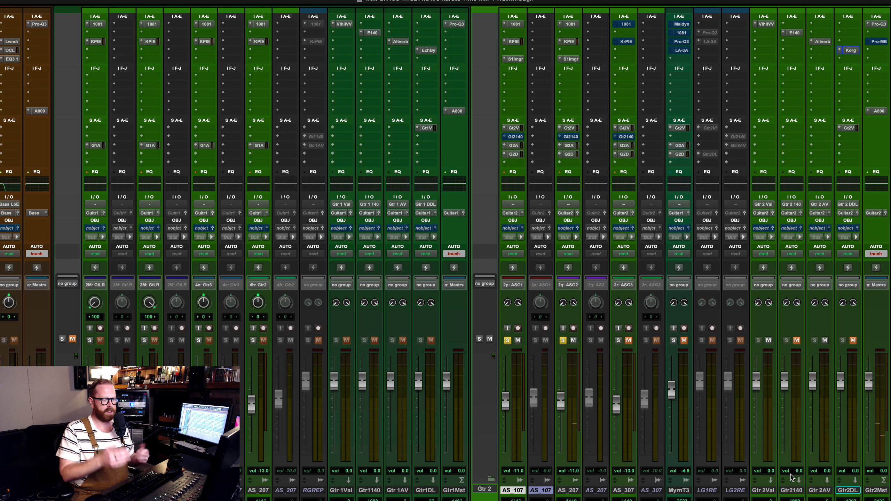
Unmute the Gtr 2 DDL return and audition the delay, unmute Gtr 2 140, and return to the edit timeline
{"action": "left_click", "coordinate": [822, 374]}
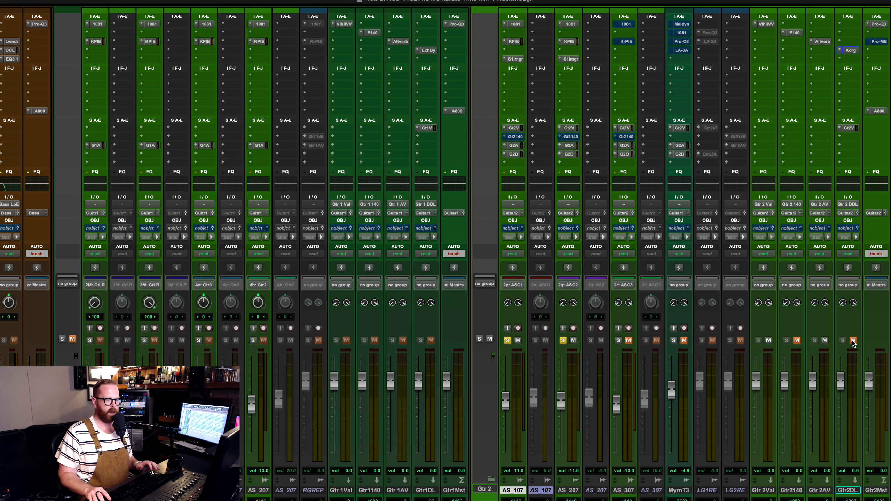
{"action": "key", "text": "space"}
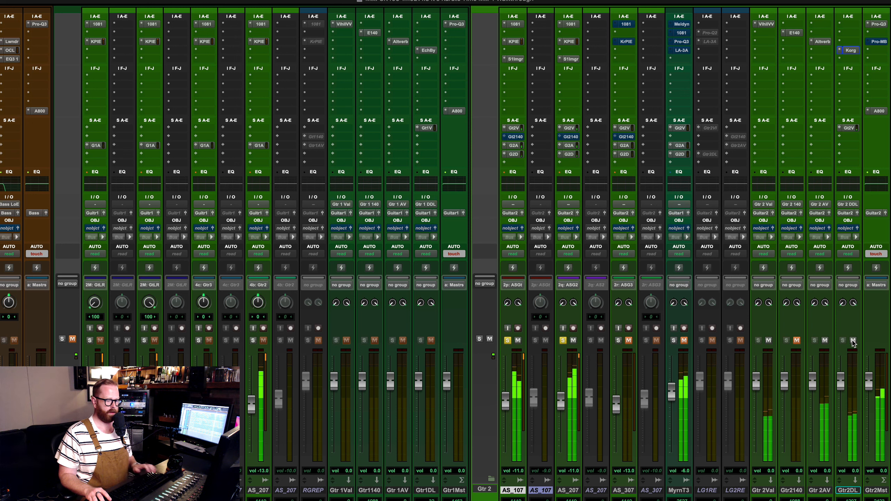
{"action": "left_click", "coordinate": [809, 346]}
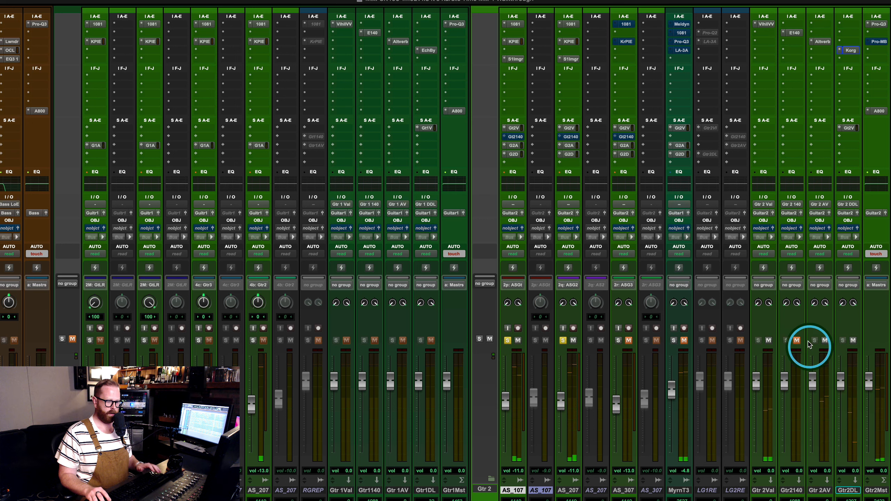
{"action": "left_click", "coordinate": [769, 340]}
{"action": "left_click", "coordinate": [825, 340]}
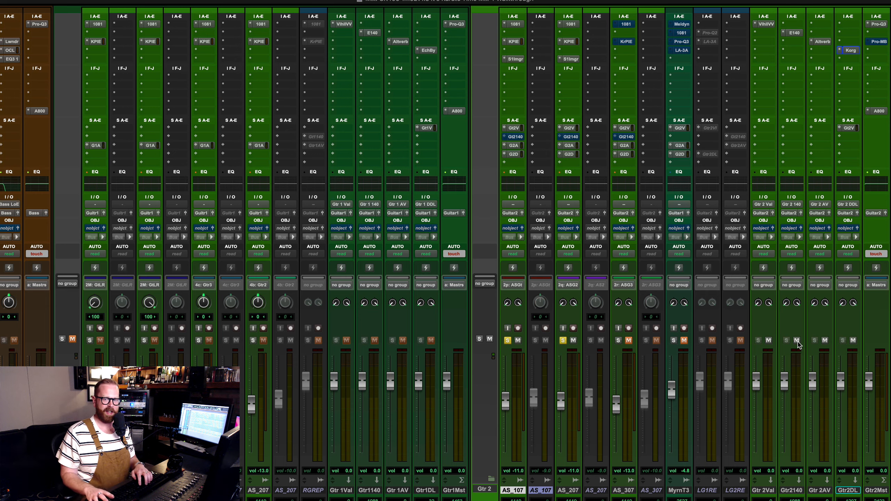
{"action": "key", "text": "super+equal"}
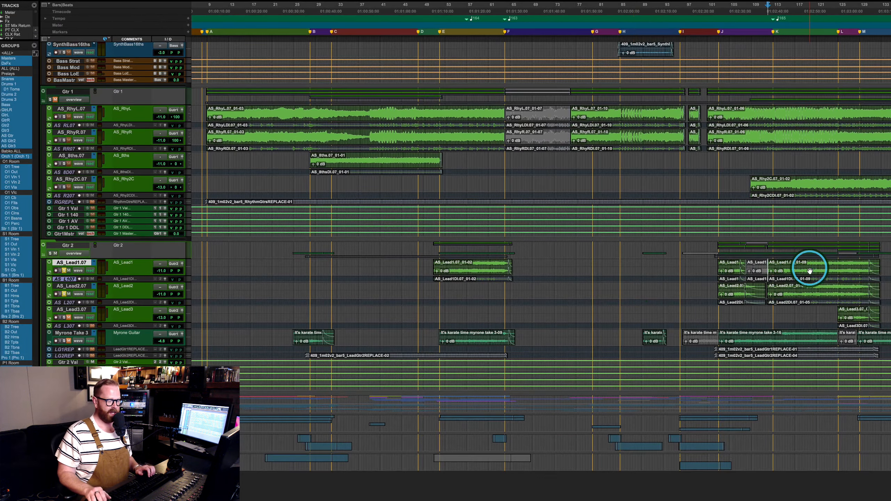
Audition the soloed AS_Lead1, AS_Lead2 and AS_Lead3 tracks in the mixer from the start of the AS_Lead3 clip near marker L
{"action": "left_click", "coordinate": [841, 318]}
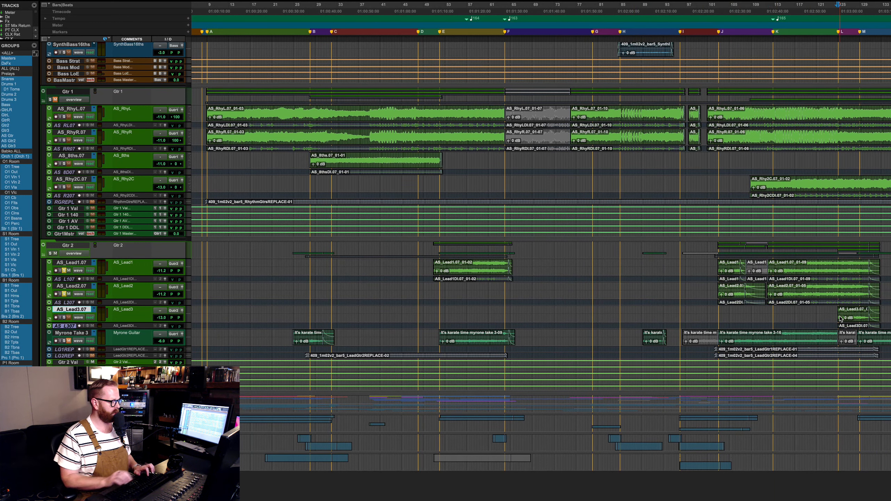
{"action": "key", "text": "super+equal"}
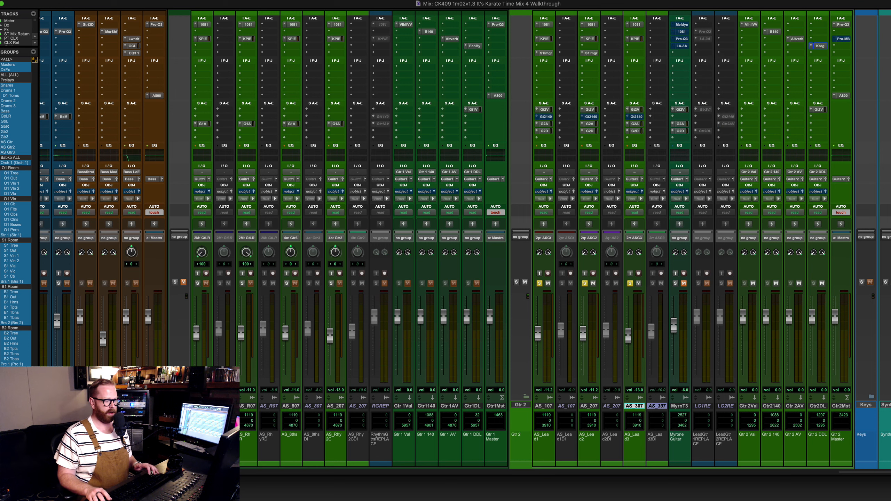
{"action": "key", "text": "space"}
{"action": "left_click", "coordinate": [844, 299]}
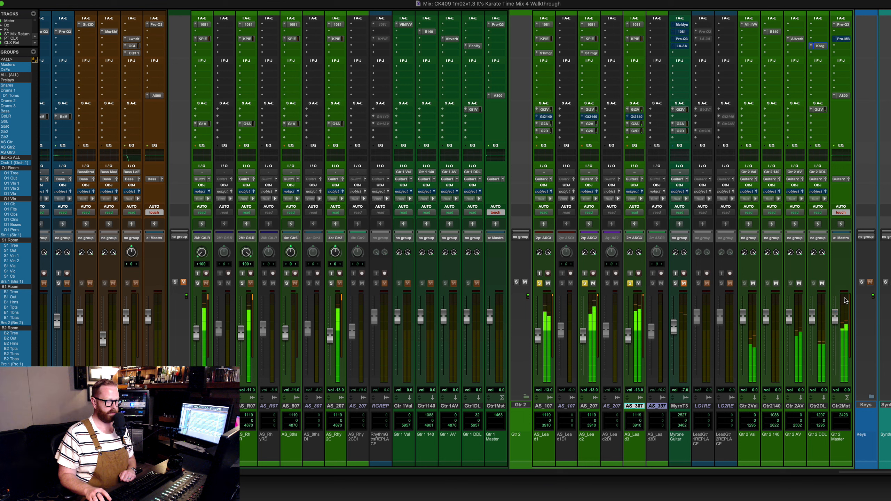
{"action": "left_click", "coordinate": [844, 300]}
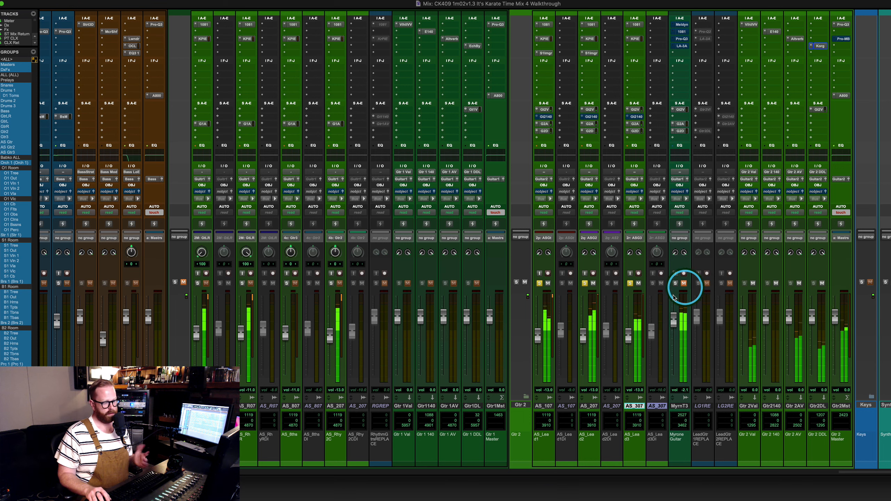
{"action": "key", "text": "space"}
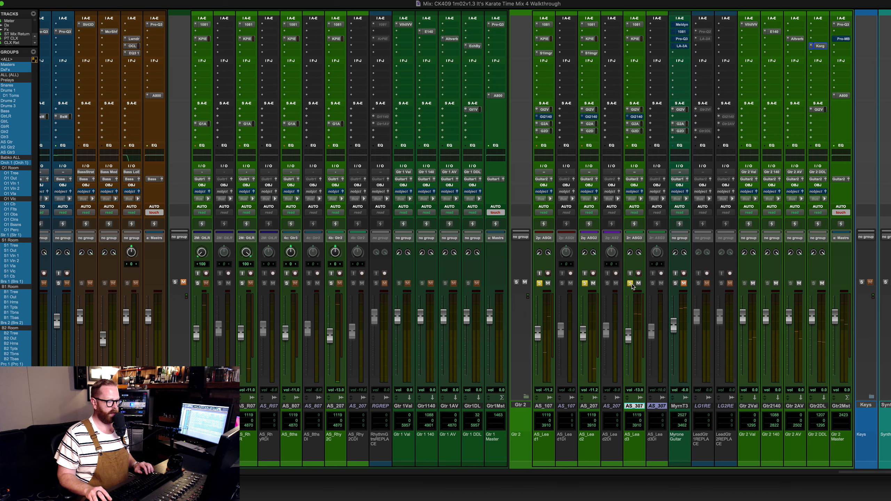
Solo the Myrone Take 3 track and audition it from its clip at marker E, checking both mixer and timeline
{"action": "key", "text": "super+equal"}
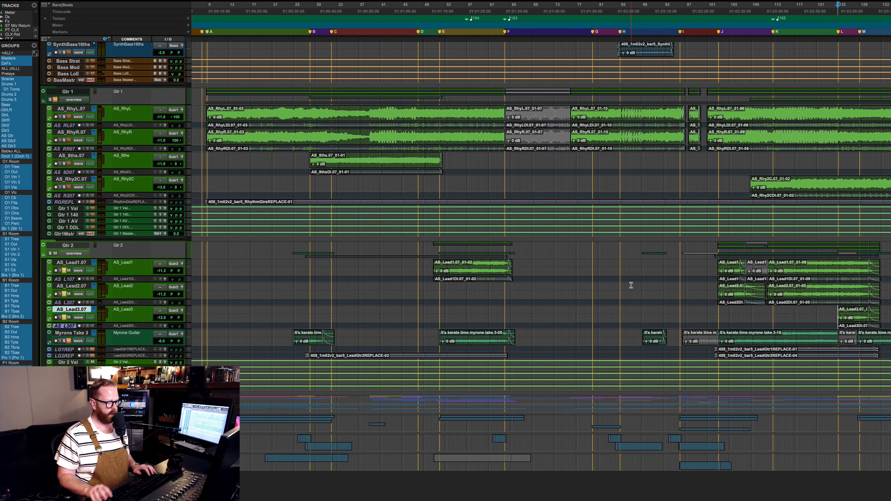
{"action": "left_click", "coordinate": [440, 337]}
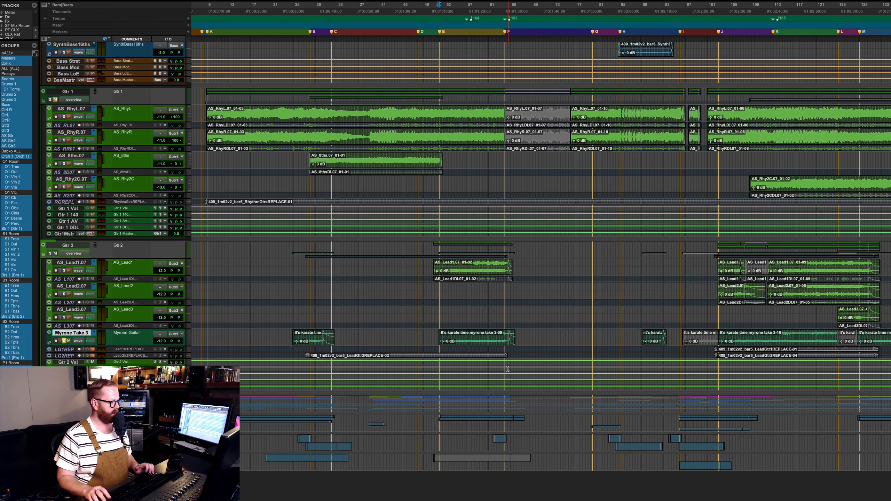
{"action": "key", "text": "super+equal"}
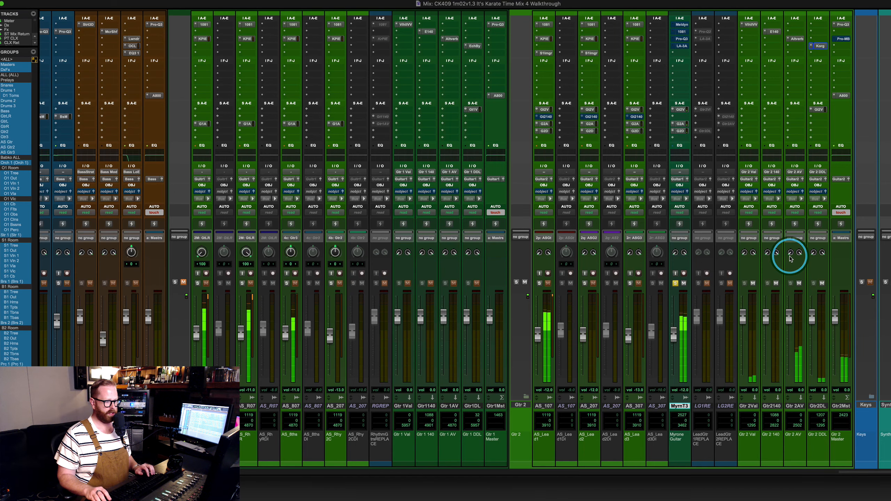
{"action": "key", "text": "super+equal"}
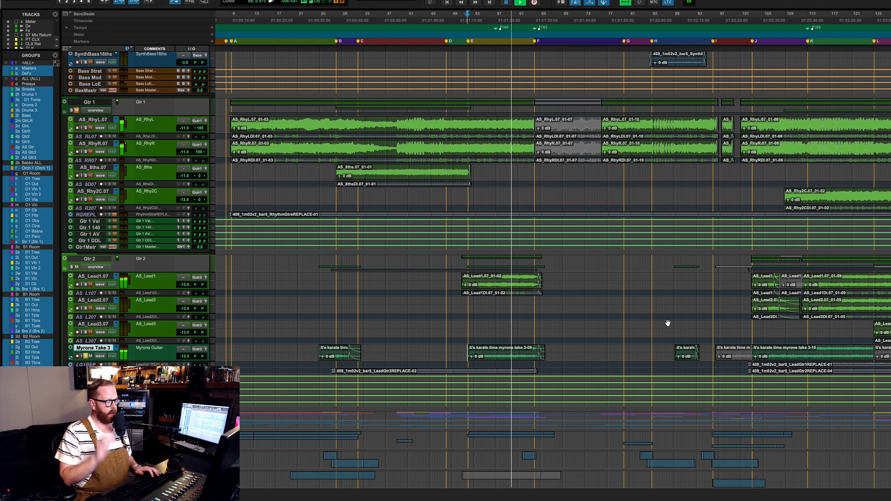
{"action": "key", "text": "space"}
Review the Melodyne notes on Myrone Take 3 around bars 89 to 95, take the plug-in out of bypass and close it
{"action": "key", "text": "super+equal"}
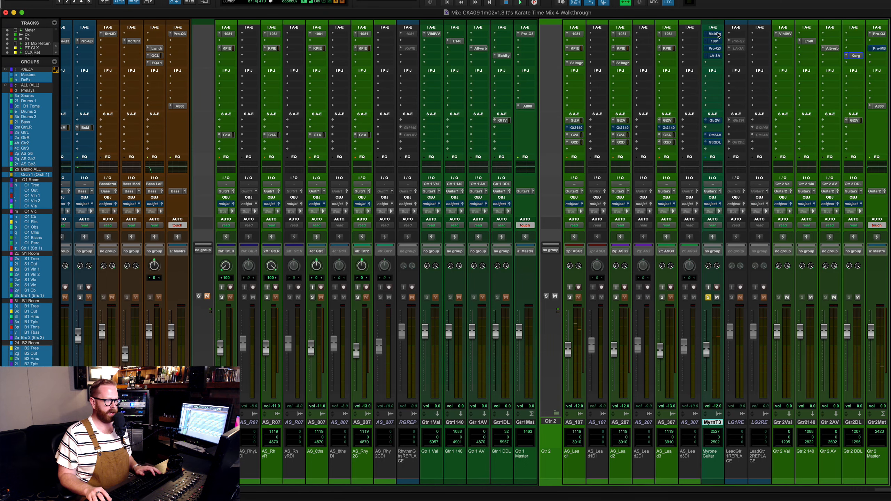
{"action": "scroll", "coordinate": [618, 279], "scroll_direction": "right", "scroll_amount": 15}
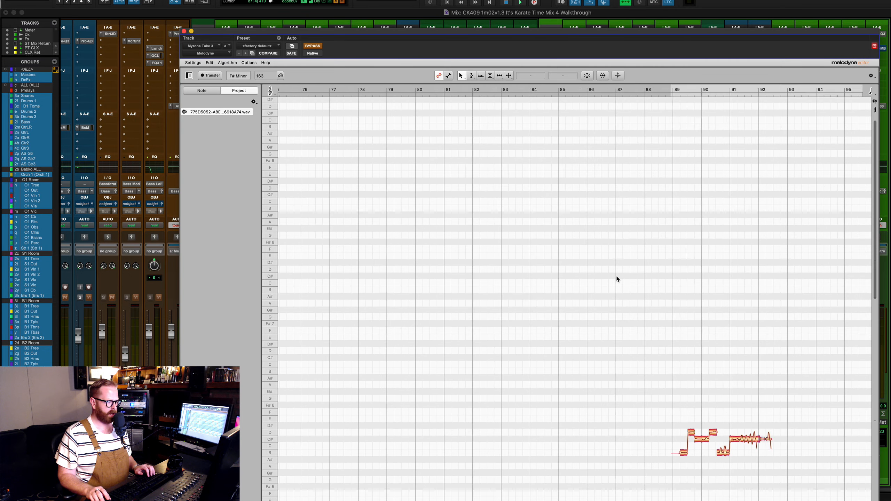
{"action": "scroll", "coordinate": [617, 278], "scroll_direction": "down", "scroll_amount": 6}
{"action": "scroll", "coordinate": [499, 281], "scroll_direction": "up", "scroll_amount": 5}
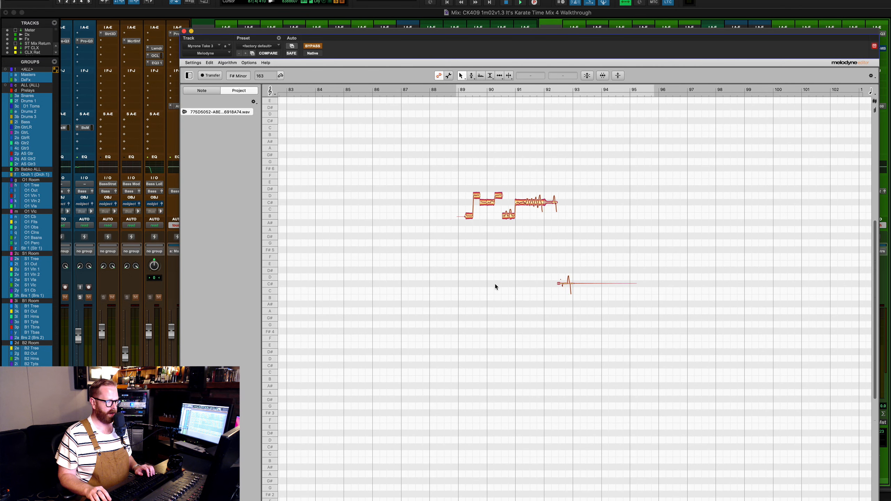
{"action": "scroll", "coordinate": [545, 284], "scroll_direction": "right", "scroll_amount": 3}
{"action": "scroll", "coordinate": [545, 285], "scroll_direction": "left", "scroll_amount": 20}
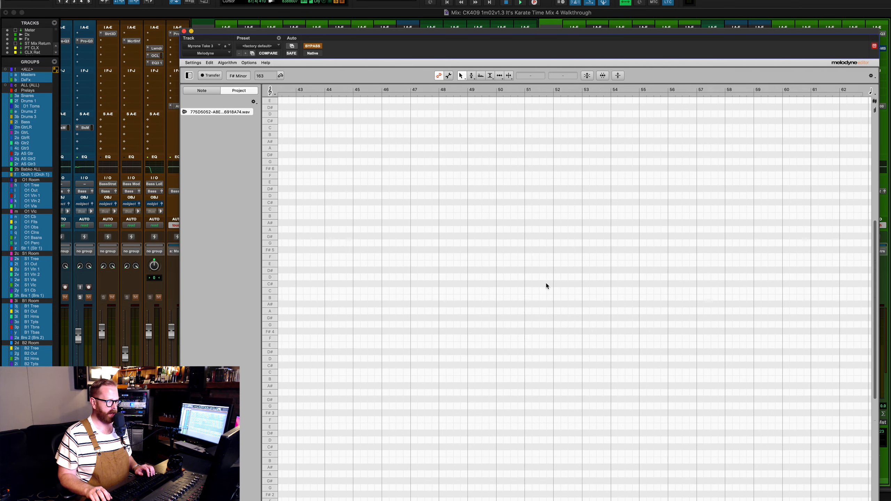
{"action": "scroll", "coordinate": [546, 286], "scroll_direction": "right", "scroll_amount": 20}
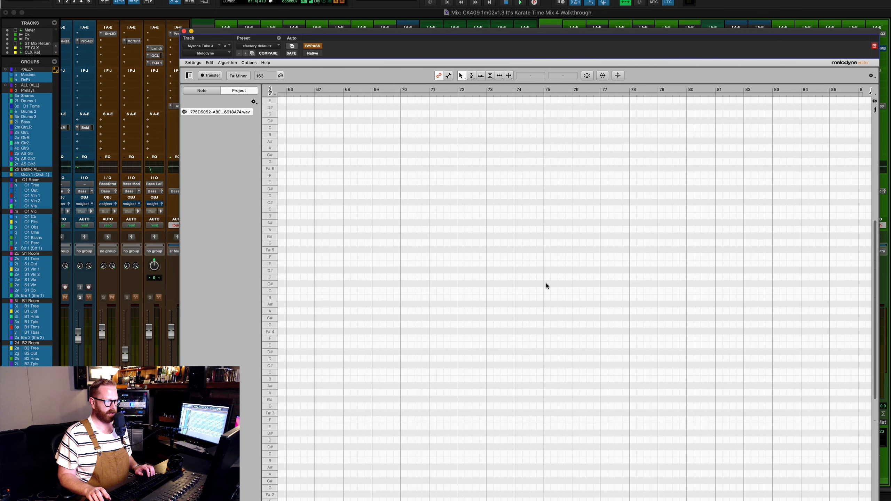
{"action": "scroll", "coordinate": [546, 283], "scroll_direction": "right", "scroll_amount": 1}
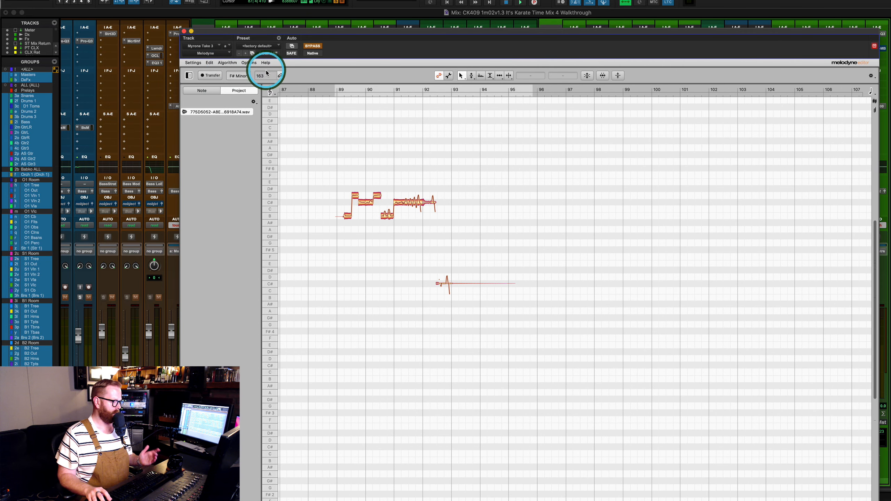
{"action": "left_click", "coordinate": [310, 46]}
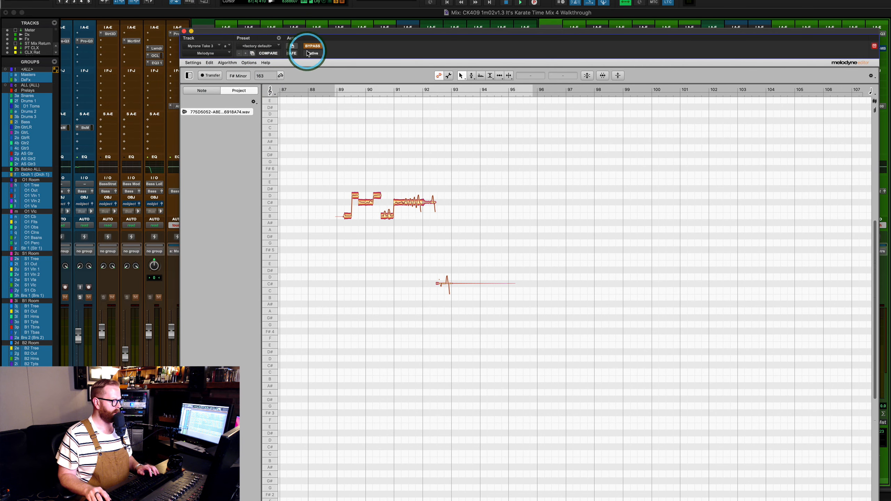
{"action": "left_click", "coordinate": [184, 31]}
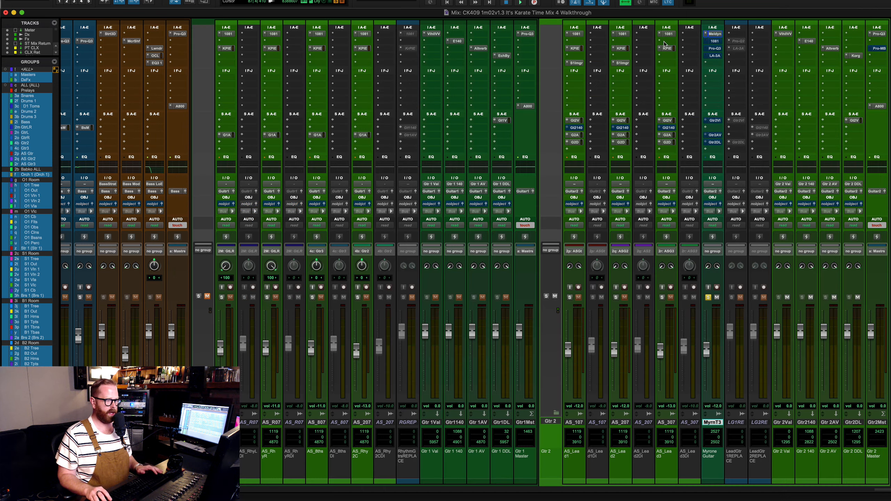
Enable the UAD Neve 1081 on Myrone Take 3 and compare the playing guitar with the EQ bypassed and active
{"action": "left_click", "coordinate": [715, 41]}
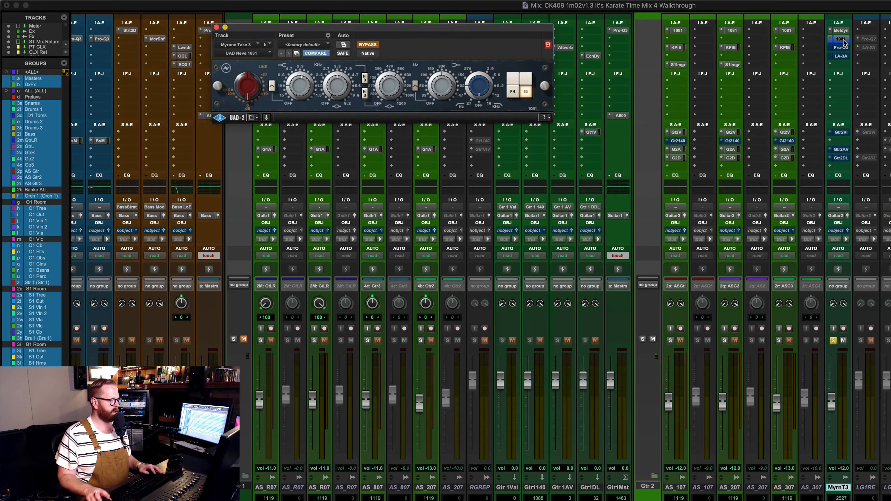
{"action": "left_click", "coordinate": [842, 40], "text": "super"}
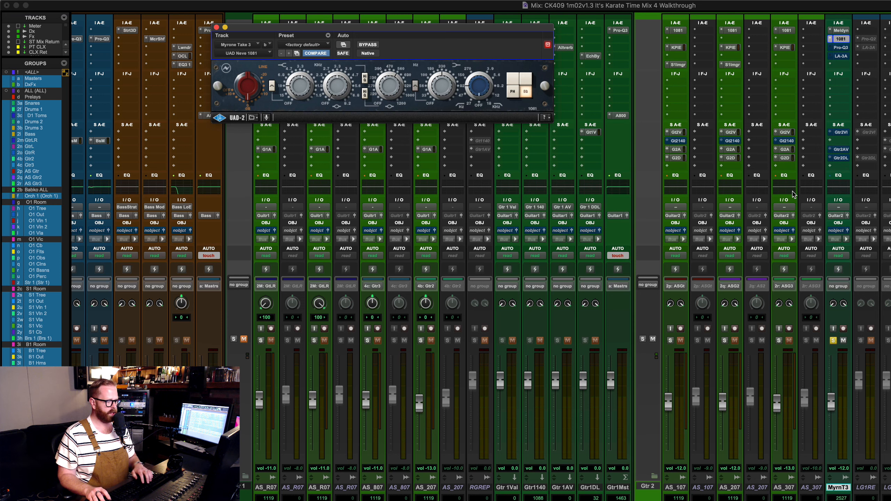
{"action": "key", "text": "space"}
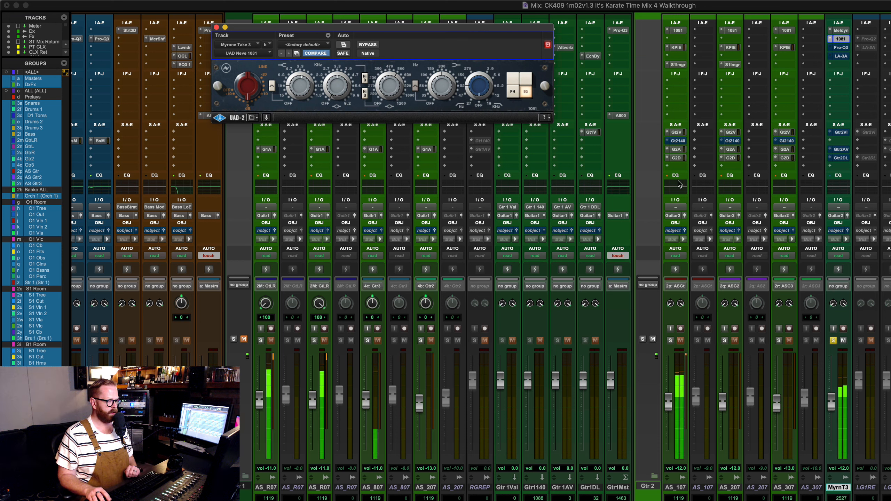
{"action": "left_click", "coordinate": [368, 44]}
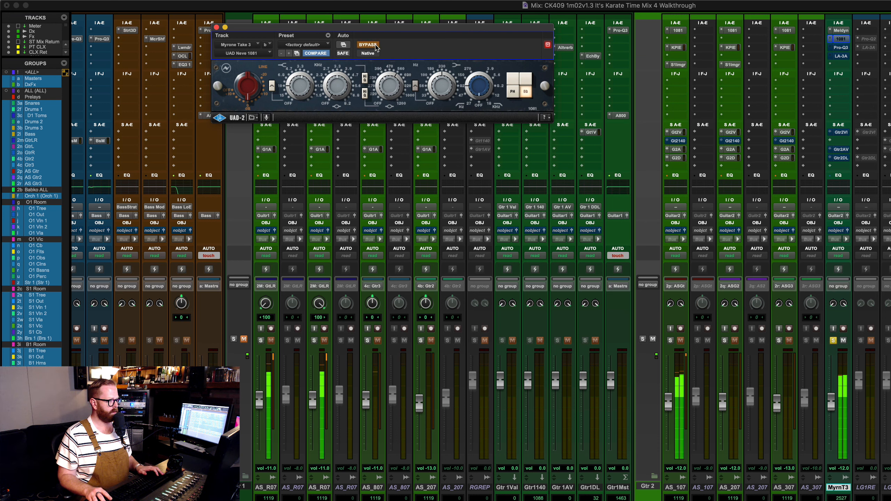
{"action": "left_click", "coordinate": [376, 46]}
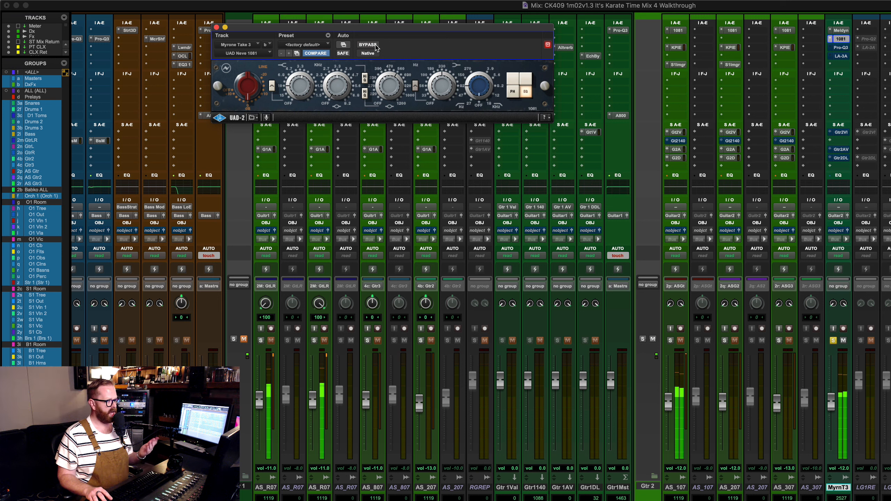
Inspect the FabFilter Pro-Q 3 on Myrone Take 3, take it out of bypass during playback and close its window
{"action": "left_click", "coordinate": [841, 47]}
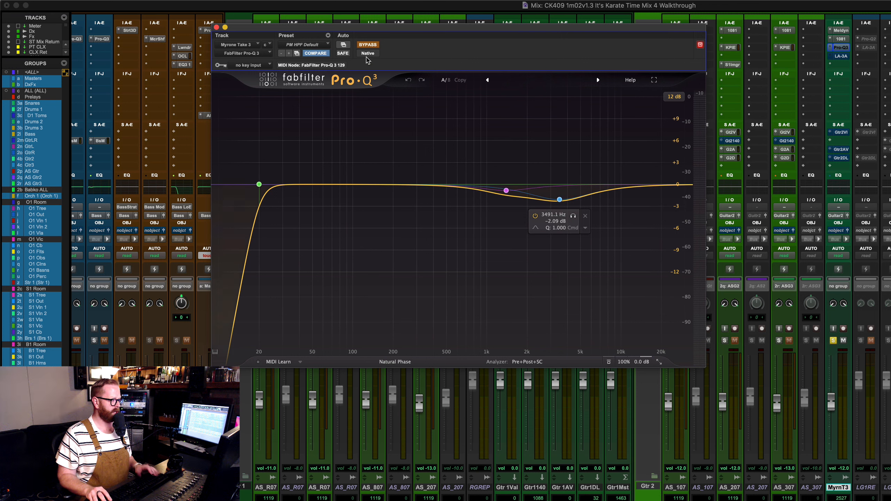
{"action": "key", "text": "space"}
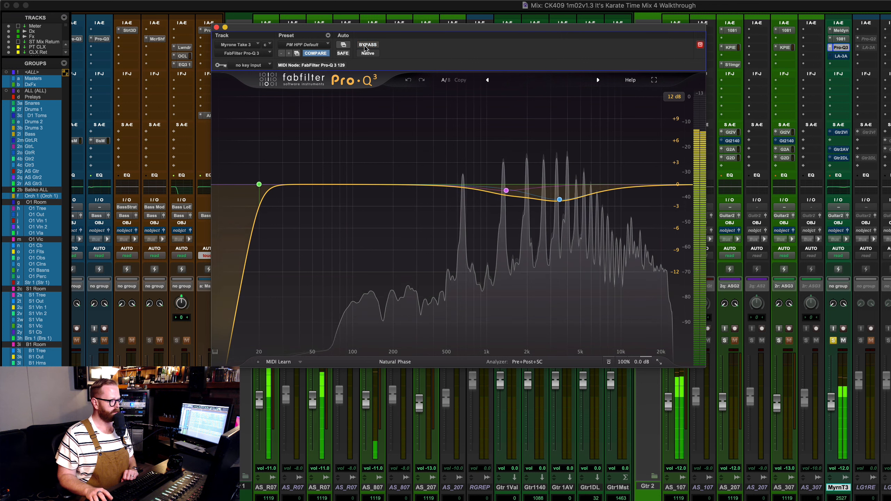
{"action": "left_click", "coordinate": [265, 22]}
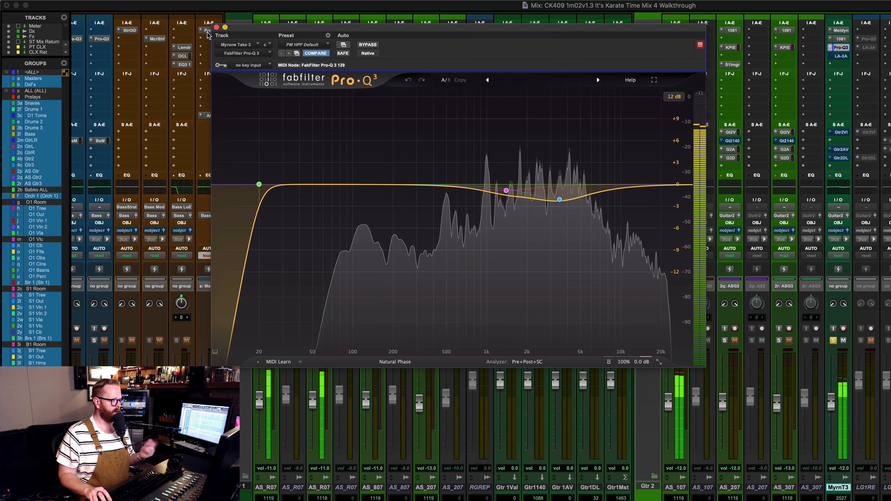
{"action": "left_click", "coordinate": [217, 28]}
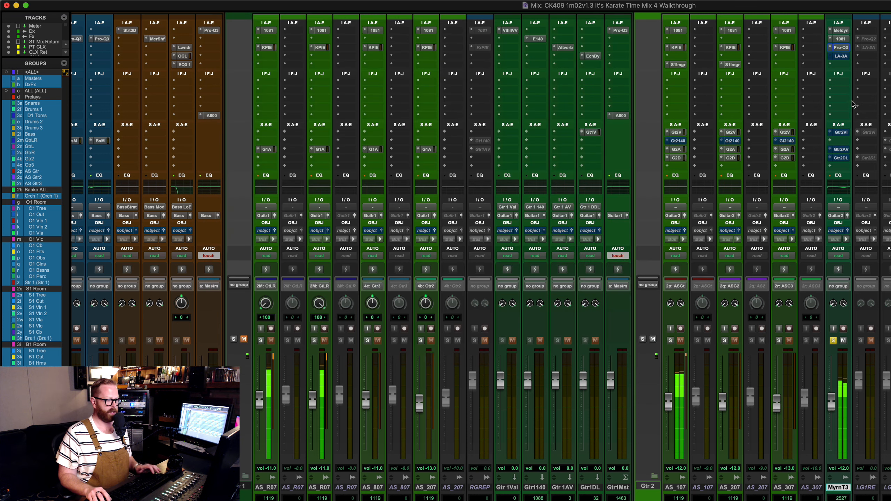
Enable the Teletronix LA-3A on Myrone Take 3 and unmute the track's sends to Gtr 2 Val, Gtr 2 AV and Gtr 2 DDL
{"action": "left_click", "coordinate": [841, 56]}
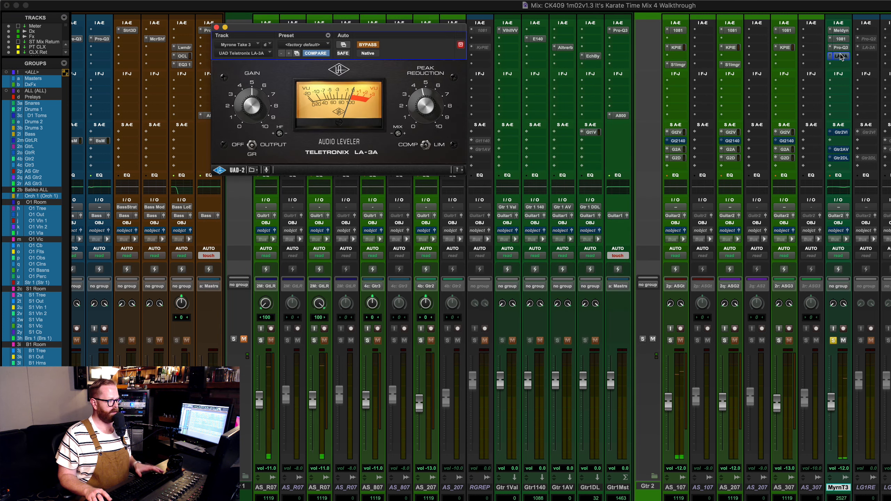
{"action": "left_click", "coordinate": [841, 57], "text": "super"}
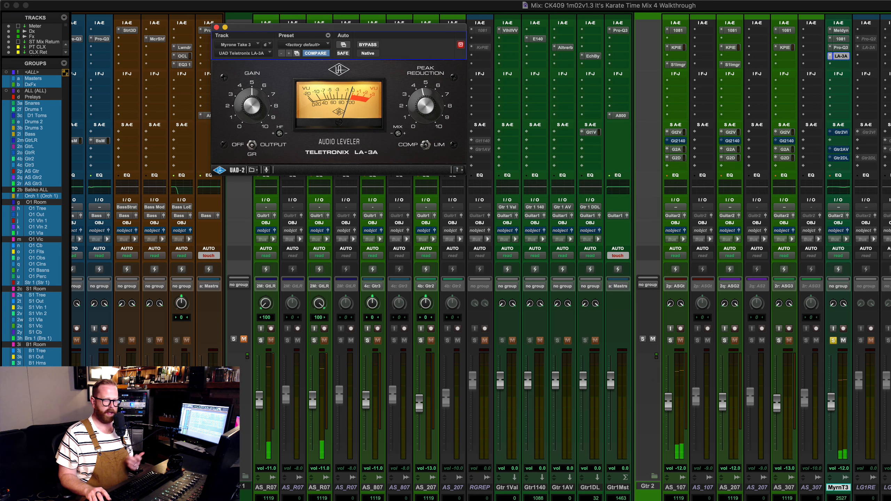
{"action": "left_click", "coordinate": [843, 131], "text": "super"}
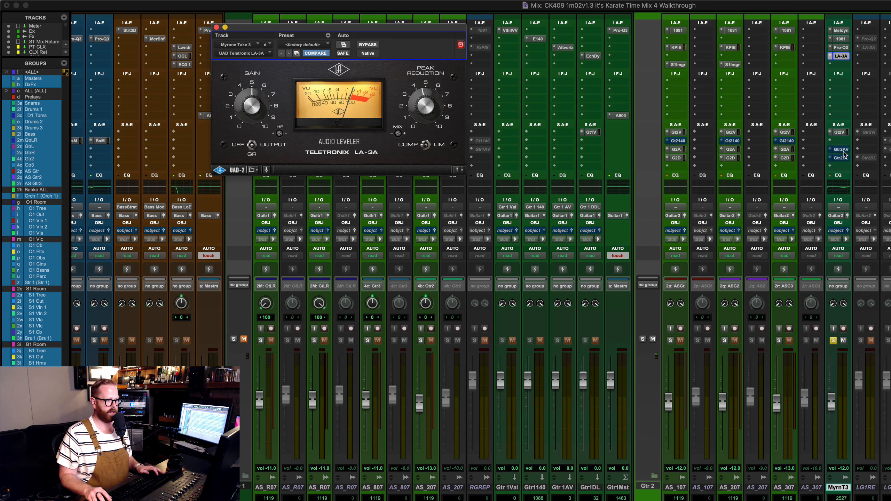
{"action": "left_click", "coordinate": [843, 151], "text": "super"}
{"action": "left_click", "coordinate": [842, 159], "text": "super"}
Mute the four Gtr 2 reverb and delay returns and audition the Myrone guitar dry from its clip at marker E
{"action": "key", "text": "space"}
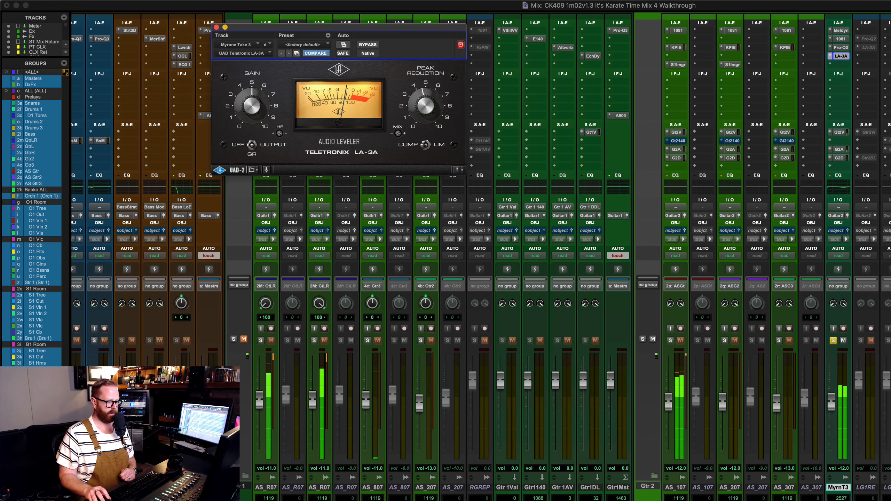
{"action": "left_click", "coordinate": [771, 409]}
{"action": "left_click", "coordinate": [833, 411], "text": "shift"}
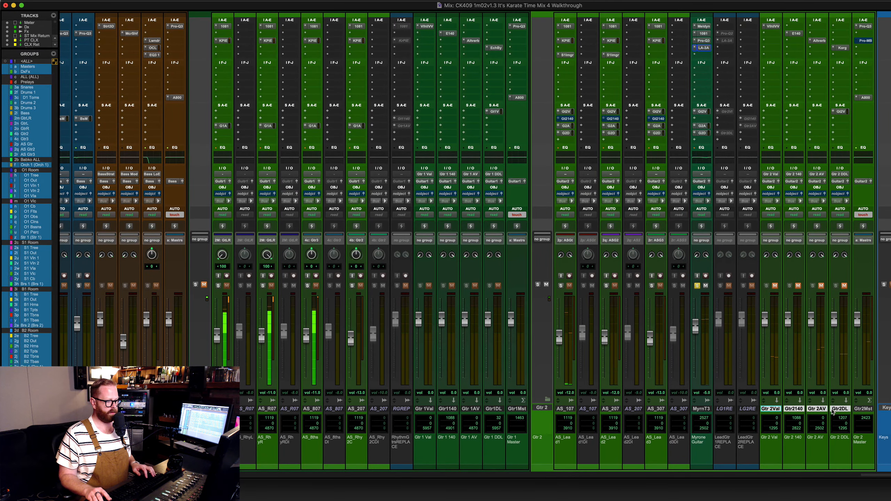
{"action": "key", "text": "super+equal"}
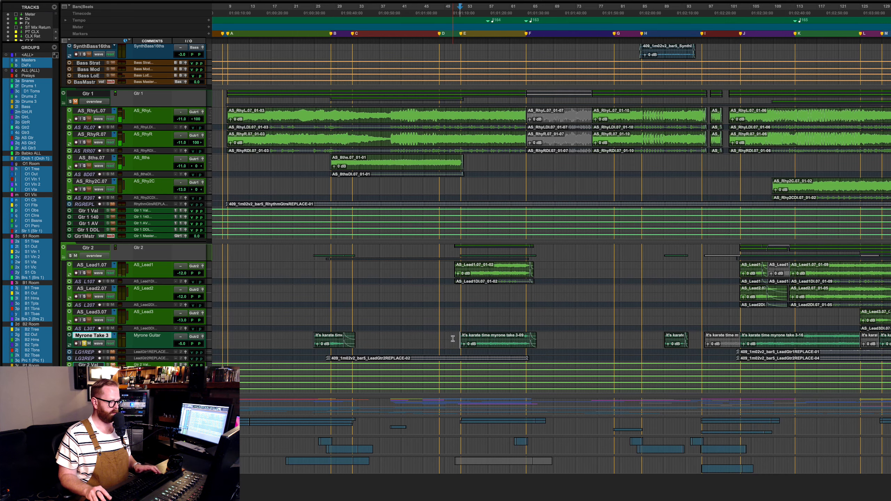
{"action": "key", "text": "super+equal"}
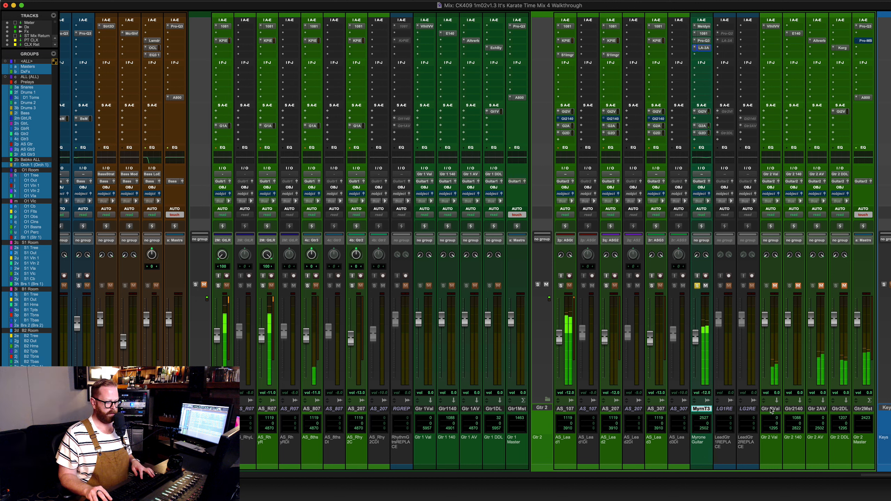
Compare the Myrone guitar with the Gtr 2 Val, 140, AV and DDL returns muted and unmuted, and solo those four returns
{"action": "left_click", "coordinate": [844, 409], "text": "shift"}
{"action": "key", "text": "shift+m"}
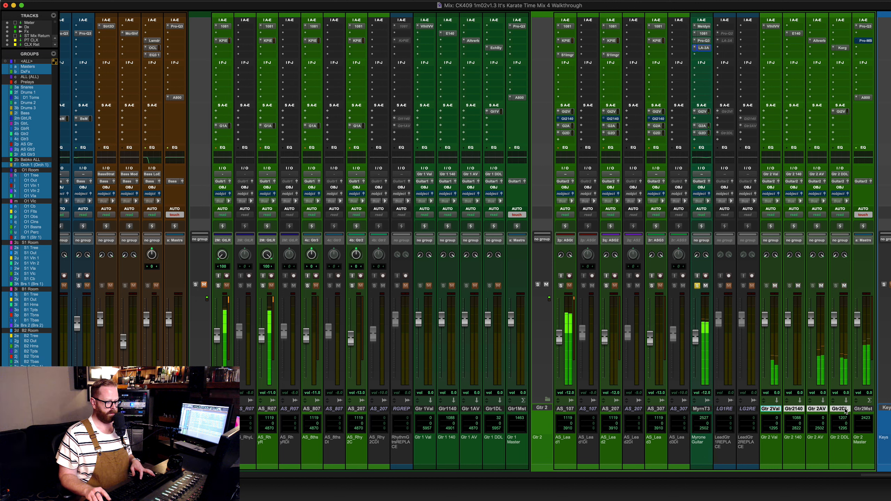
{"action": "key", "text": "shift+m"}
{"action": "key", "text": "shift+m"}
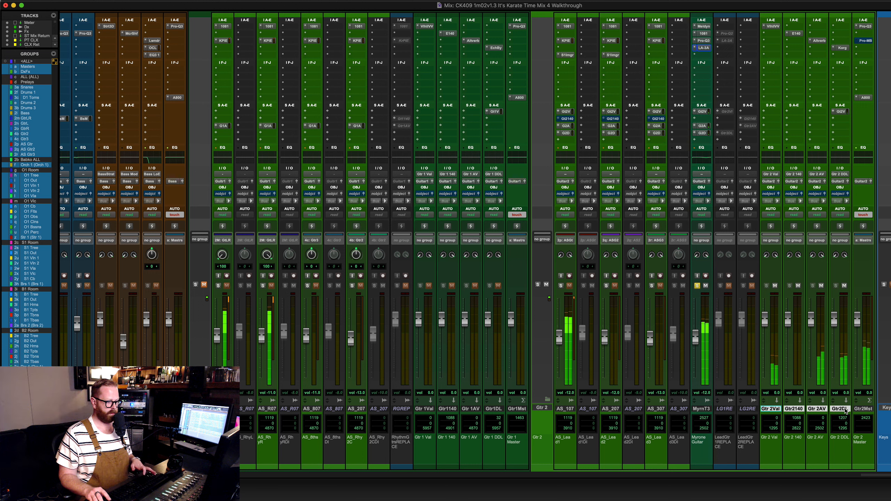
{"action": "key", "text": "space"}
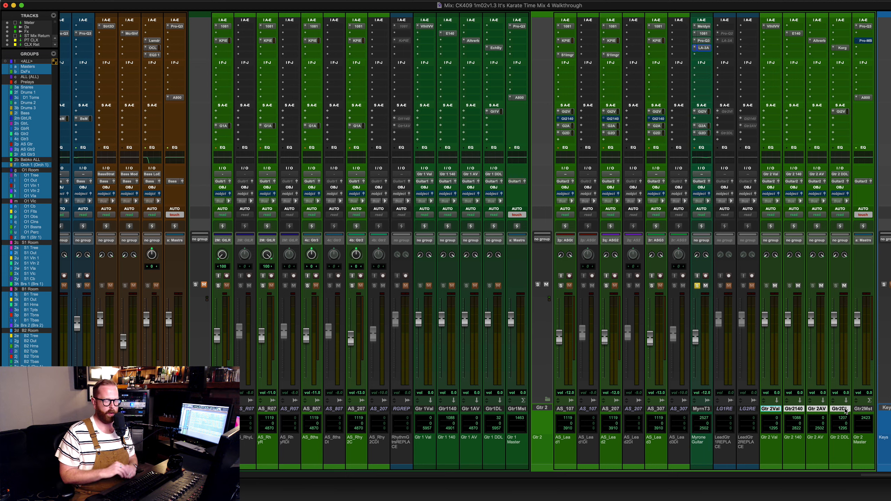
{"action": "key", "text": "shift+s"}
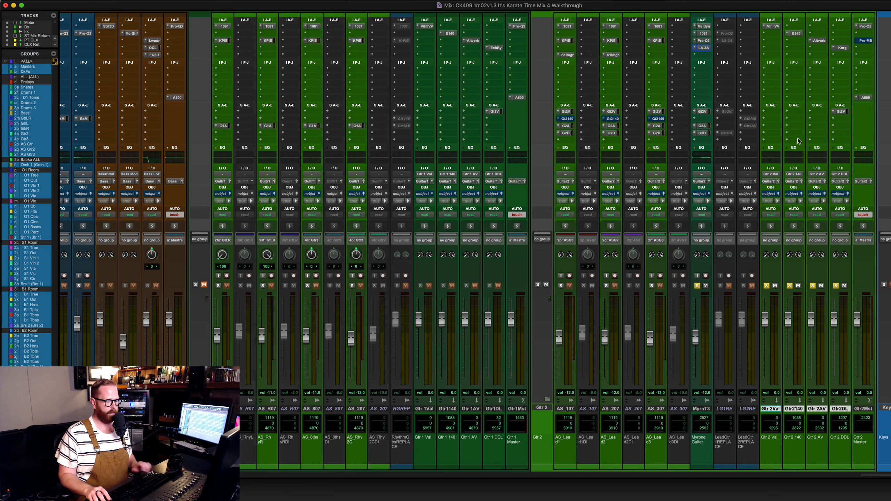